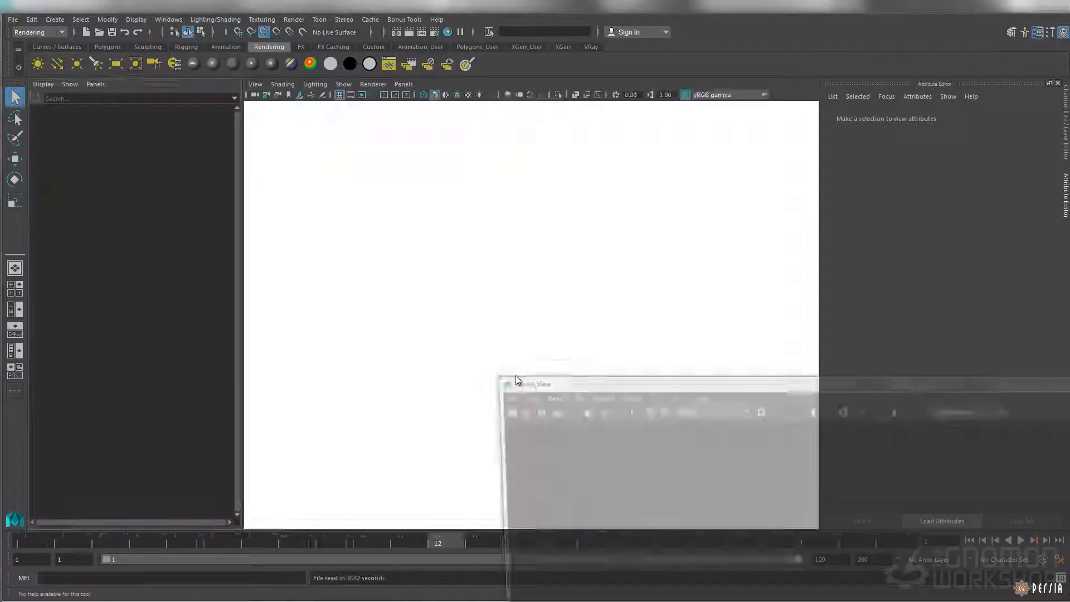
# Start an interactive V-Ray render of the teapot scene through renderCam.
pyautogui.click(516, 384)
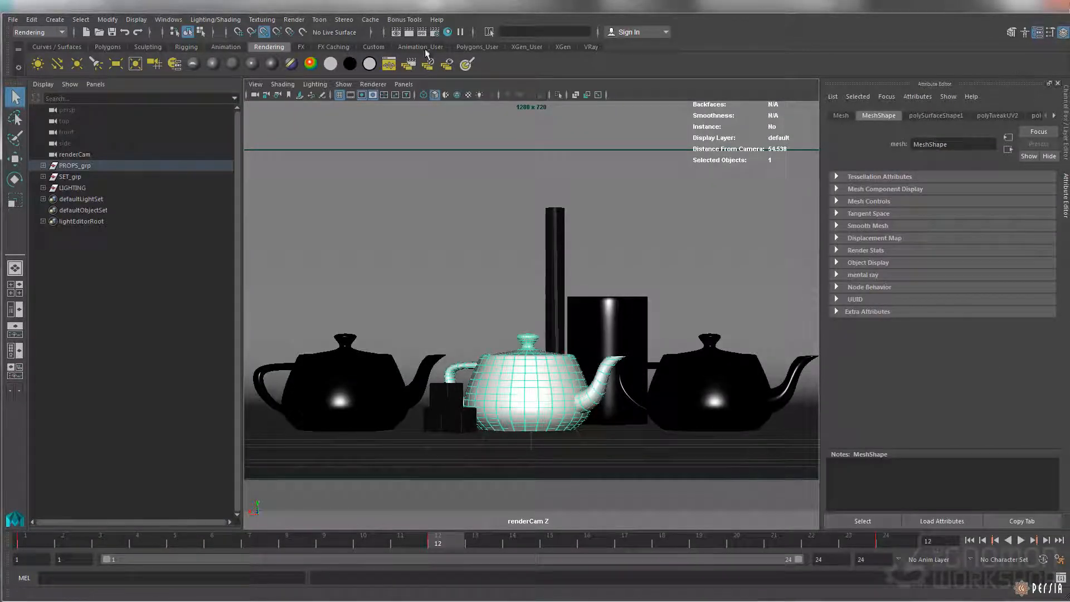
pyautogui.click(422, 32)
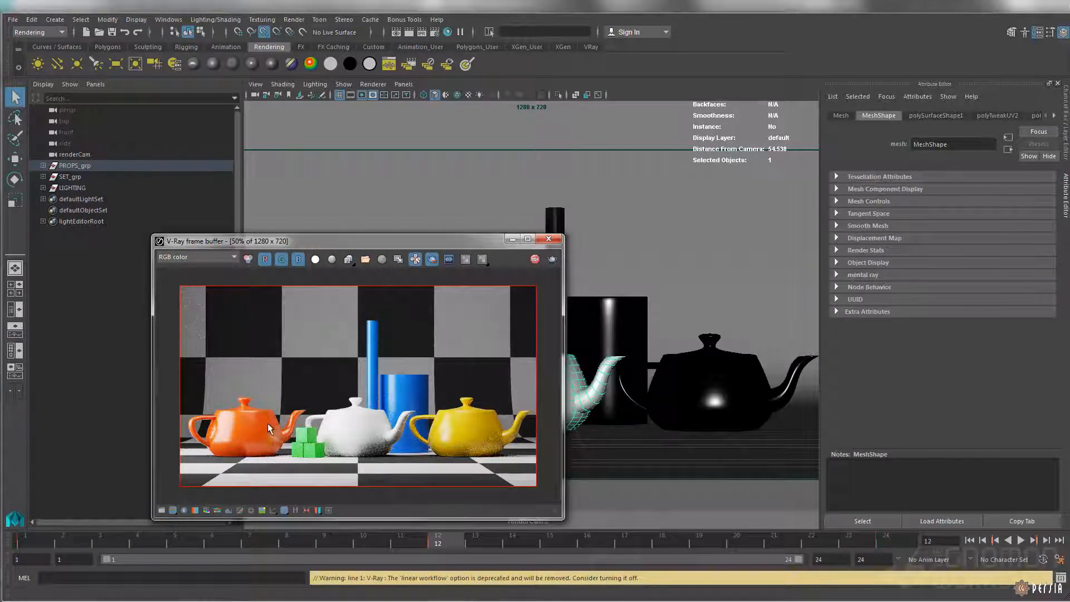
# Examine the rendered teapots, green cubes and blue cylinders in the V-Ray frame buffer at different zoom levels.
pyautogui.scroll(2, 242, 423)
pyautogui.scroll(-1, 347, 387)
pyautogui.scroll(1, 283, 386)
pyautogui.moveTo(283, 386); pyautogui.dragTo(336, 339, button='middle')
pyautogui.scroll(-1, 390, 366)
pyautogui.scroll(1, 439, 364)
pyautogui.scroll(-1, 335, 339)
pyautogui.moveTo(336, 339); pyautogui.dragTo(410, 369, button='middle')
pyautogui.scroll(-1, 412, 379)
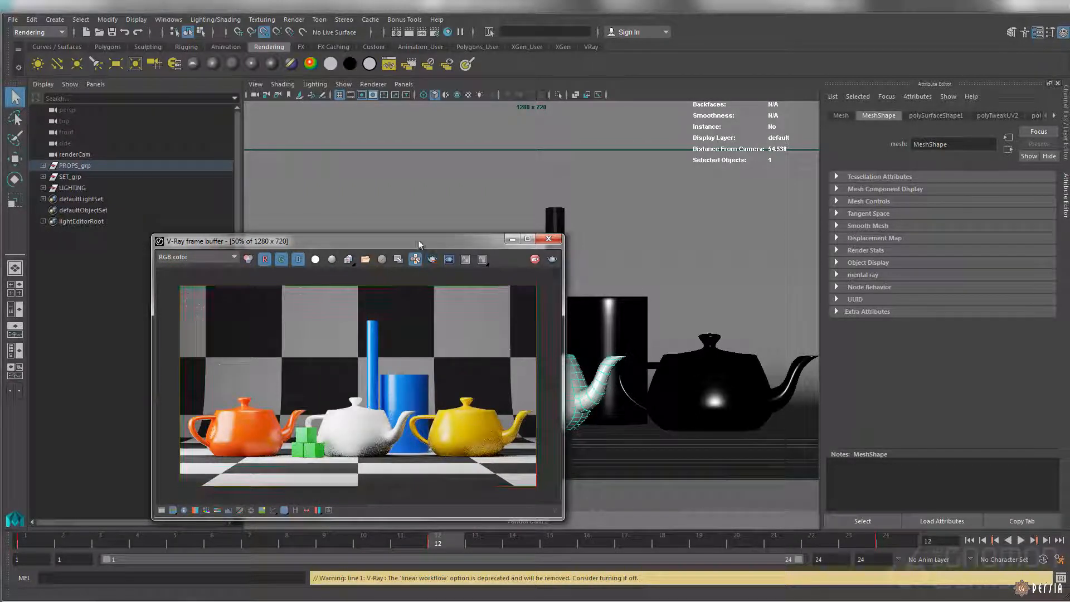
pyautogui.moveTo(419, 240); pyautogui.dragTo(419, 241)
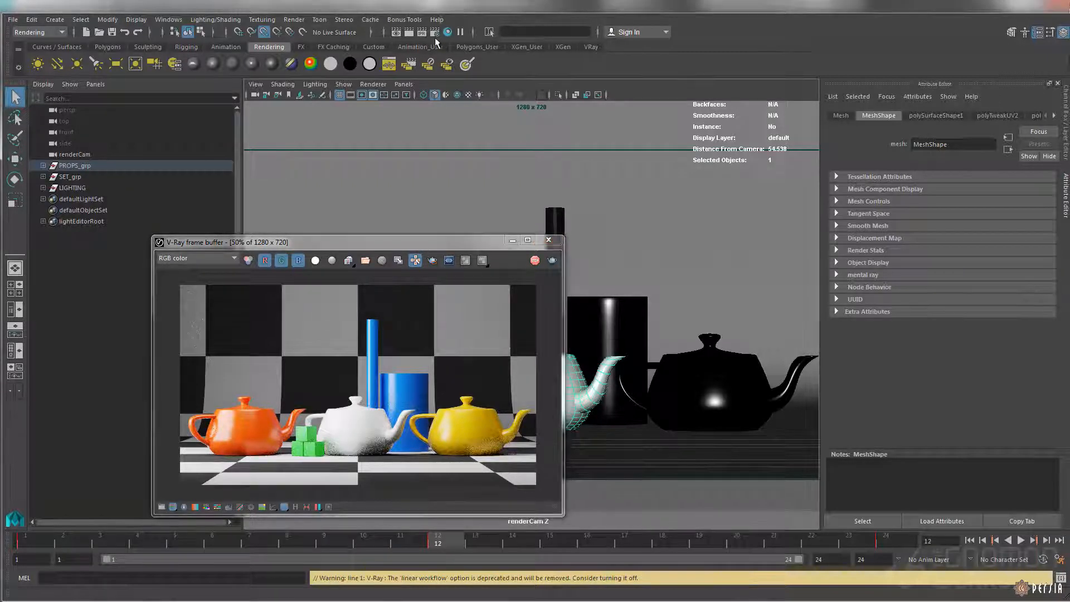
# Add a Multi Matte element to the V-Ray render elements in the render settings.
pyautogui.click(435, 31)
pyautogui.moveTo(558, 149); pyautogui.dragTo(586, 150)
pyautogui.click(683, 208)
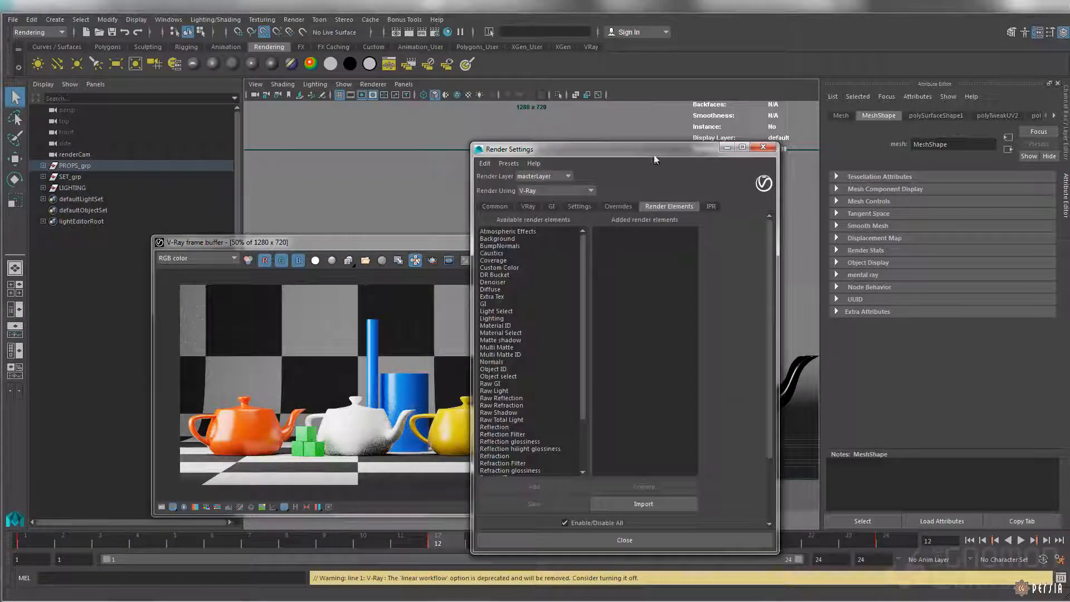
pyautogui.moveTo(657, 150); pyautogui.dragTo(666, 149)
pyautogui.click(550, 253)
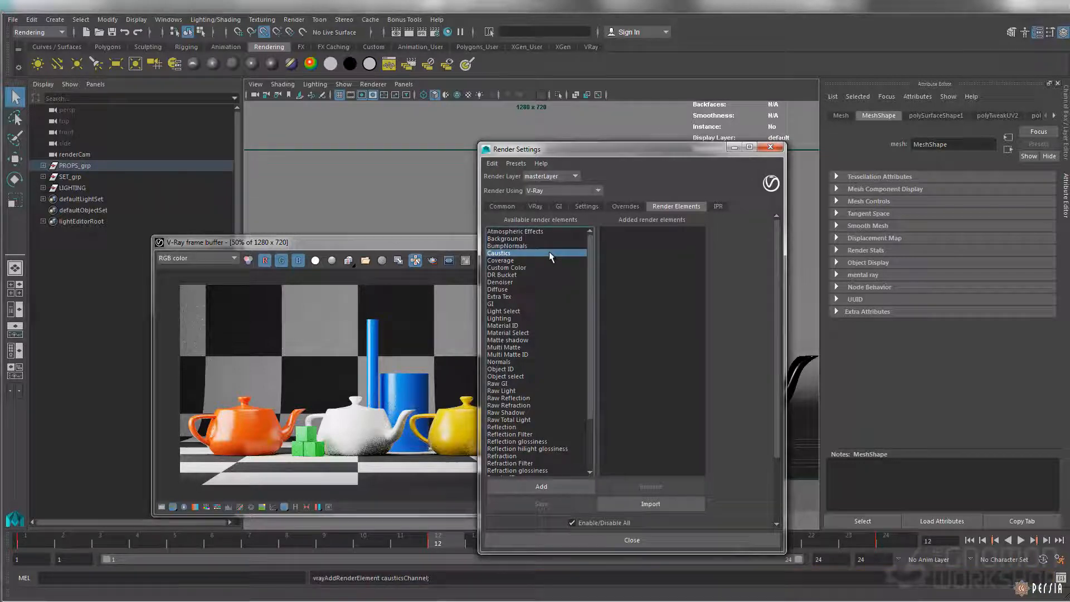
pyautogui.click(514, 282)
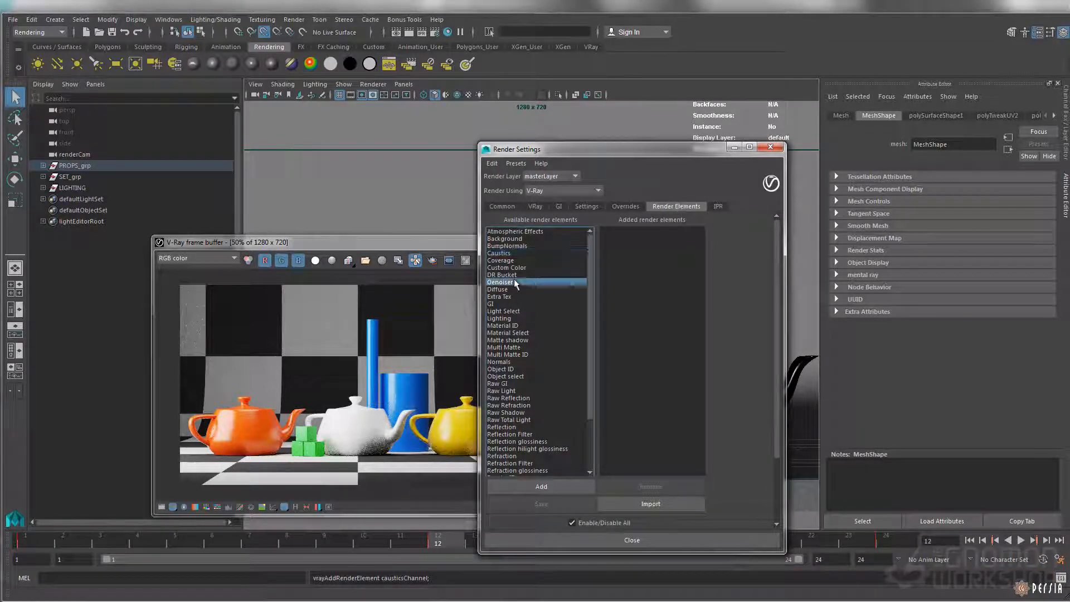
pyautogui.click(503, 326)
pyautogui.click(504, 347)
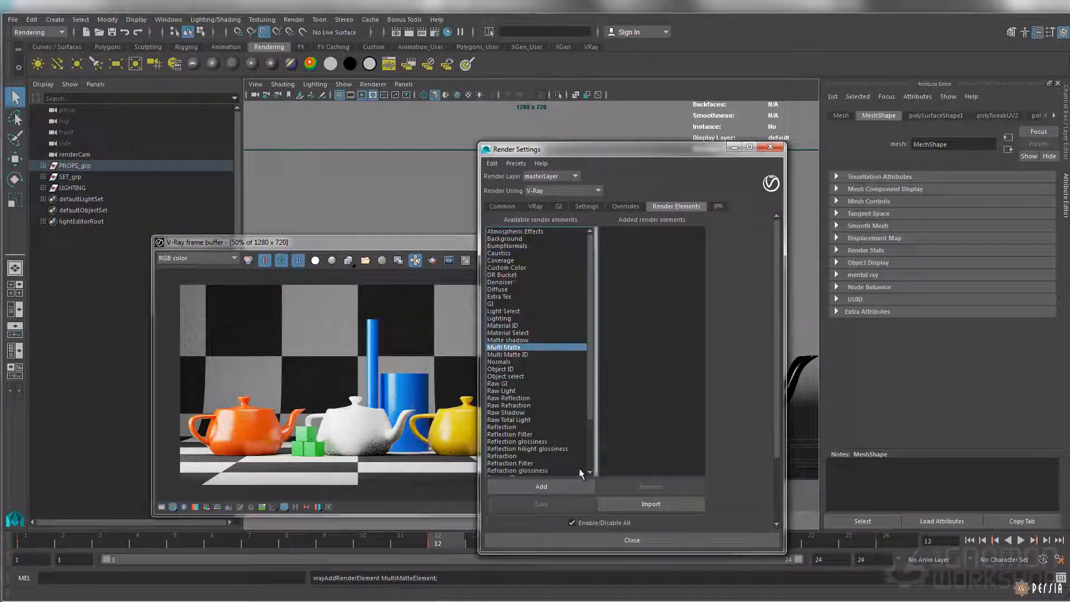
pyautogui.click(565, 483)
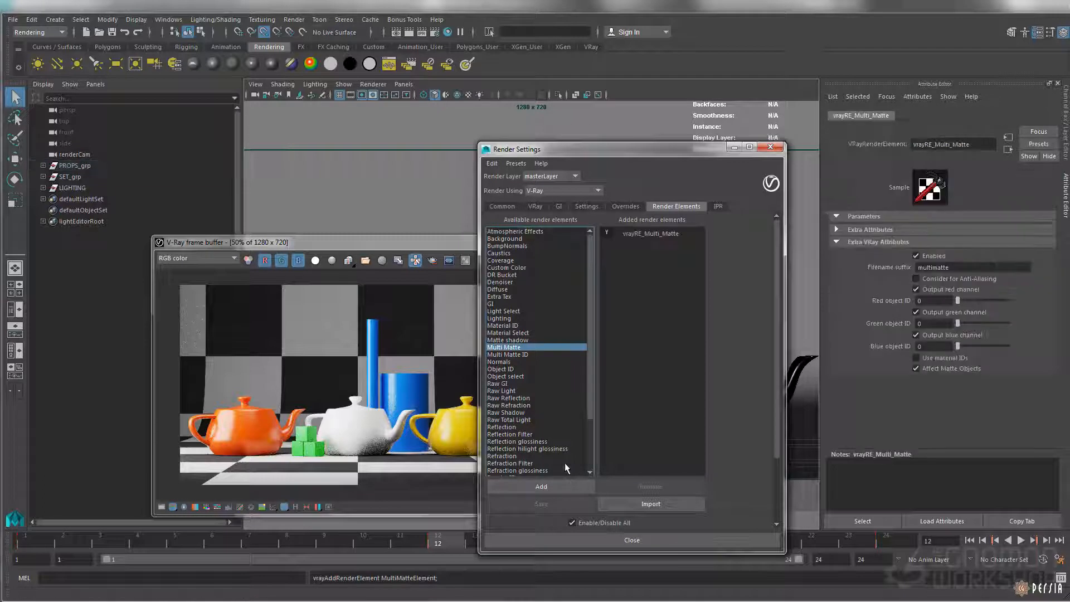
# Rename the added Multi Matte render element to _rgbMatte_teaPots.
pyautogui.click(661, 234)
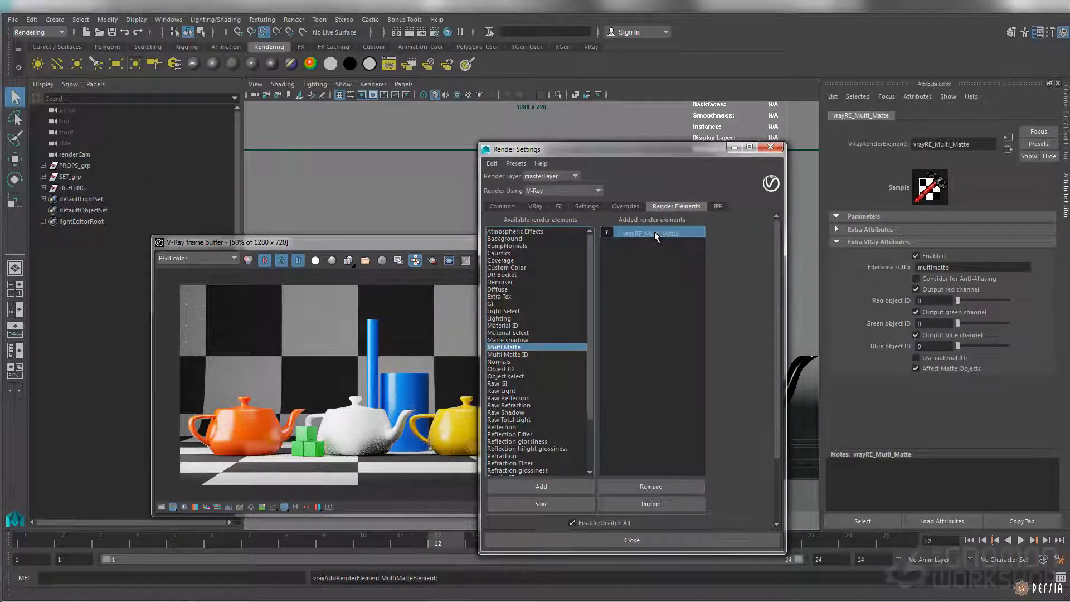
pyautogui.doubleClick(955, 145)
pyautogui.write('red')
pyautogui.press('BackSpace')
pyautogui.press('BackSpace')
pyautogui.press('BackSpace')
pyautogui.press('BackSpace')
pyautogui.write('A')
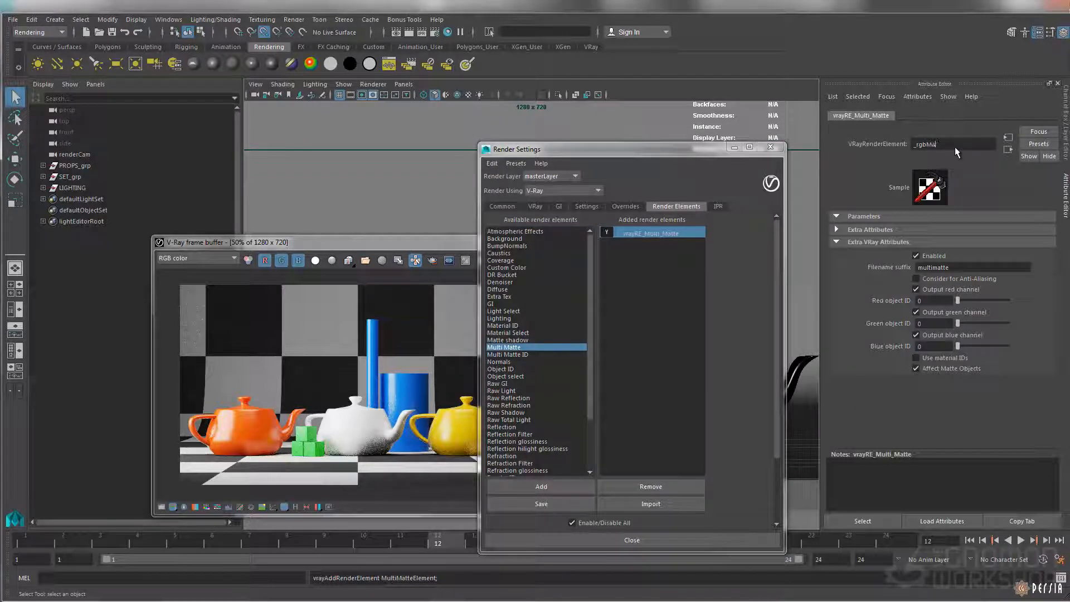
pyautogui.write('teaPots')
pyautogui.press('Return')
# Copy the render element's name, _rgbMatte_teaPots, into its filename suffix.
pyautogui.hotkey('ctrl', 'c')
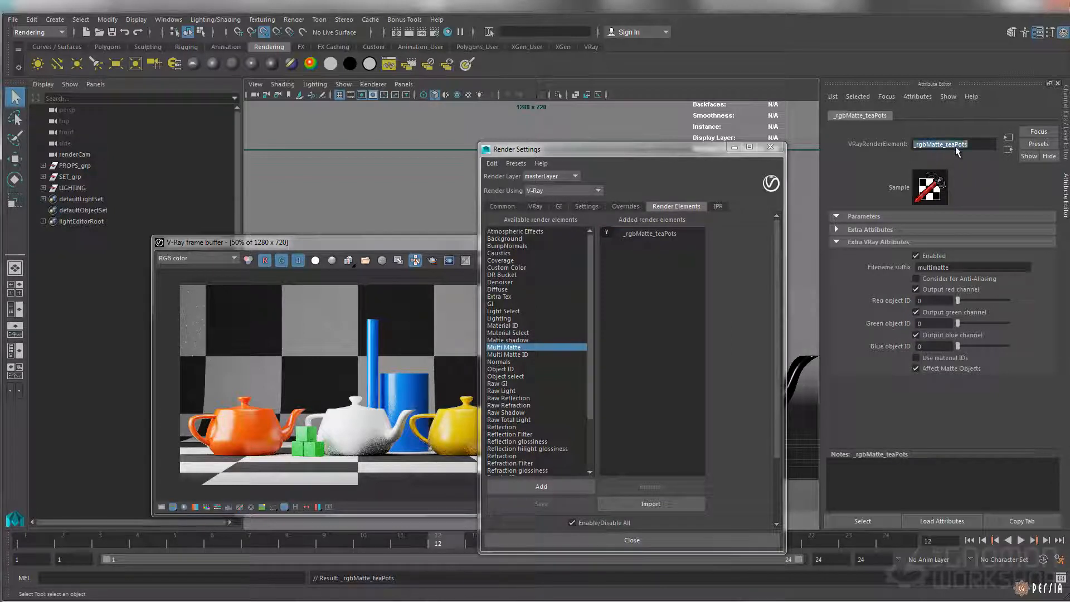
pyautogui.doubleClick(969, 268)
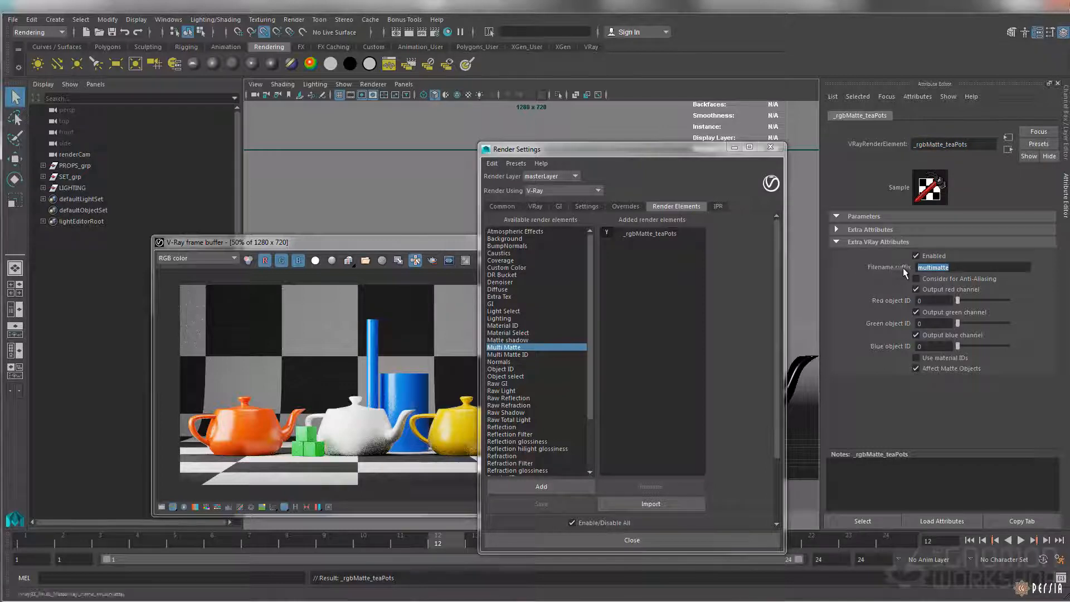
pyautogui.hotkey('ctrl', 'v')
pyautogui.press('Return')
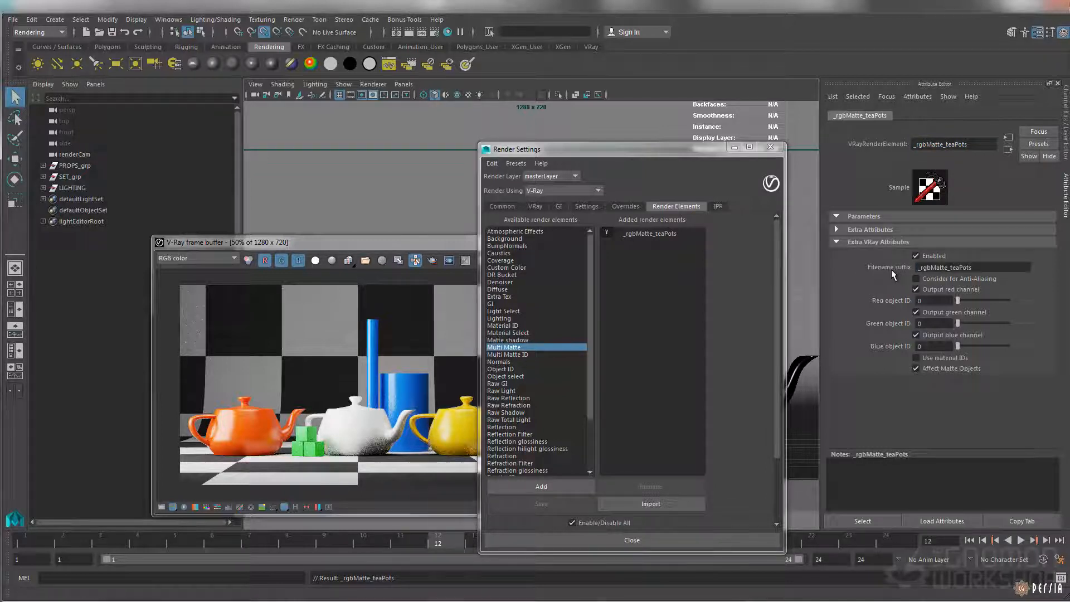
pyautogui.moveTo(971, 144); pyautogui.dragTo(892, 142)
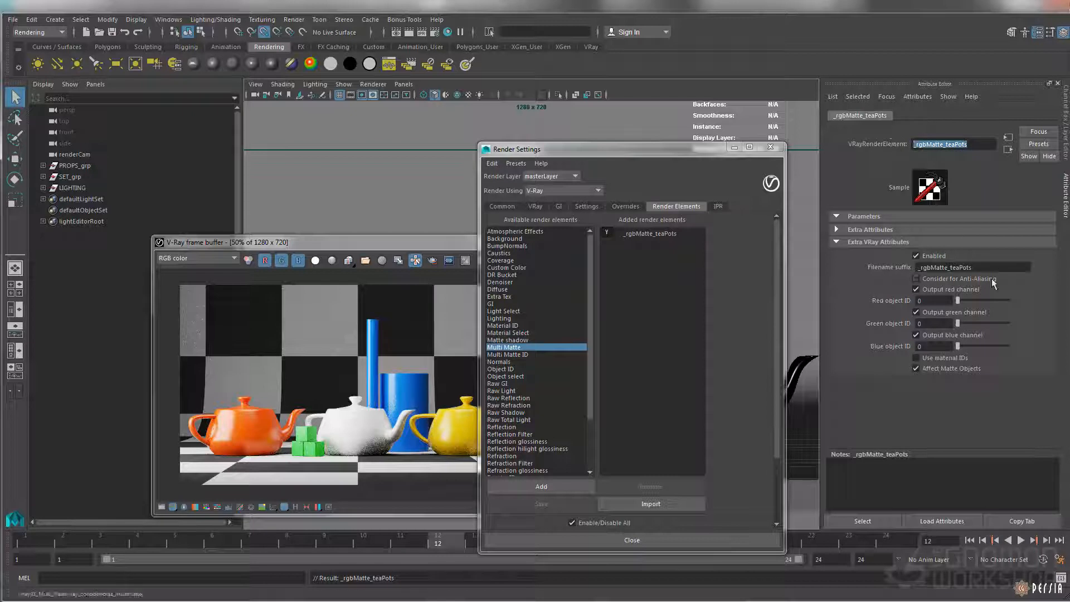
pyautogui.moveTo(973, 268); pyautogui.dragTo(919, 268)
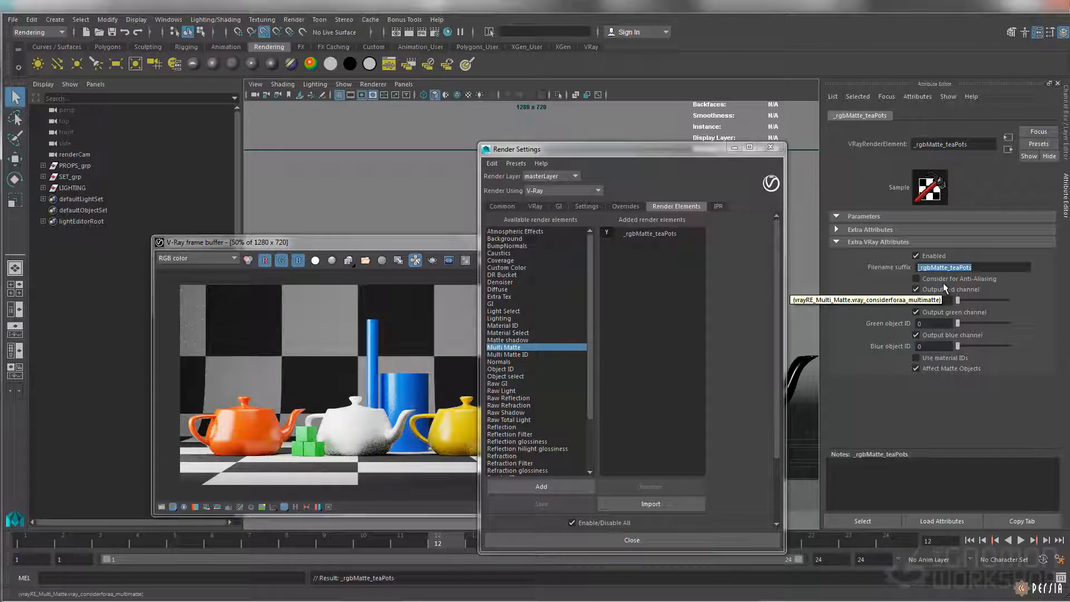
# Examine the stacked green cubes close up in the render and inspect the top cube's transform attributes.
pyautogui.moveTo(697, 153); pyautogui.dragTo(839, 157)
pyautogui.moveTo(475, 239); pyautogui.dragTo(345, 264)
pyautogui.scroll(4, 168, 474)
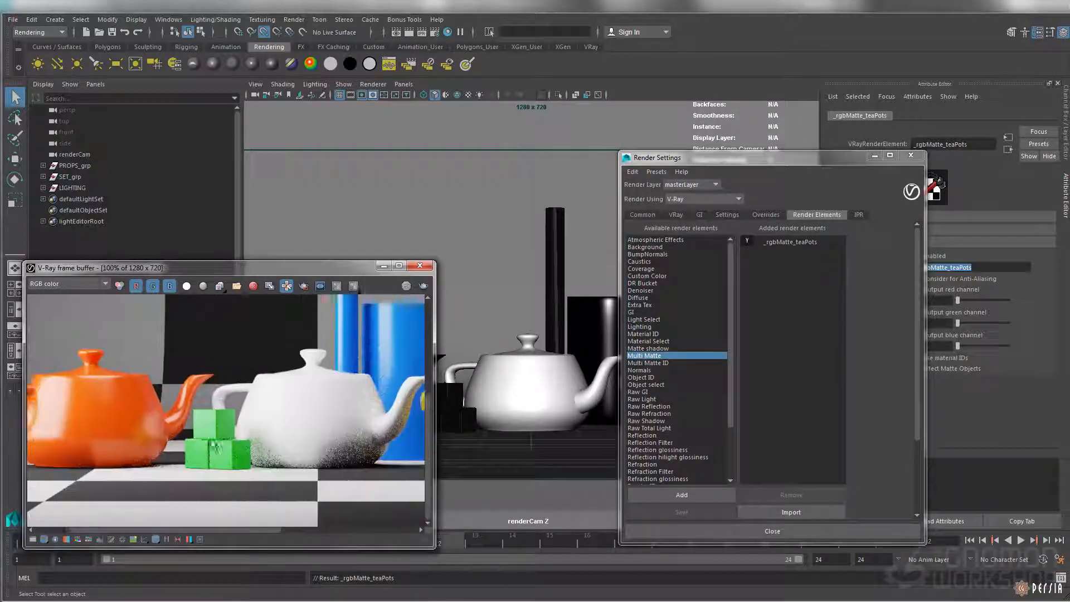
pyautogui.moveTo(227, 434); pyautogui.dragTo(225, 424, button='middle')
pyautogui.moveTo(319, 271); pyautogui.dragTo(298, 272)
pyautogui.click(446, 397)
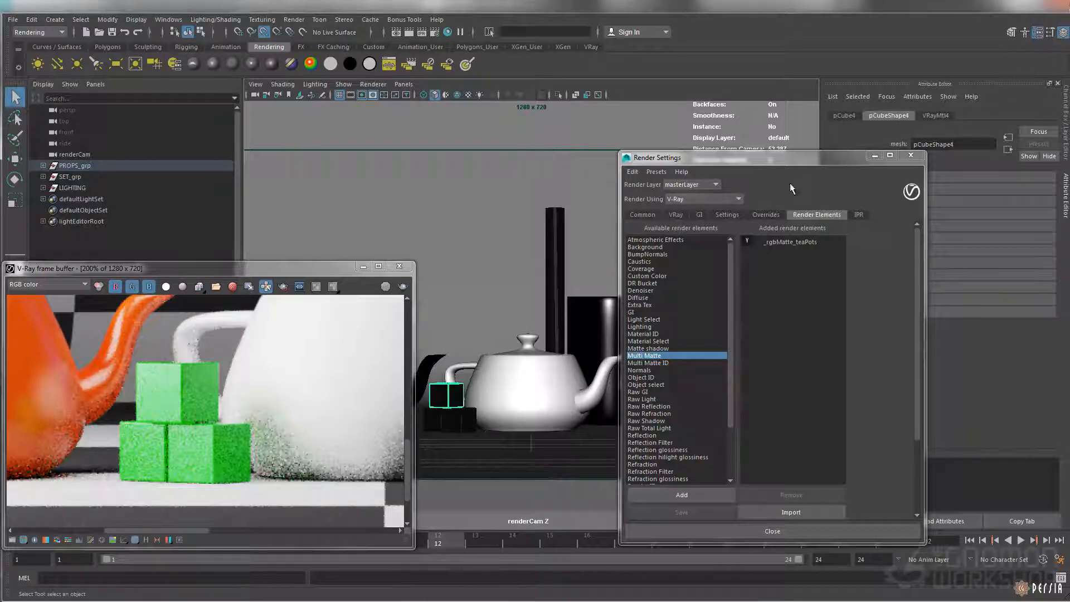
pyautogui.moveTo(803, 158); pyautogui.dragTo(744, 165)
pyautogui.click(843, 116)
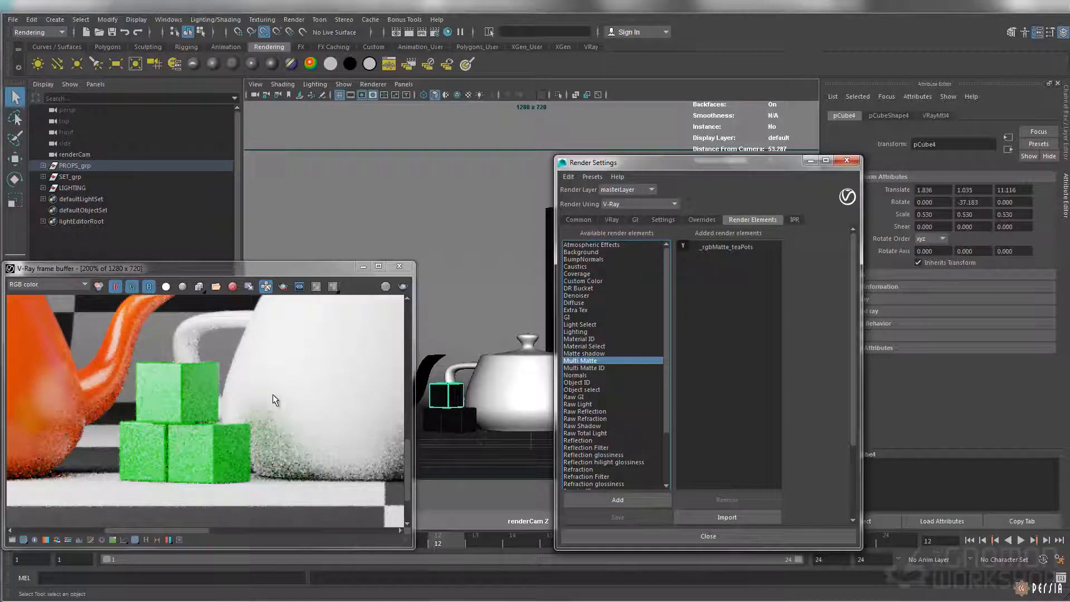
# Examine where the green cubes overlap the white teapot in the render, in close-up and in full view.
pyautogui.scroll(-2, 283, 393)
pyautogui.moveTo(225, 266); pyautogui.dragTo(258, 264)
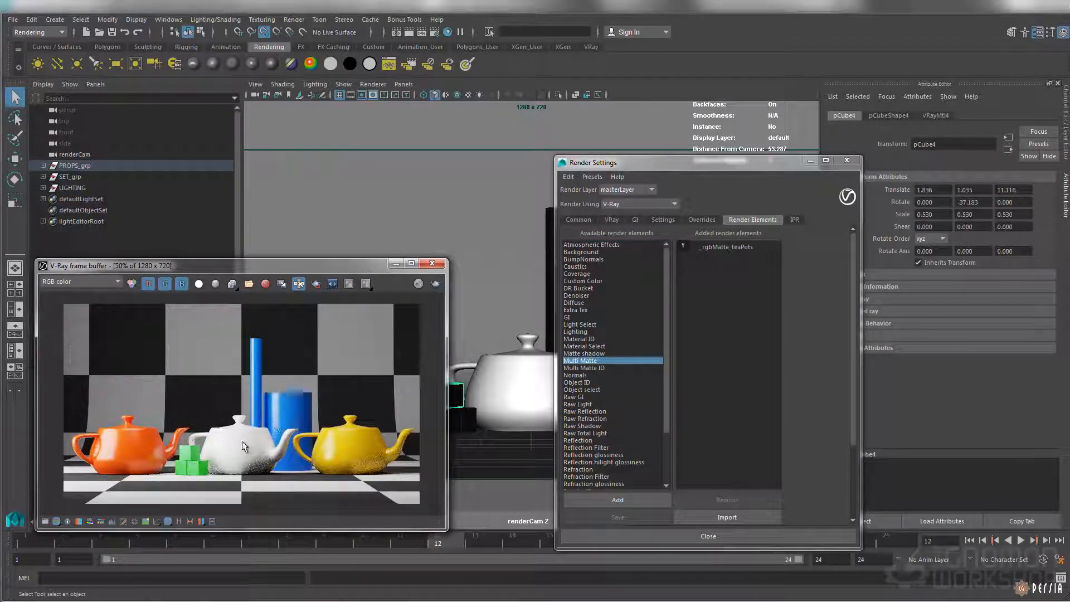
pyautogui.scroll(1, 211, 461)
pyautogui.moveTo(203, 451); pyautogui.dragTo(223, 420, button='middle')
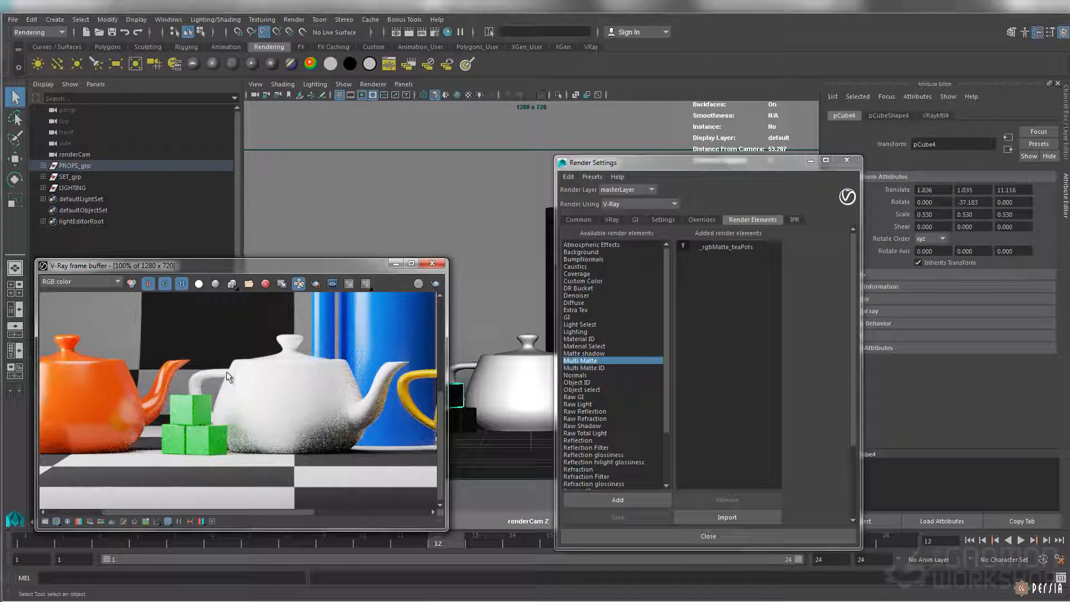
pyautogui.moveTo(228, 265); pyautogui.dragTo(212, 282)
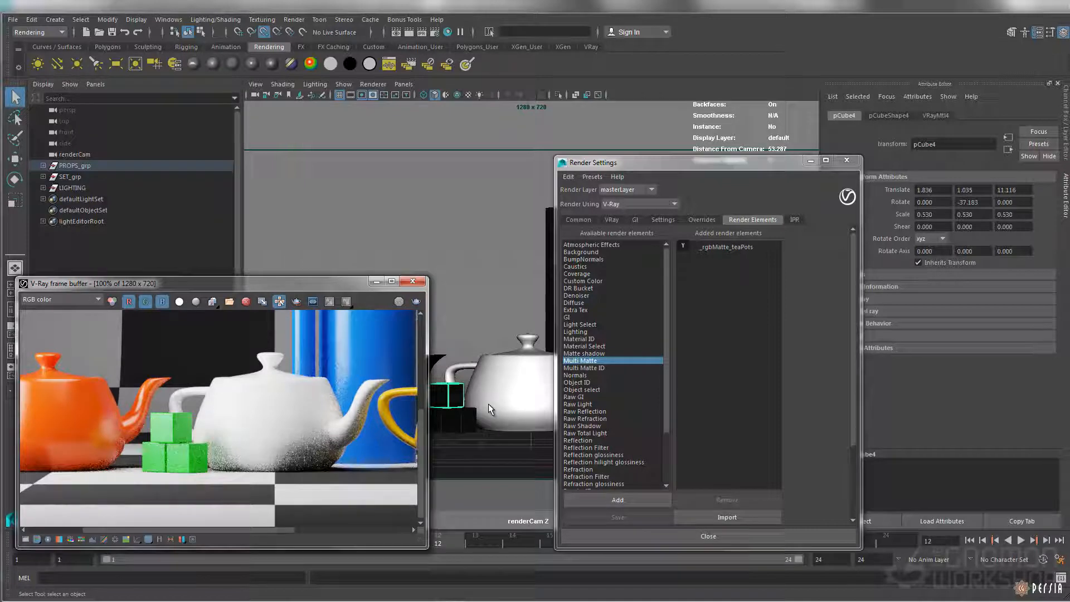
pyautogui.scroll(-2, 273, 392)
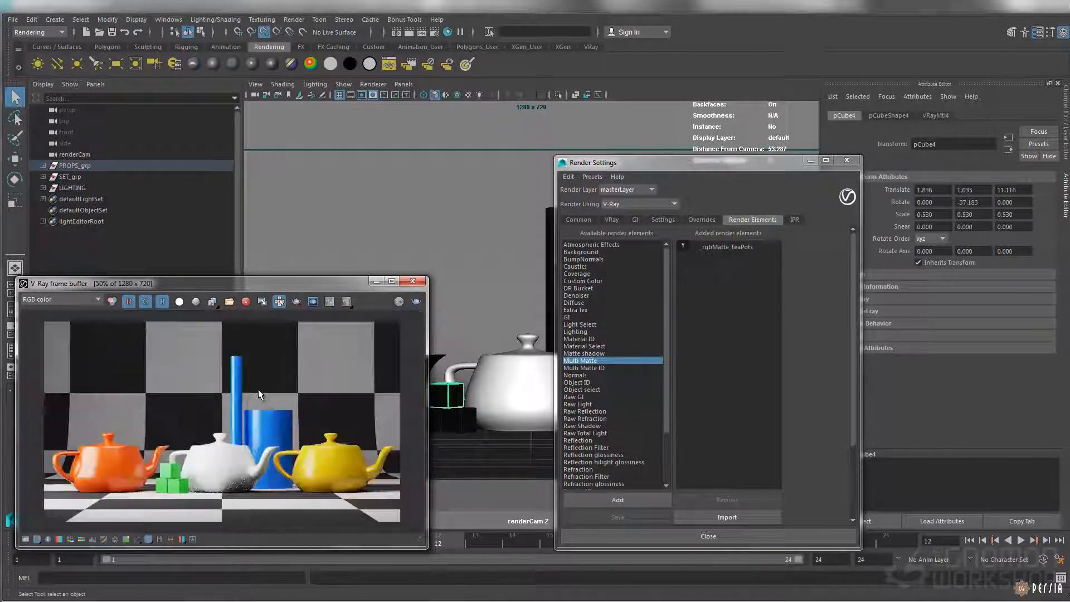
# Set the _rgbMatte_teaPots element's red object ID to 1, green object ID to 2 and blue object ID to 3.
pyautogui.click(747, 249)
pyautogui.moveTo(731, 164); pyautogui.dragTo(680, 156)
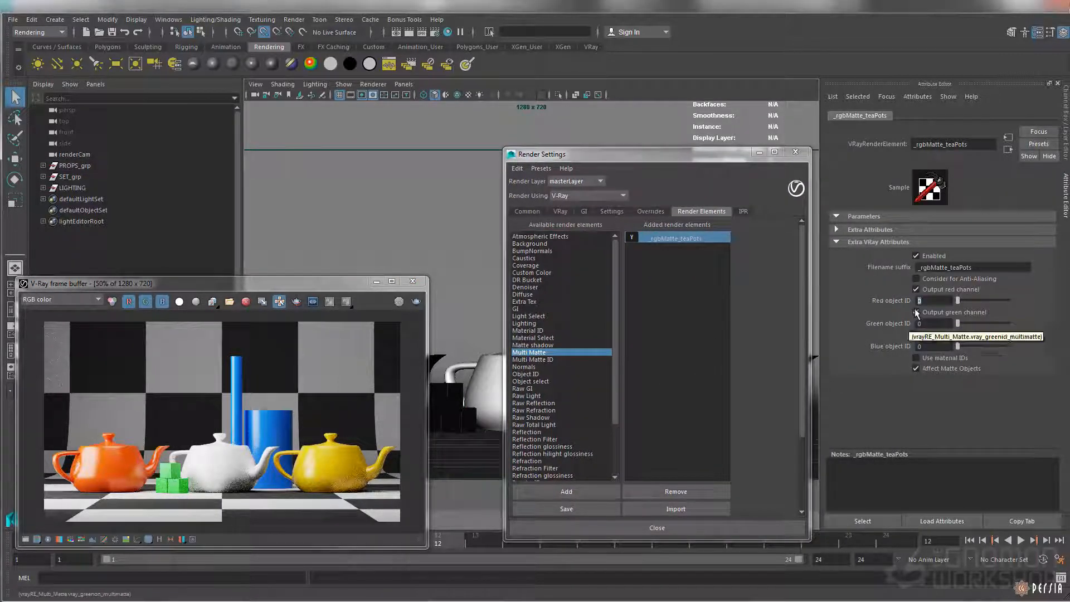
pyautogui.click(916, 313)
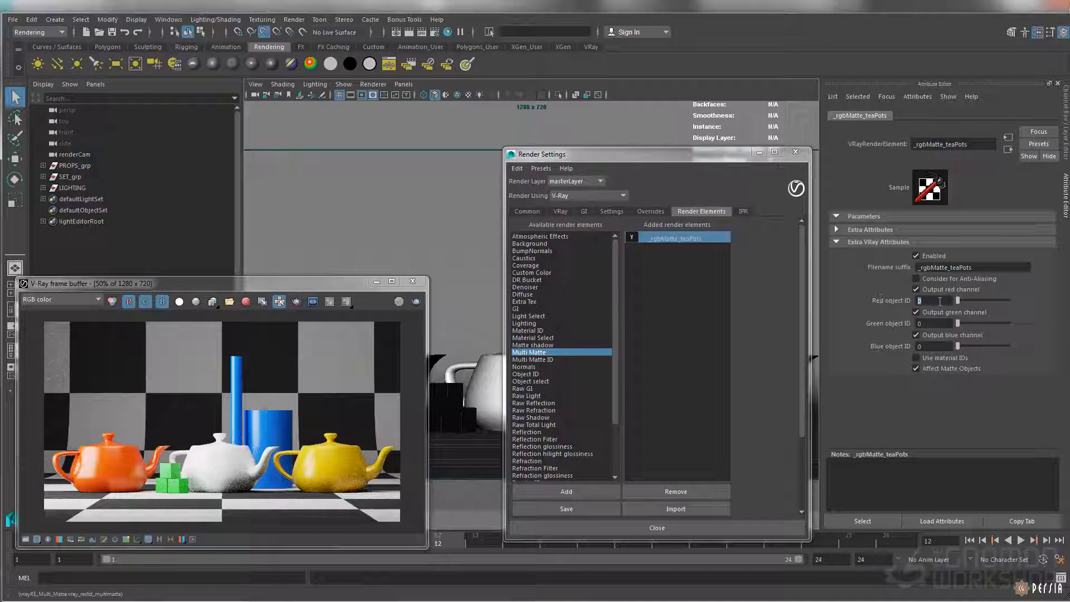
pyautogui.write('1')
pyautogui.press('Tab')
pyautogui.press('Tab')
pyautogui.moveTo(937, 327); pyautogui.dragTo(897, 330)
pyautogui.write('2')
pyautogui.press('Tab')
pyautogui.write('3')
pyautogui.press('Return')
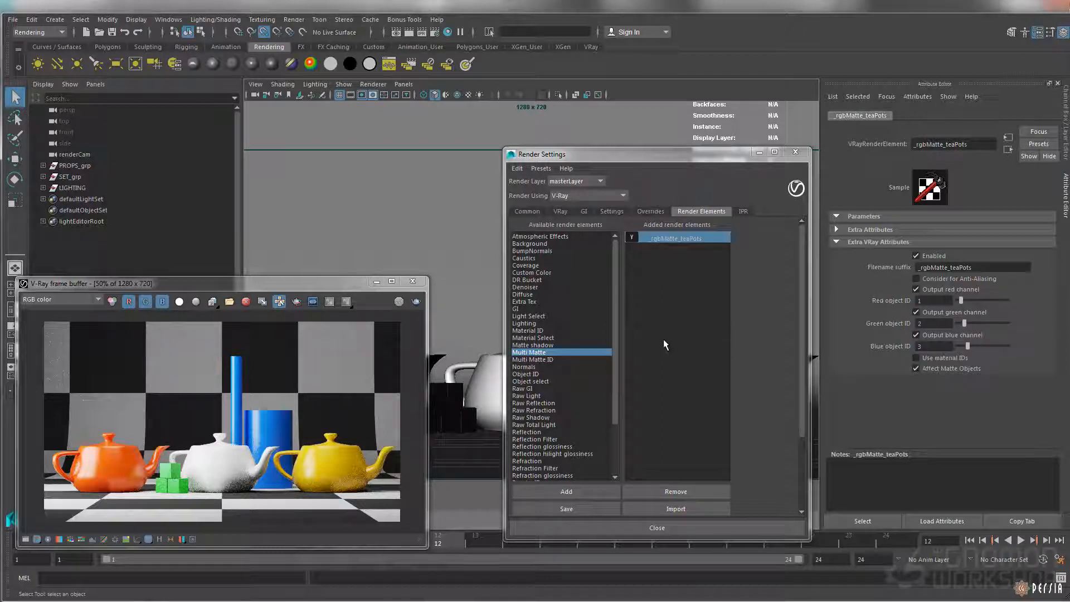
# Select all three teapots in the renderCam view and show their material networks in the Node Editor.
pyautogui.moveTo(234, 294); pyautogui.dragTo(230, 300)
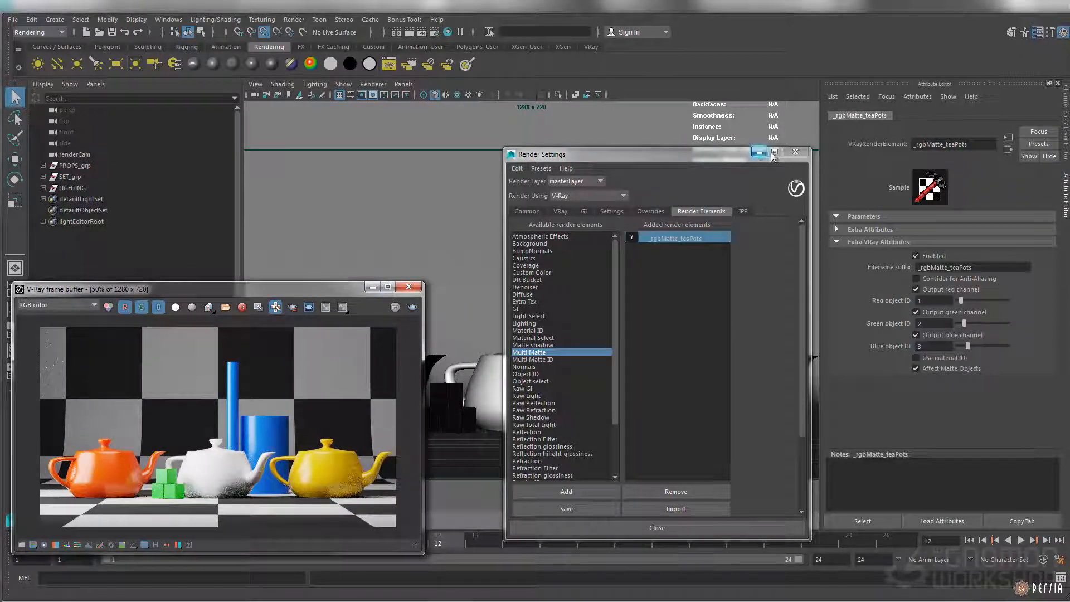
pyautogui.click(759, 152)
pyautogui.moveTo(306, 290); pyautogui.dragTo(310, 396)
pyautogui.click(341, 376)
pyautogui.keyDown('shift'); pyautogui.click(524, 373); pyautogui.keyUp('shift')
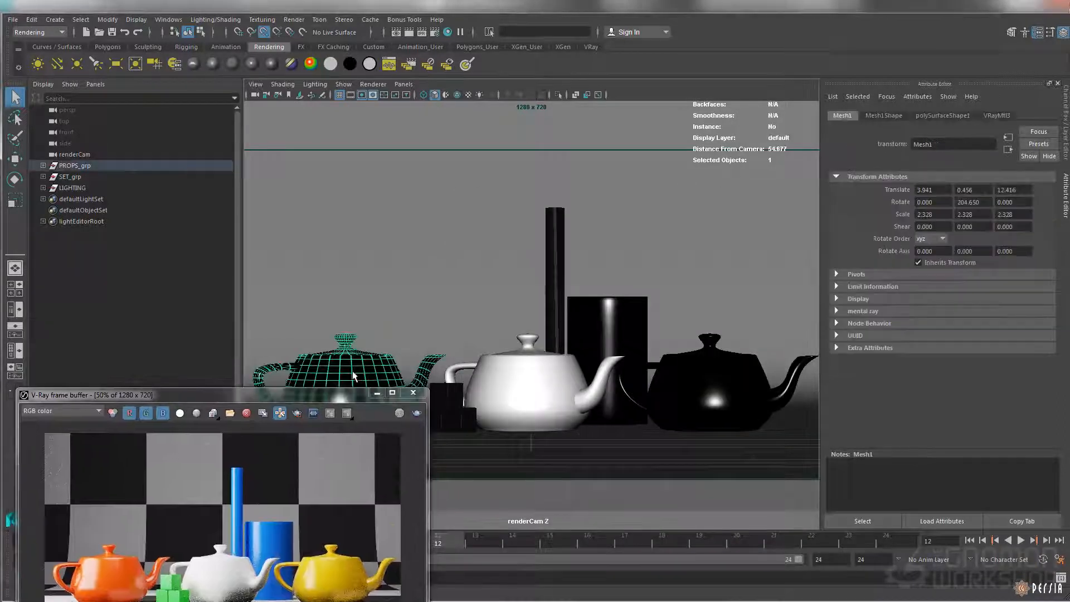
pyautogui.keyDown('shift'); pyautogui.click(670, 367); pyautogui.keyUp('shift')
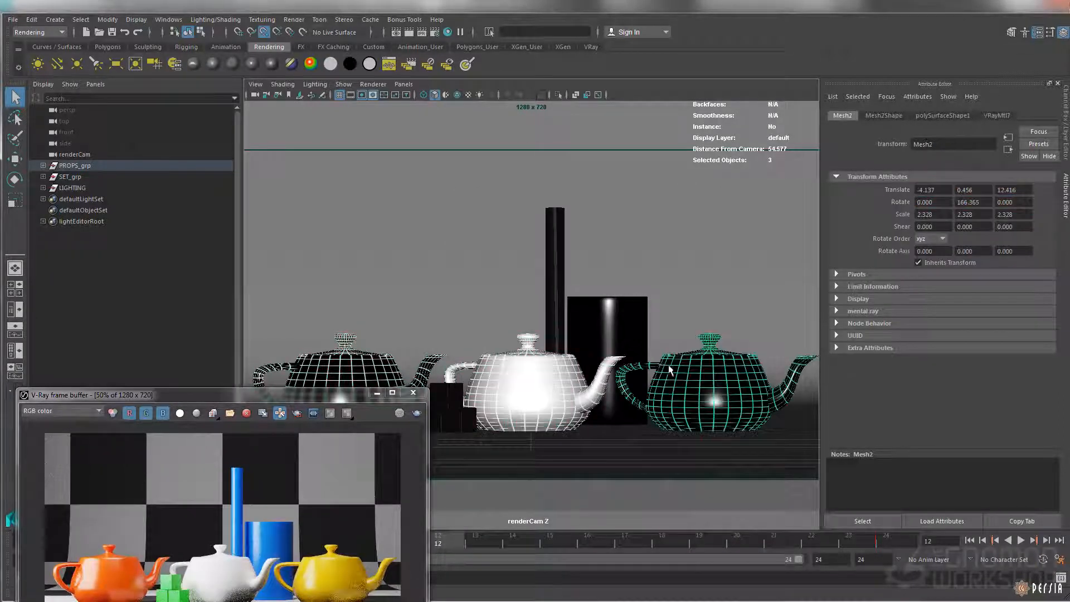
pyautogui.click(169, 20)
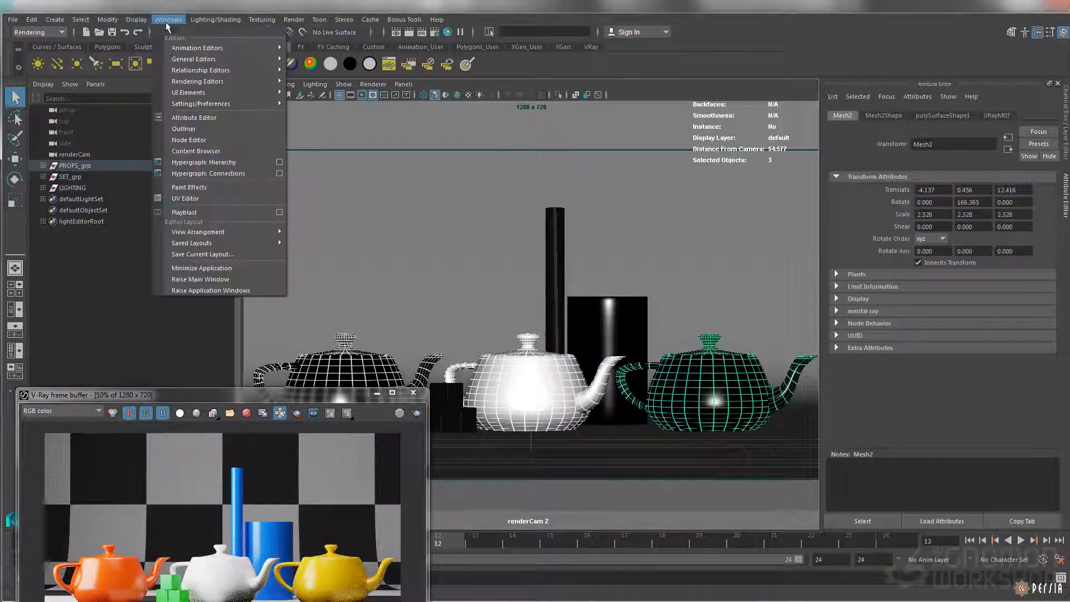
pyautogui.click(206, 140)
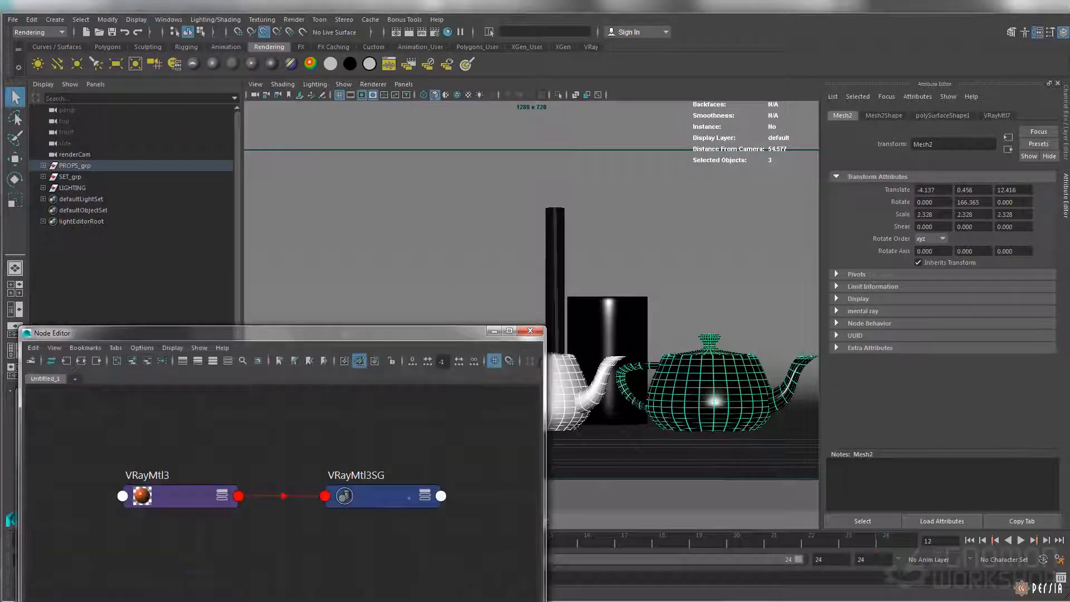
pyautogui.moveTo(310, 339); pyautogui.dragTo(336, 288)
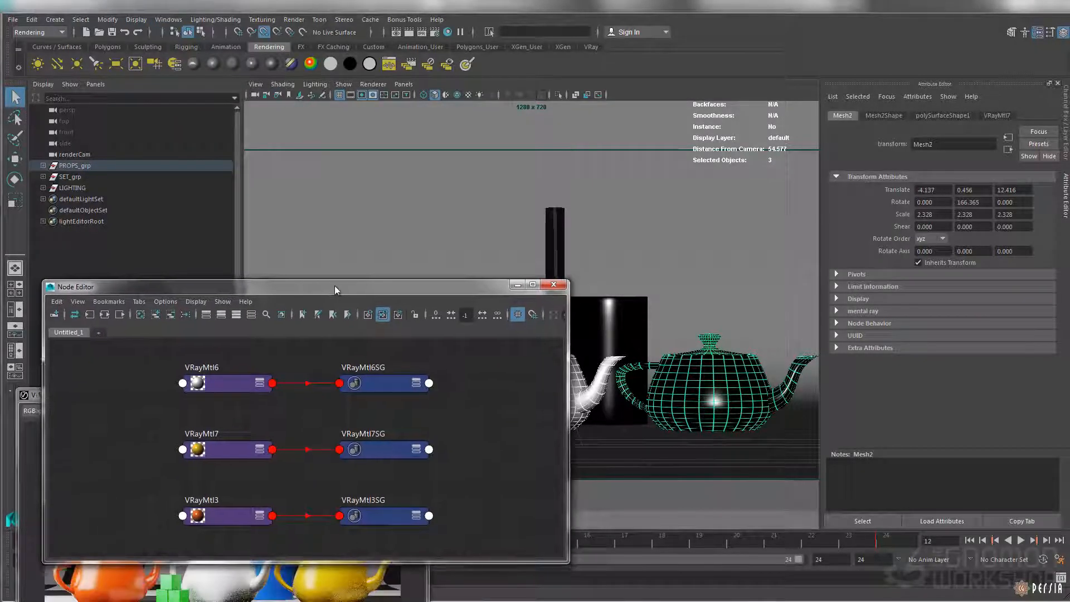
# Add the V-Ray Material ID attributes to the white material's shading group VRayMtl6SG and set its Multimatte ID to 1.
pyautogui.click(370, 382)
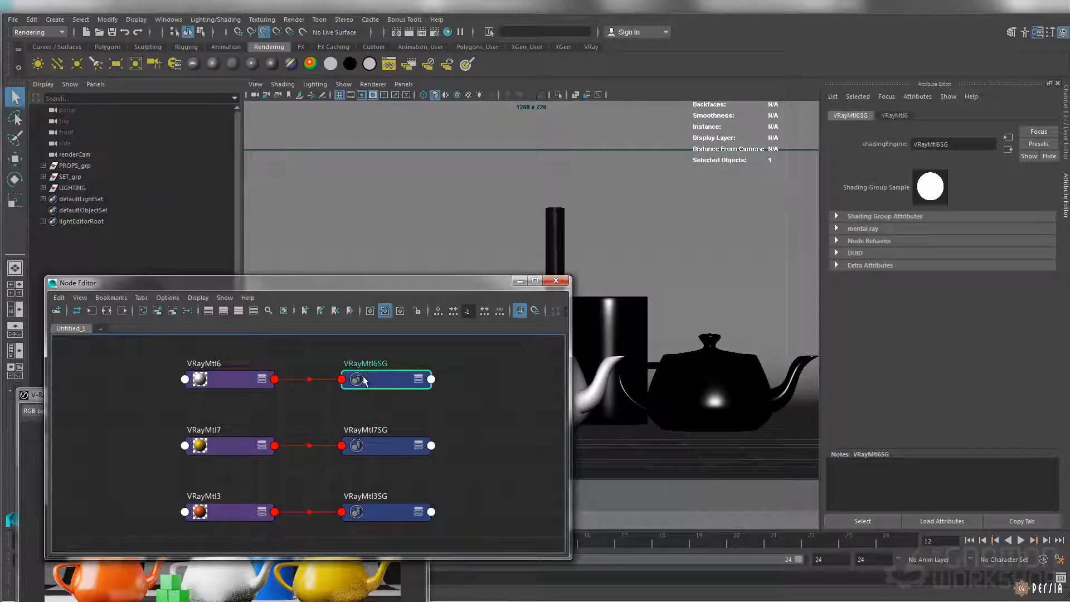
pyautogui.moveTo(358, 382); pyautogui.dragTo(359, 386)
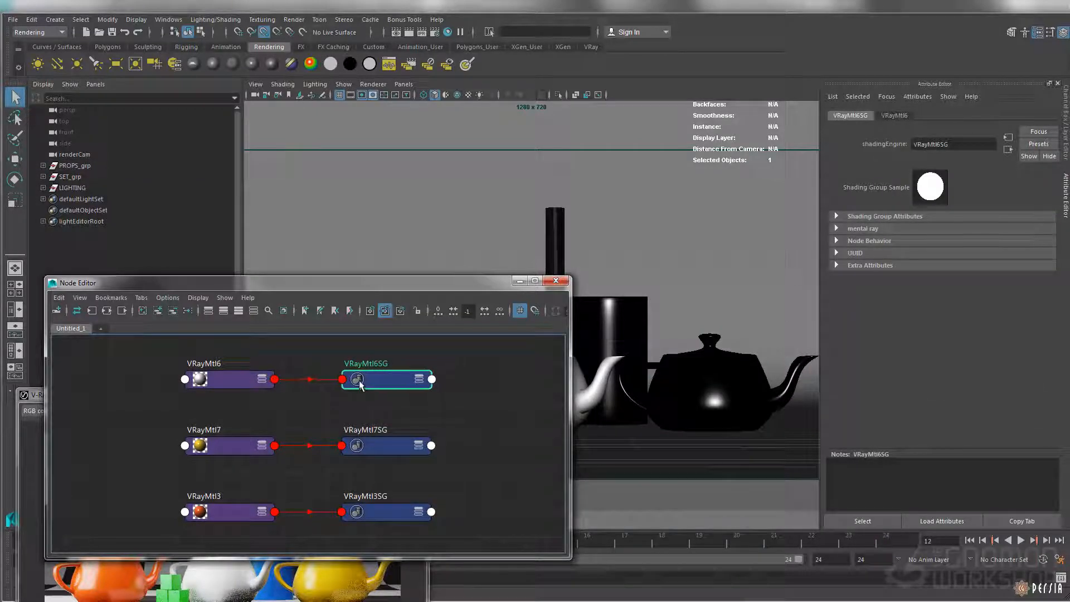
pyautogui.click(918, 97)
pyautogui.moveTo(925, 141)
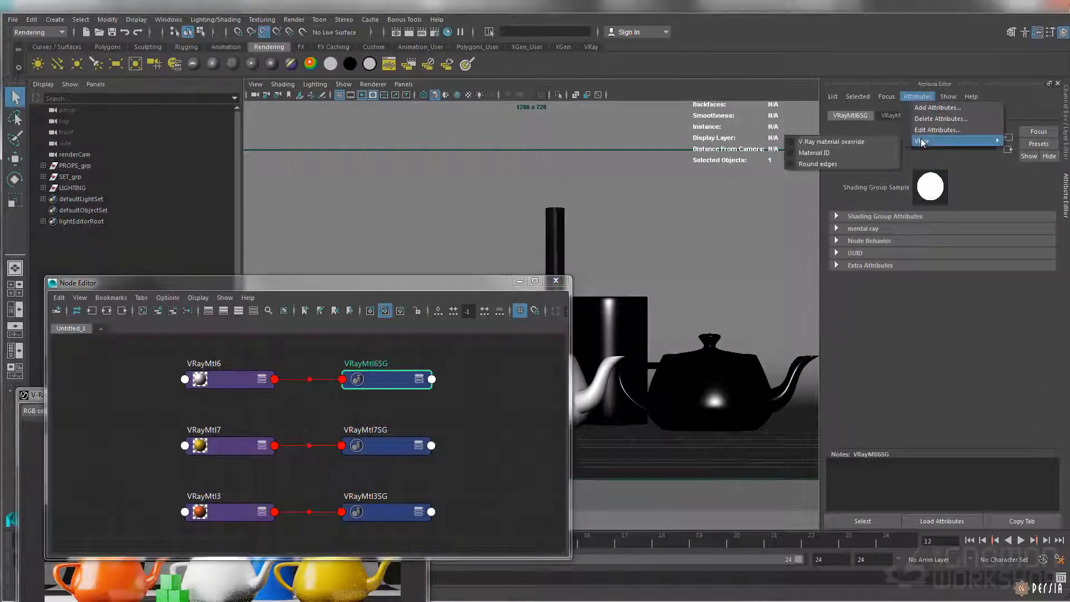
pyautogui.click(832, 154)
pyautogui.click(867, 279)
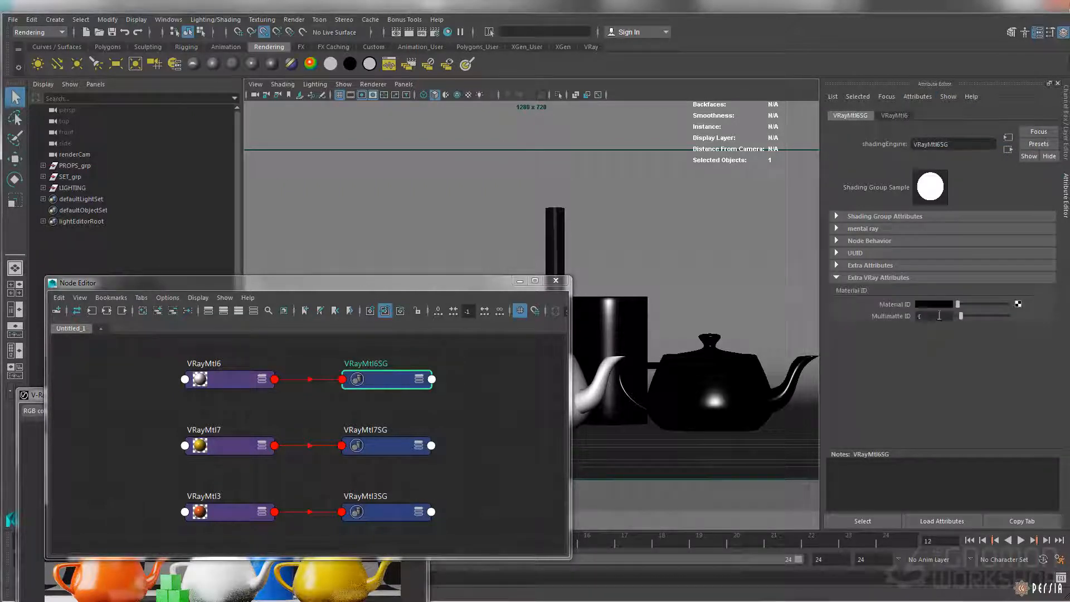
# Add the V-Ray Material ID attributes to the yellow material's shading group VRayMtl7SG and set its Multimatte ID to 2.
pyautogui.click(400, 447)
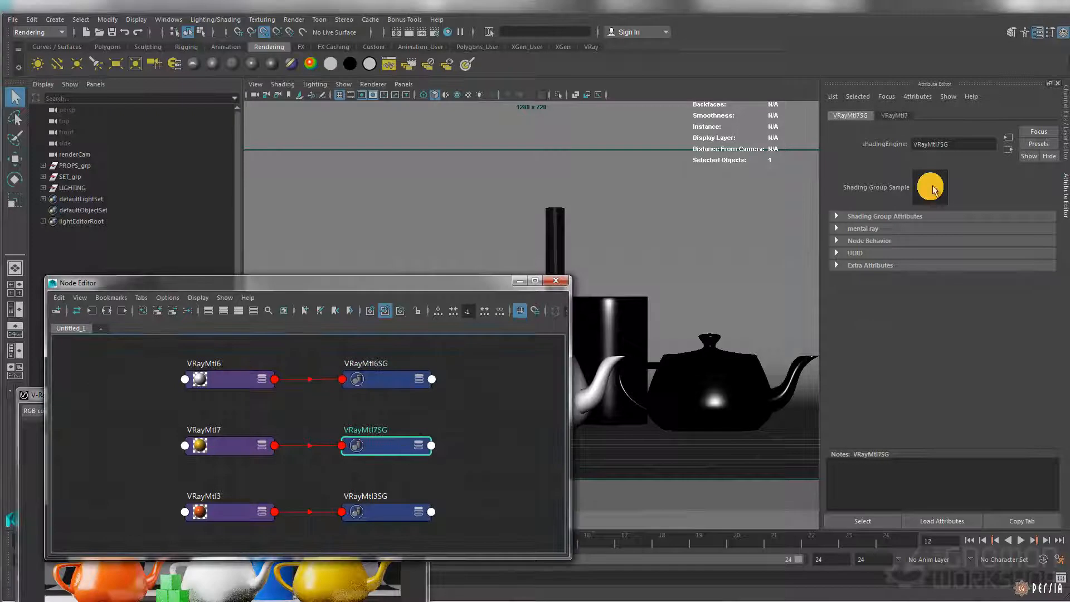
pyautogui.click(918, 96)
pyautogui.moveTo(942, 139)
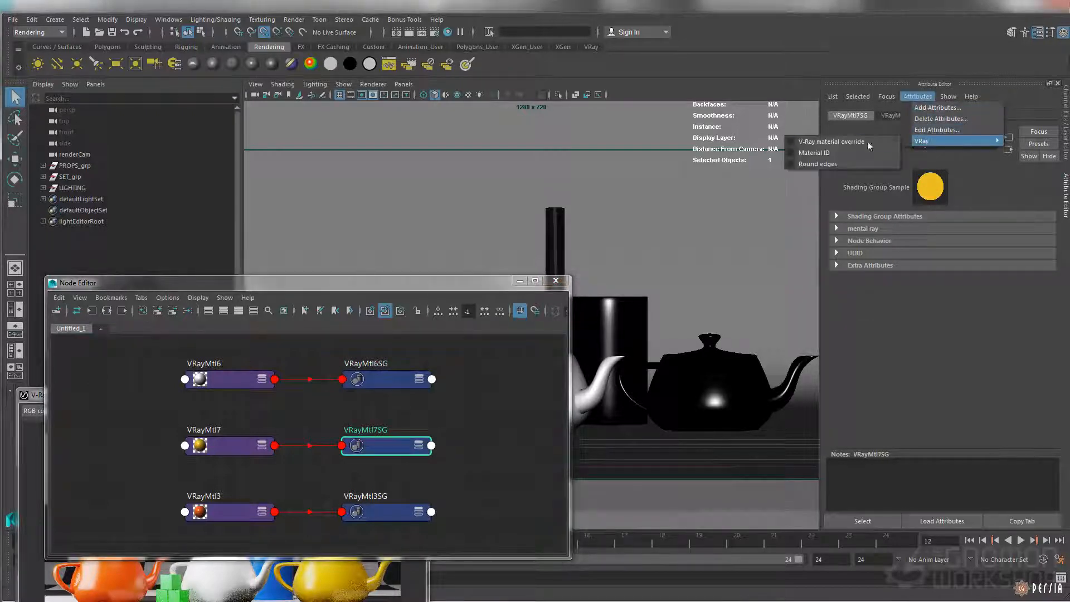
pyautogui.click(833, 154)
pyautogui.click(884, 278)
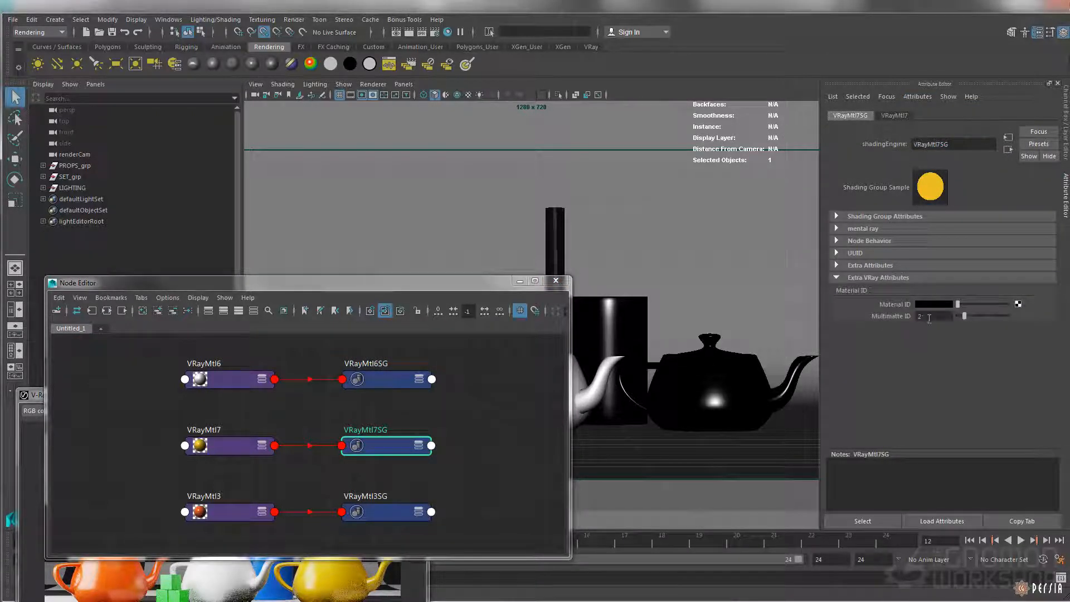
# Add the V-Ray Material ID attributes to the orange material's shading group VRayMtl3SG and set its Multimatte ID to 3.
pyautogui.click(365, 518)
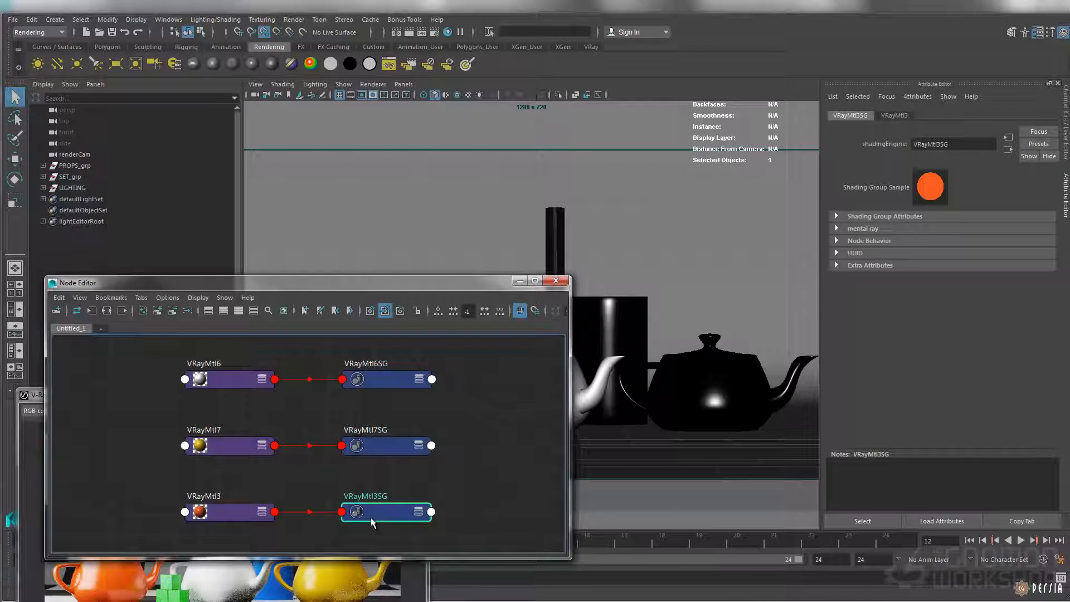
pyautogui.click(918, 97)
pyautogui.moveTo(947, 141)
pyautogui.click(834, 156)
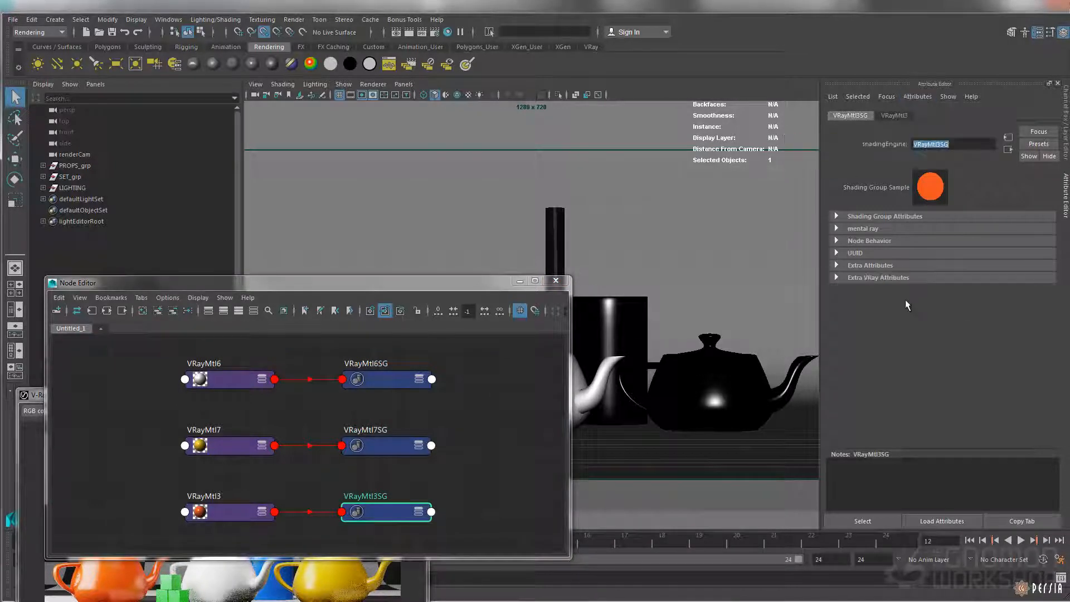
# Render the renderCam view and display the _rgbMatte_teaPots channel in the V-Ray frame buffer.
pyautogui.moveTo(446, 285); pyautogui.dragTo(452, 289)
pyautogui.moveTo(42, 395); pyautogui.dragTo(60, 326)
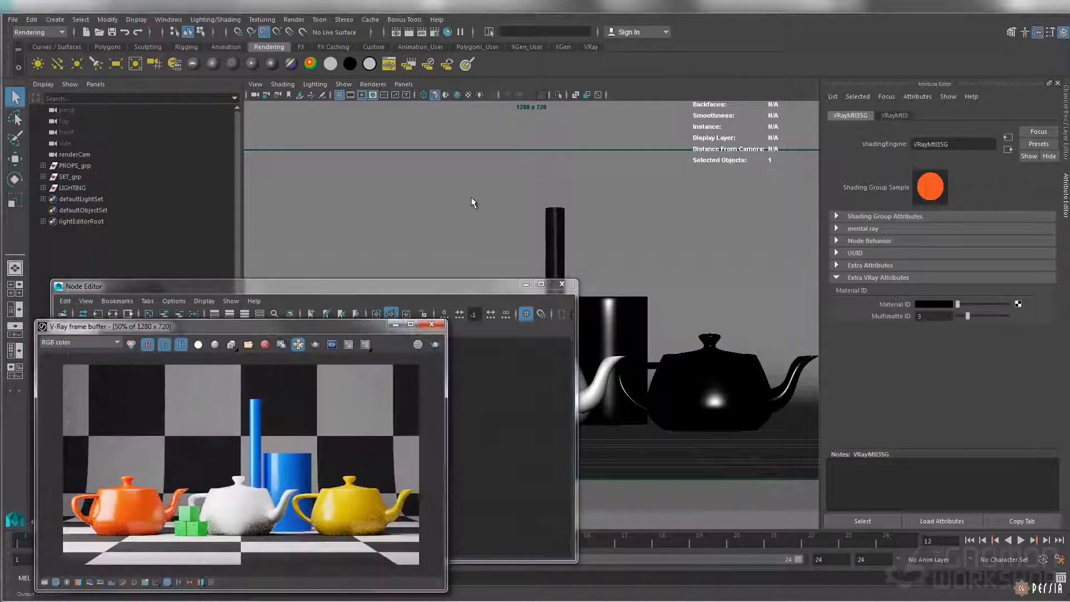
pyautogui.click(490, 172)
pyautogui.click(425, 34)
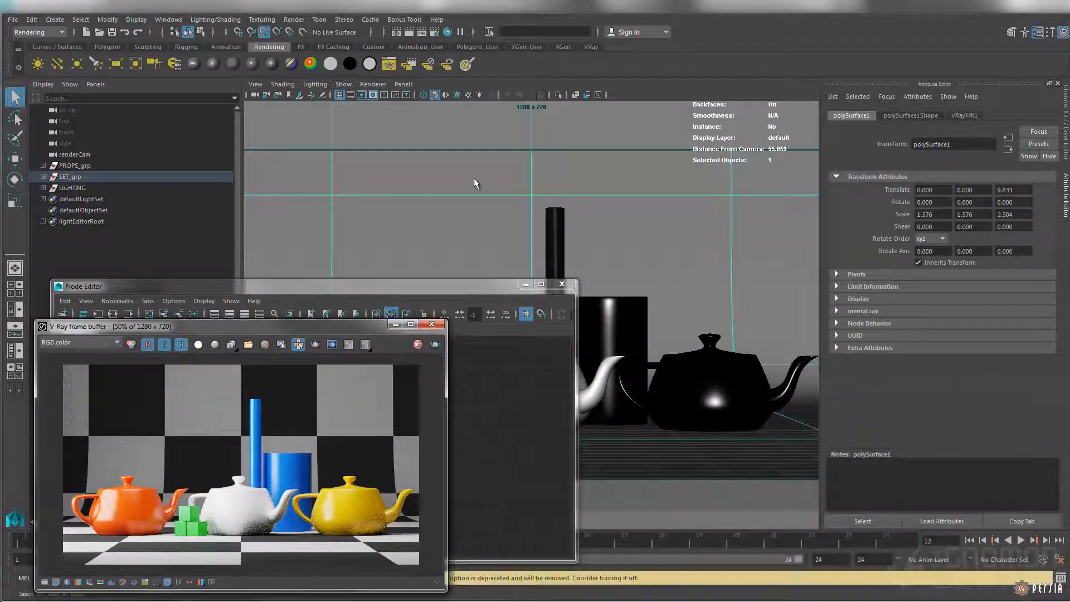
pyautogui.moveTo(283, 323); pyautogui.dragTo(296, 316)
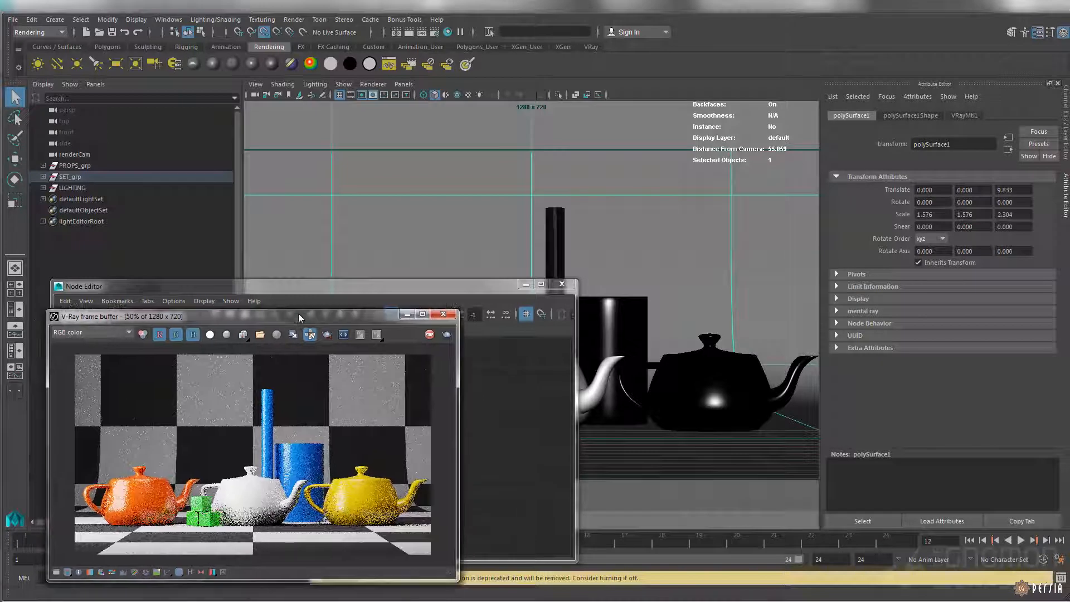
pyautogui.click(87, 334)
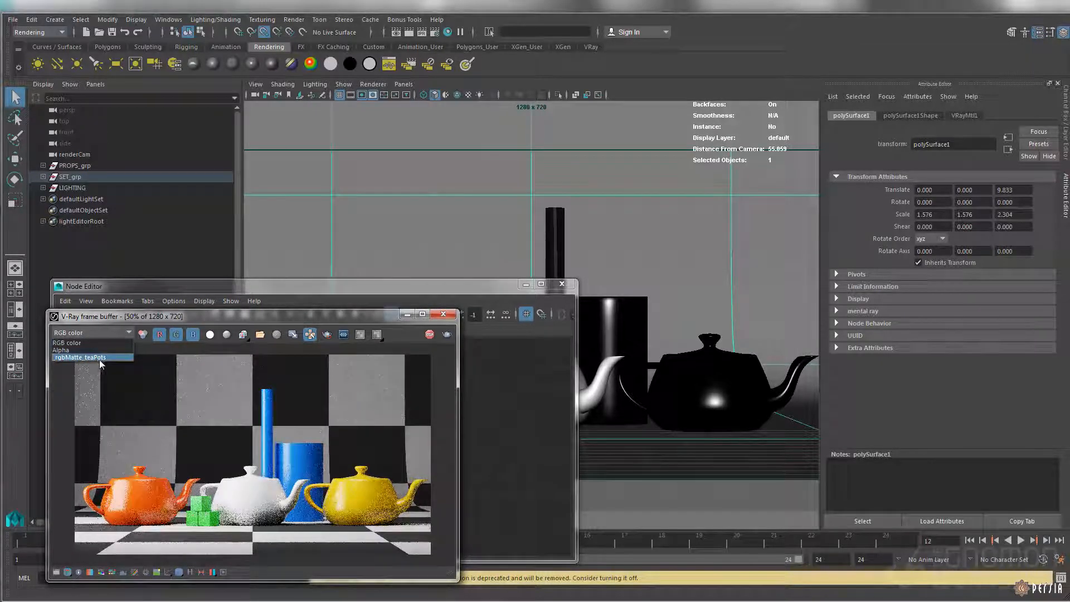
pyautogui.click(91, 359)
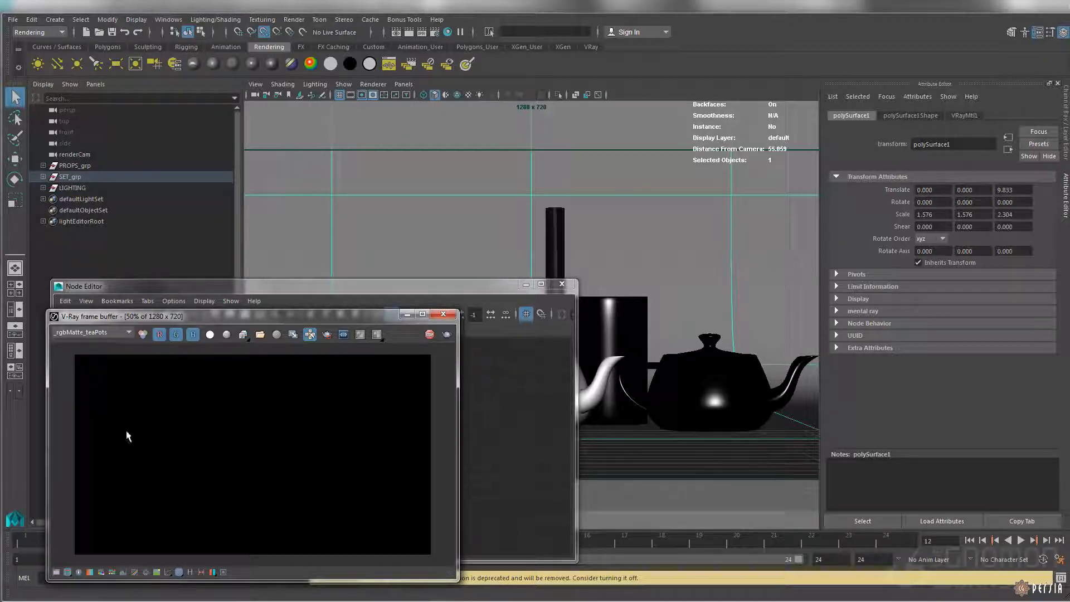
# Enable Use material IDs on the _rgbMatte_teaPots render element.
pyautogui.click(437, 33)
pyautogui.click(684, 239)
pyautogui.moveTo(674, 155); pyautogui.dragTo(654, 158)
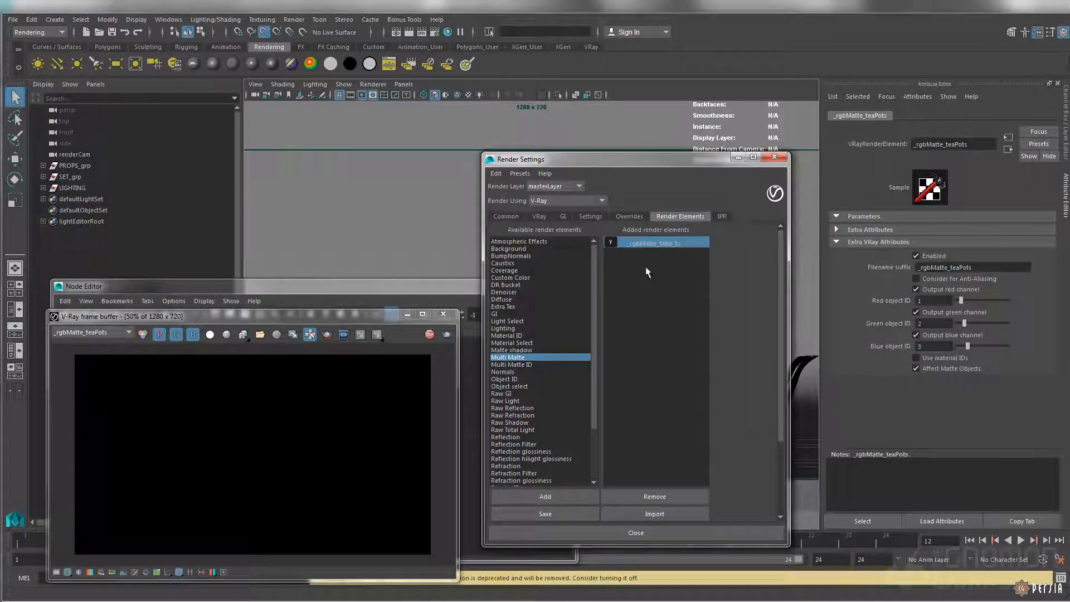
pyautogui.click(945, 359)
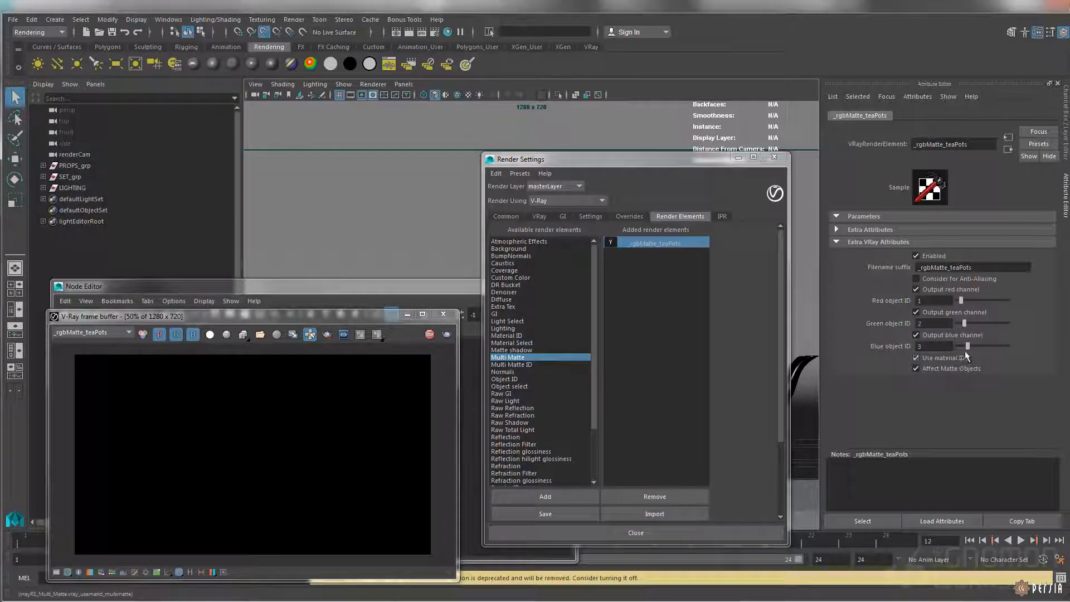
# Render the scene again and compare the RGB color channel with the _rgbMatte_teaPots mattes in the frame buffer.
pyautogui.click(430, 335)
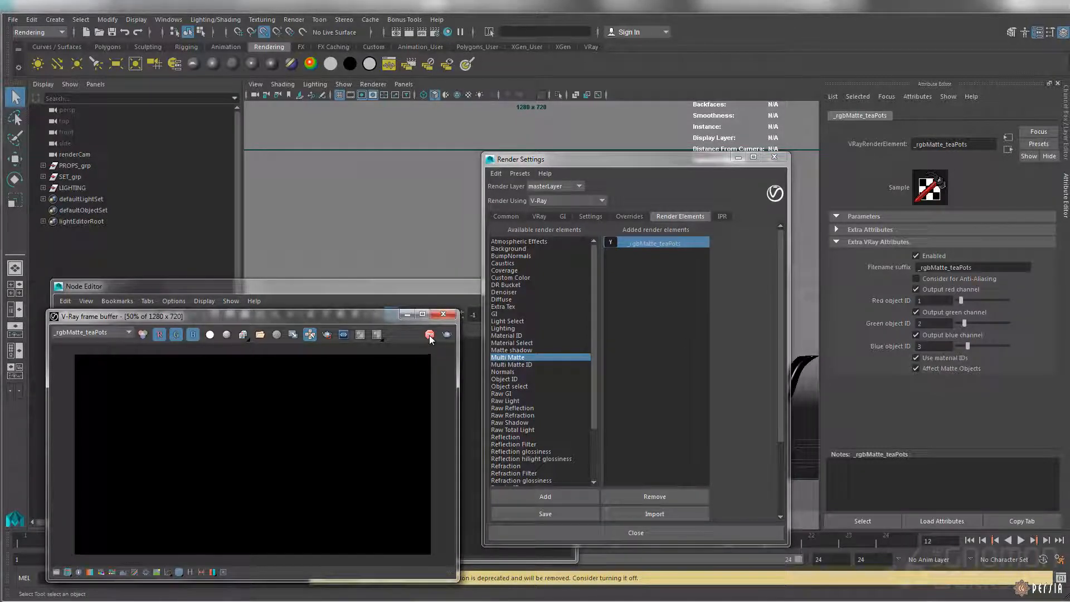
pyautogui.click(428, 217)
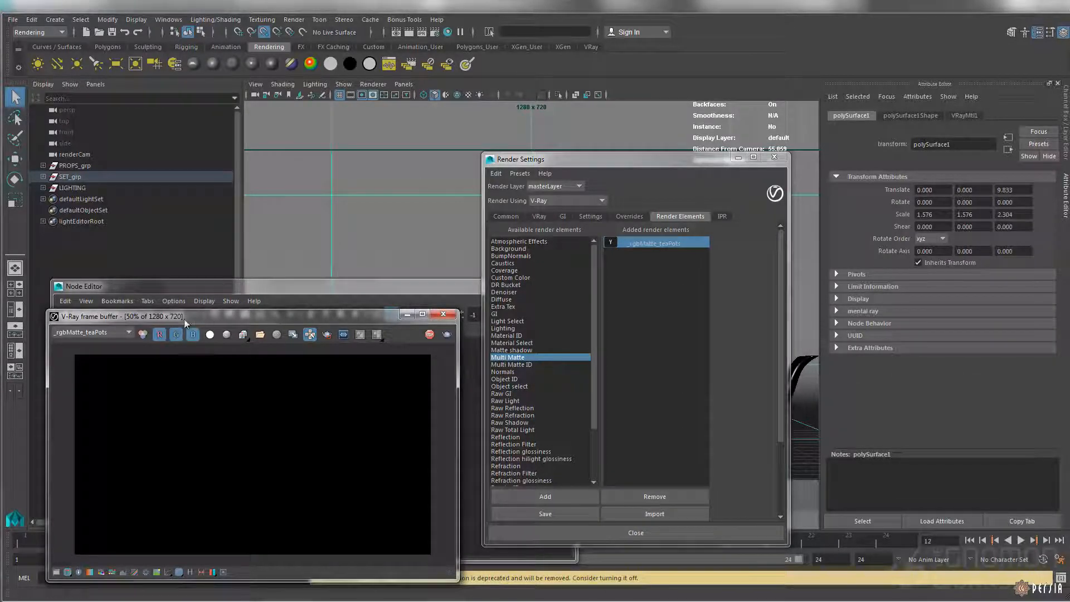
pyautogui.click(117, 333)
pyautogui.click(117, 349)
pyautogui.click(116, 334)
pyautogui.click(116, 343)
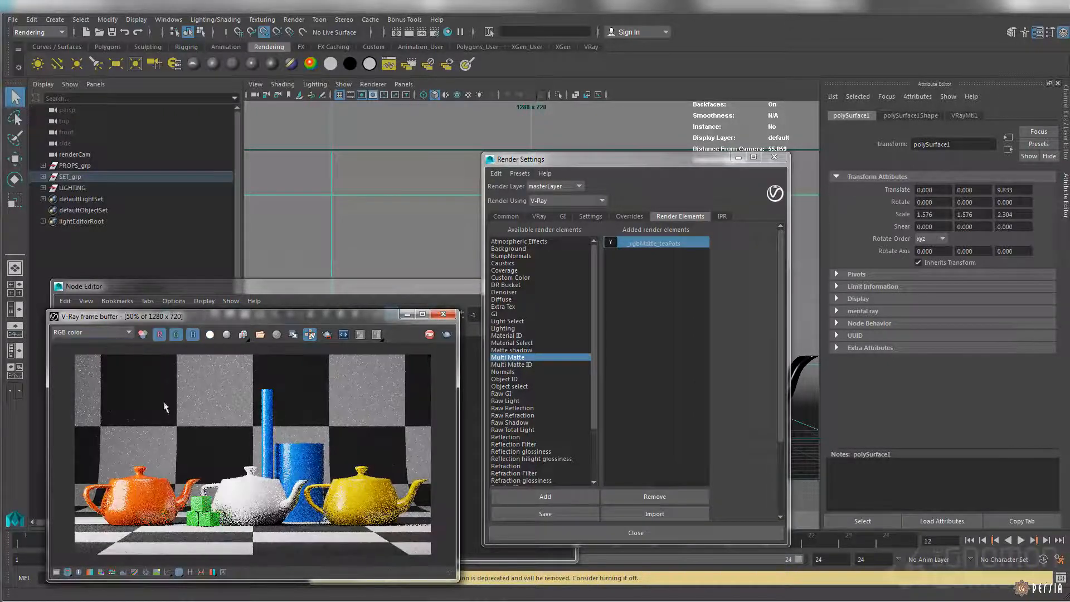
pyautogui.click(114, 332)
pyautogui.click(102, 358)
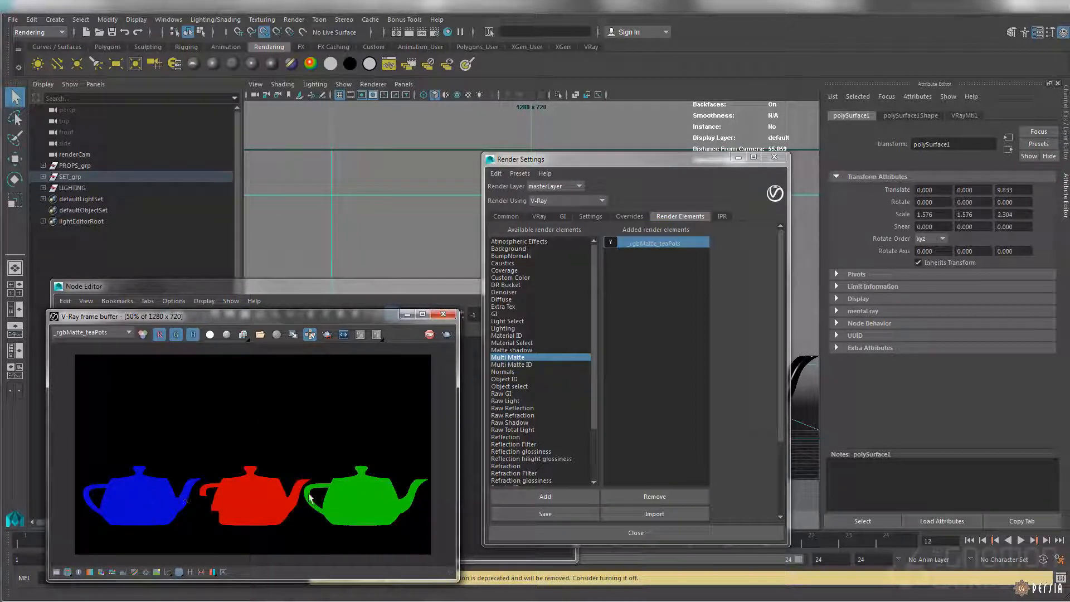
# Put the Node Editor away and examine the stacked green cubes close up in the RGB color render.
pyautogui.click(457, 285)
pyautogui.click(525, 284)
pyautogui.moveTo(555, 162); pyautogui.dragTo(682, 152)
pyautogui.moveTo(296, 314); pyautogui.dragTo(284, 310)
pyautogui.click(102, 329)
pyautogui.click(101, 338)
pyautogui.scroll(3, 189, 508)
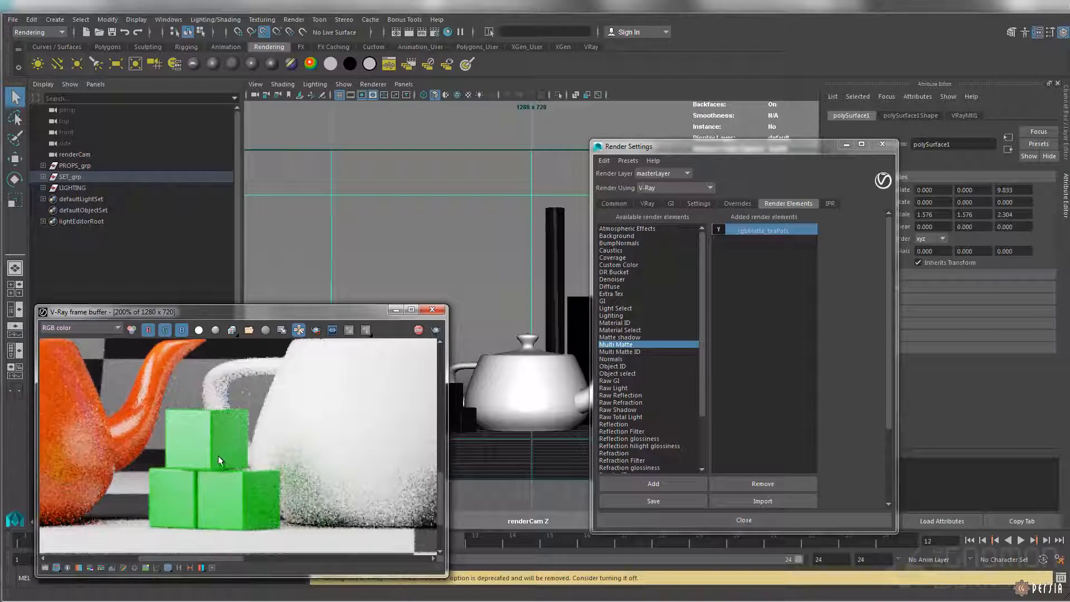
pyautogui.moveTo(208, 442); pyautogui.dragTo(207, 434, button='middle')
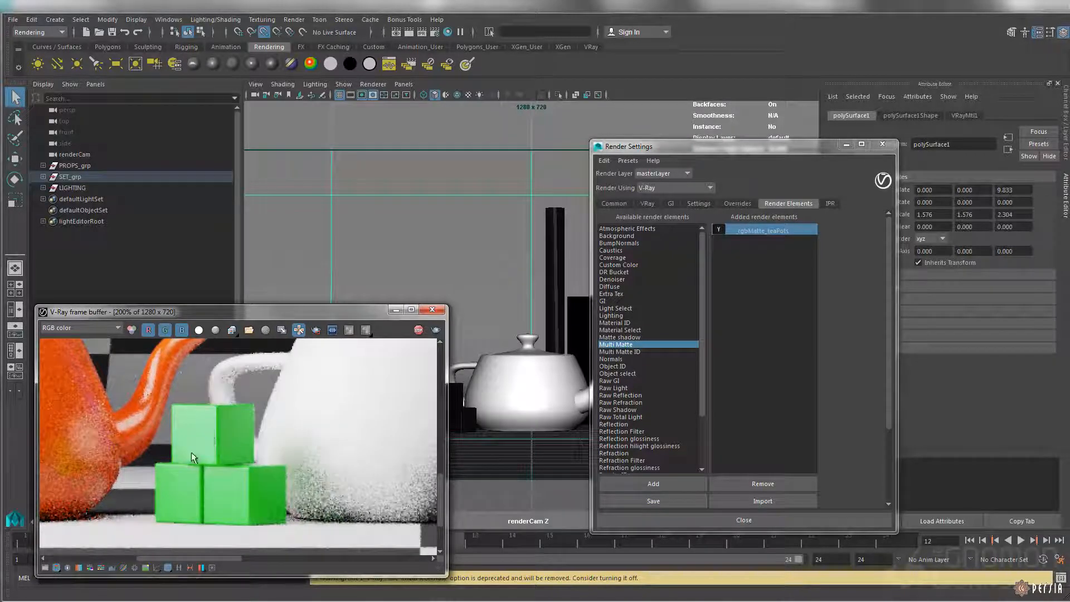
pyautogui.moveTo(281, 316); pyautogui.dragTo(241, 293)
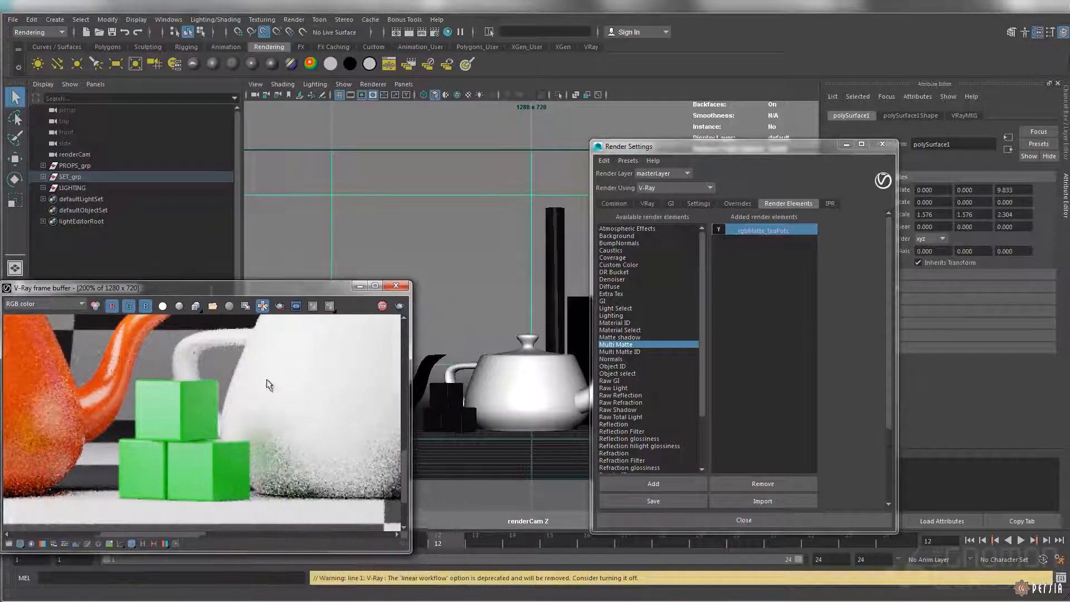
pyautogui.moveTo(278, 359); pyautogui.dragTo(299, 365, button='middle')
pyautogui.moveTo(286, 291); pyautogui.dragTo(296, 279)
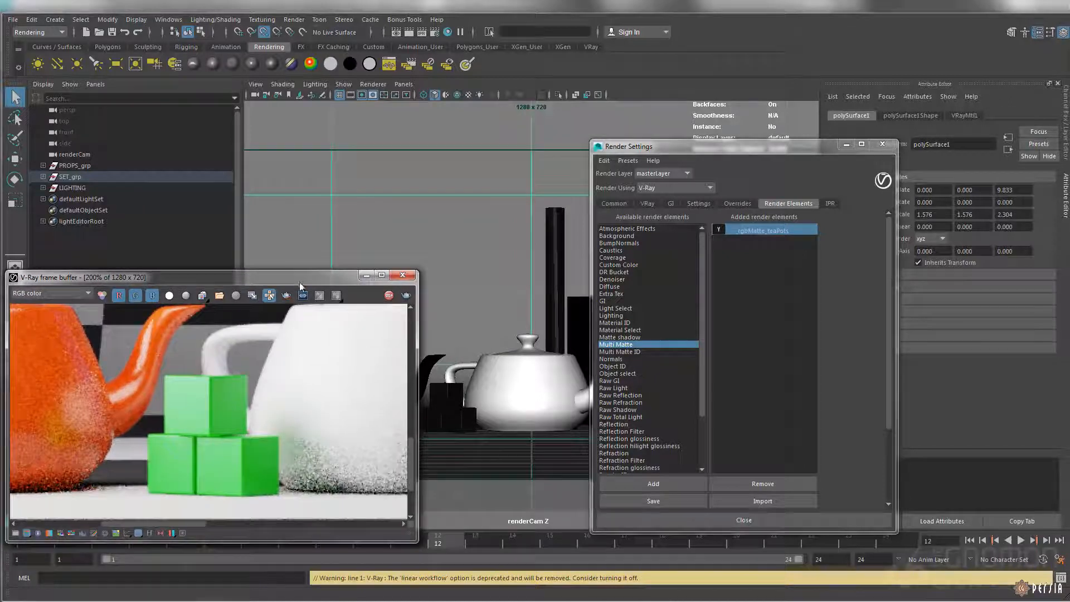
# Add a second Multi Matte render element and use _rgbMatte_cubes as both its name and its filename suffix.
pyautogui.doubleClick(612, 345)
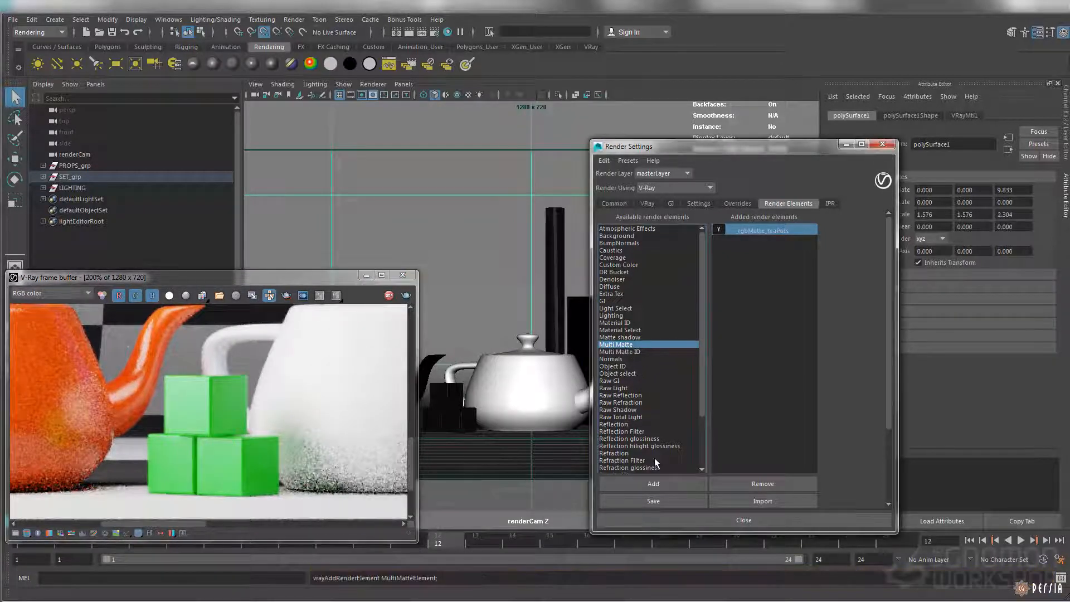
pyautogui.moveTo(731, 148); pyautogui.dragTo(680, 155)
pyautogui.moveTo(973, 144); pyautogui.dragTo(914, 139)
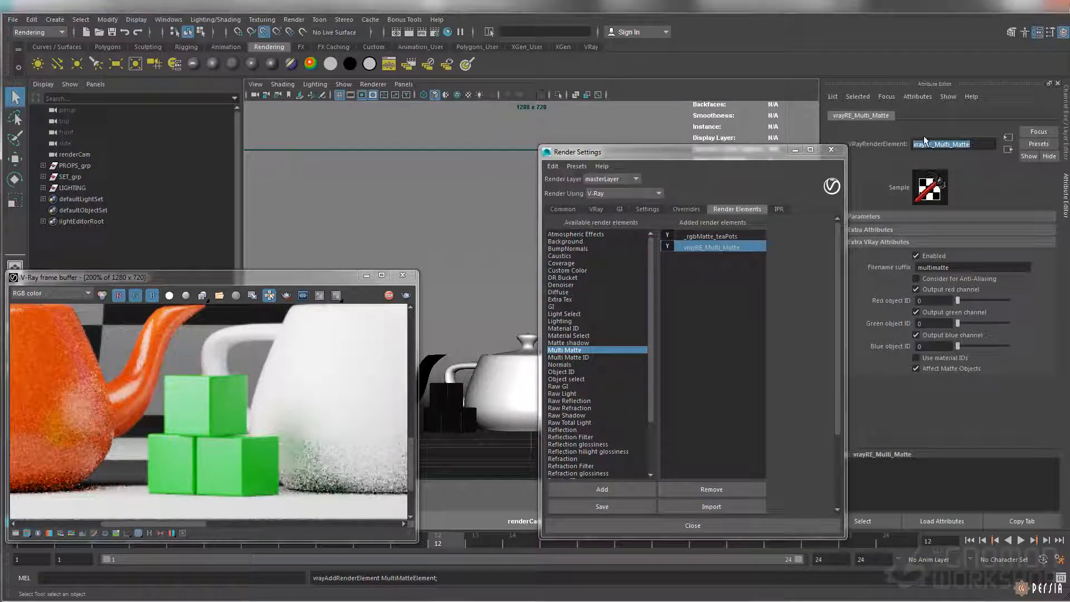
pyautogui.write('_rgbMatte_cubes')
pyautogui.press('Return')
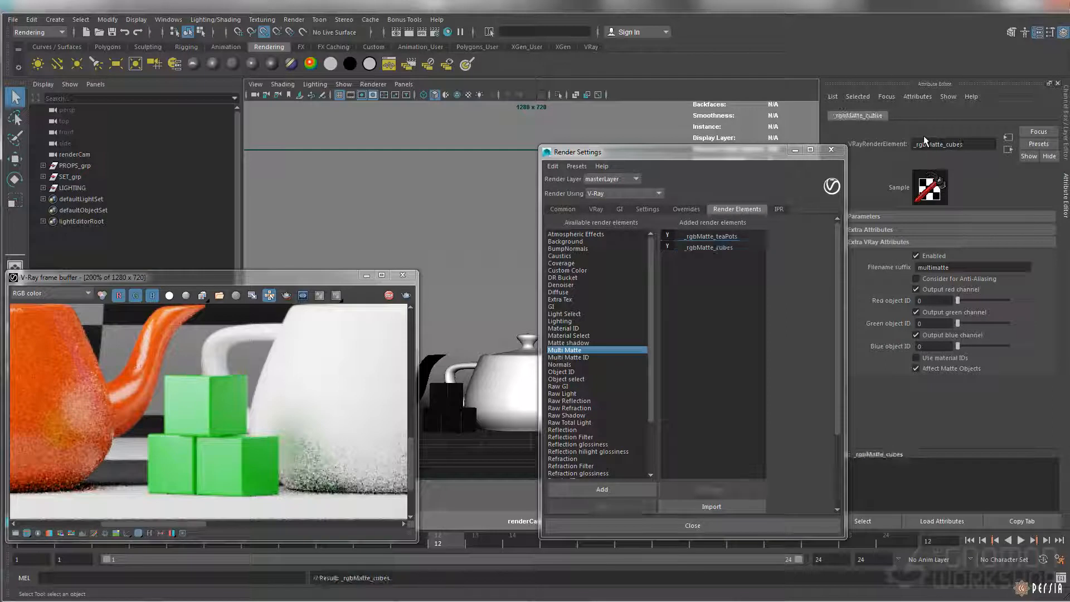
pyautogui.doubleClick(941, 145)
pyautogui.hotkey('ctrl', 'c')
pyautogui.doubleClick(938, 268)
pyautogui.hotkey('ctrl', 'v')
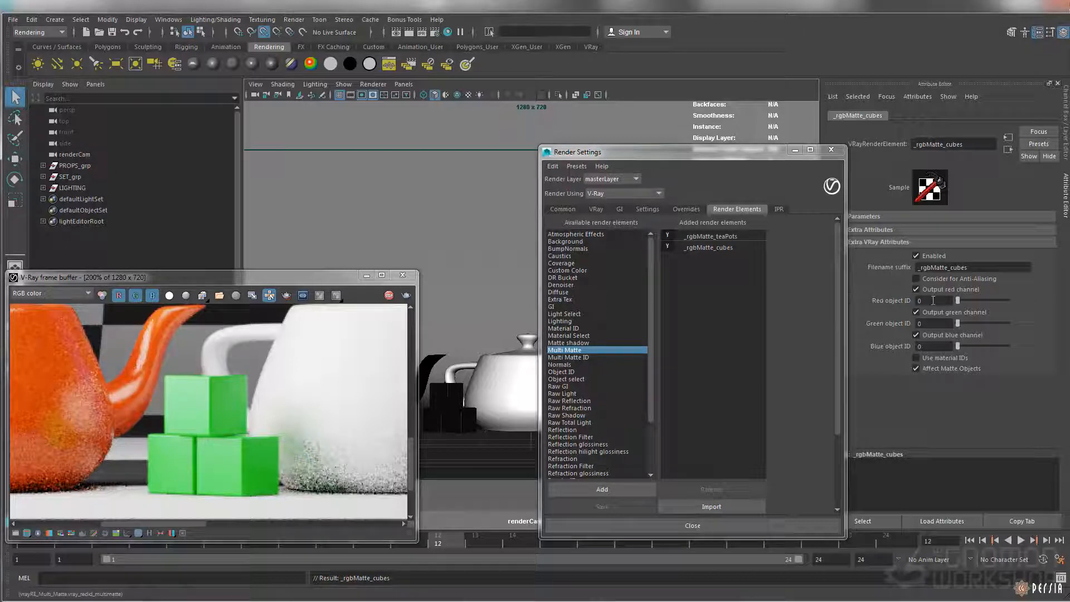
# Set the _rgbMatte_cubes element's red object ID to 4, green object ID to 5 and blue object ID to 6.
pyautogui.press('Tab')
pyautogui.write('6')
pyautogui.press('Return')
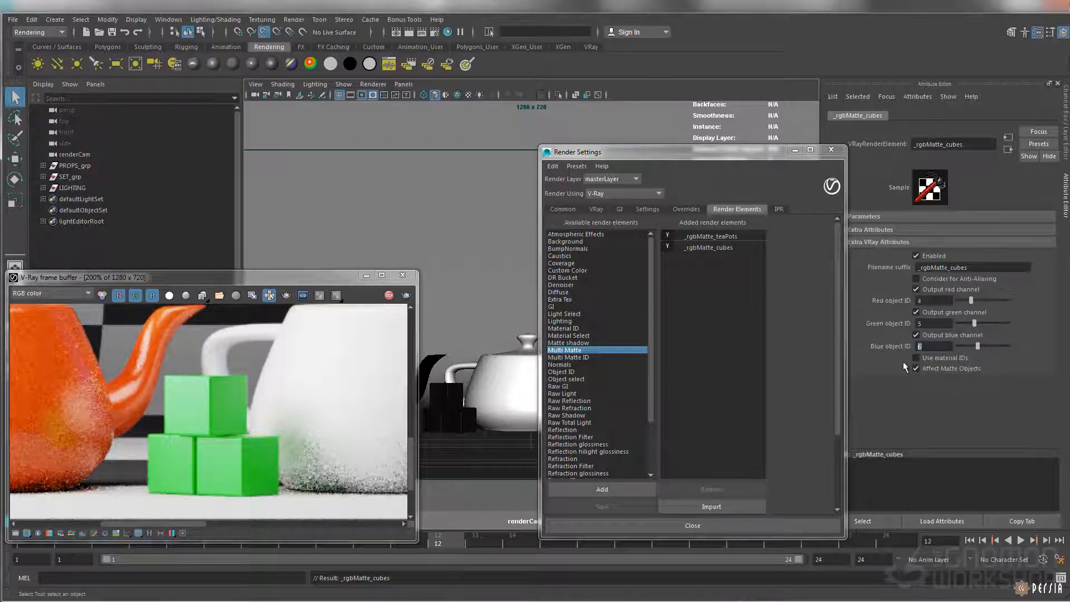
# Add a V-Ray Object ID attribute to the top cube, pCube4, and set its Object ID to 4.
pyautogui.click(446, 397)
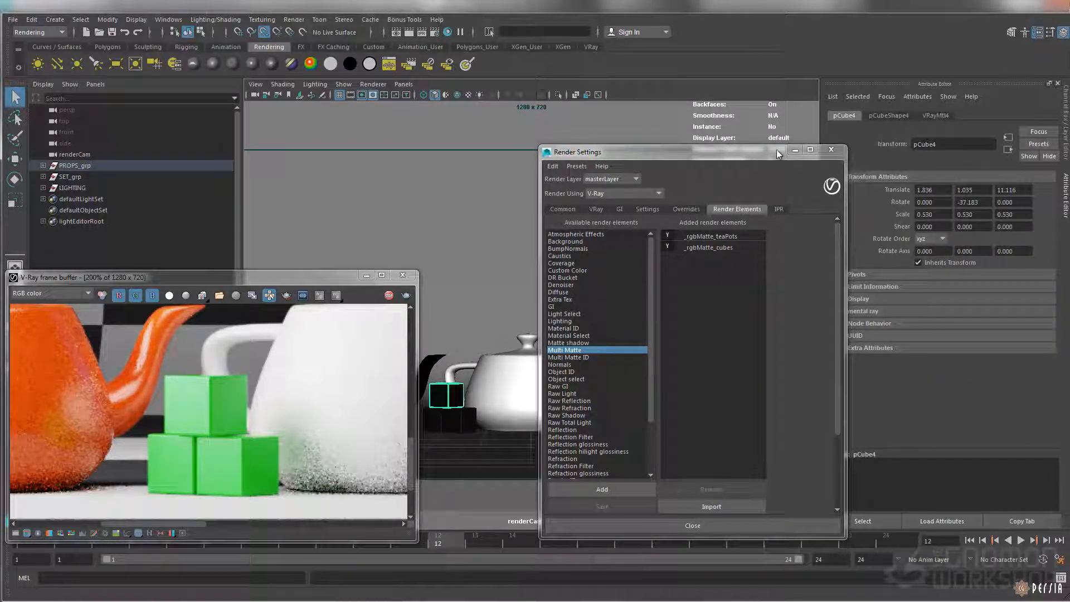
pyautogui.moveTo(778, 152); pyautogui.dragTo(736, 152)
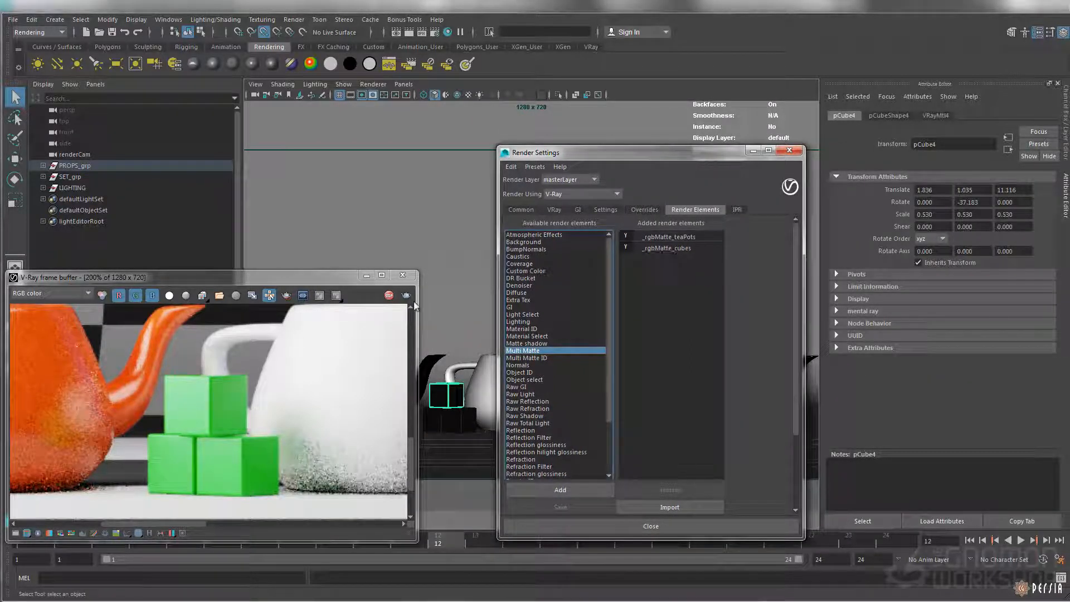
pyautogui.click(392, 298)
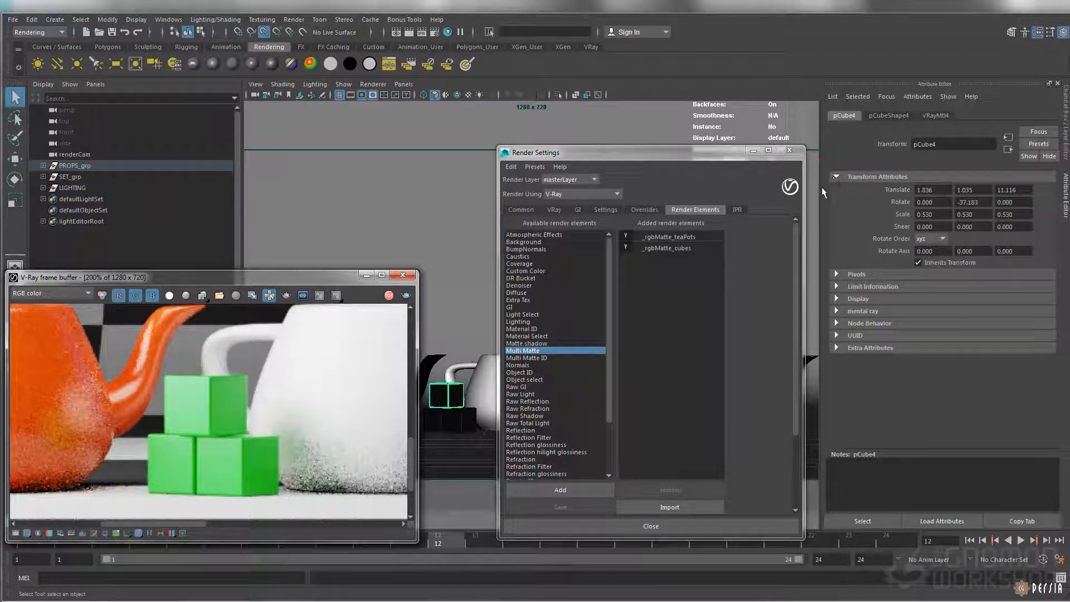
pyautogui.click(918, 96)
pyautogui.moveTo(921, 140)
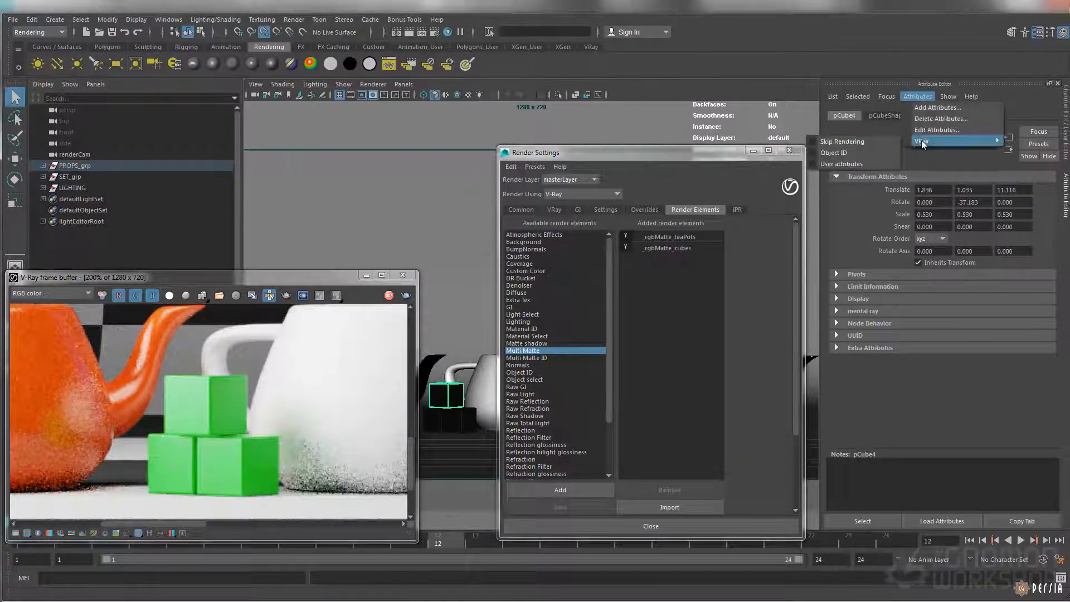
pyautogui.click(854, 152)
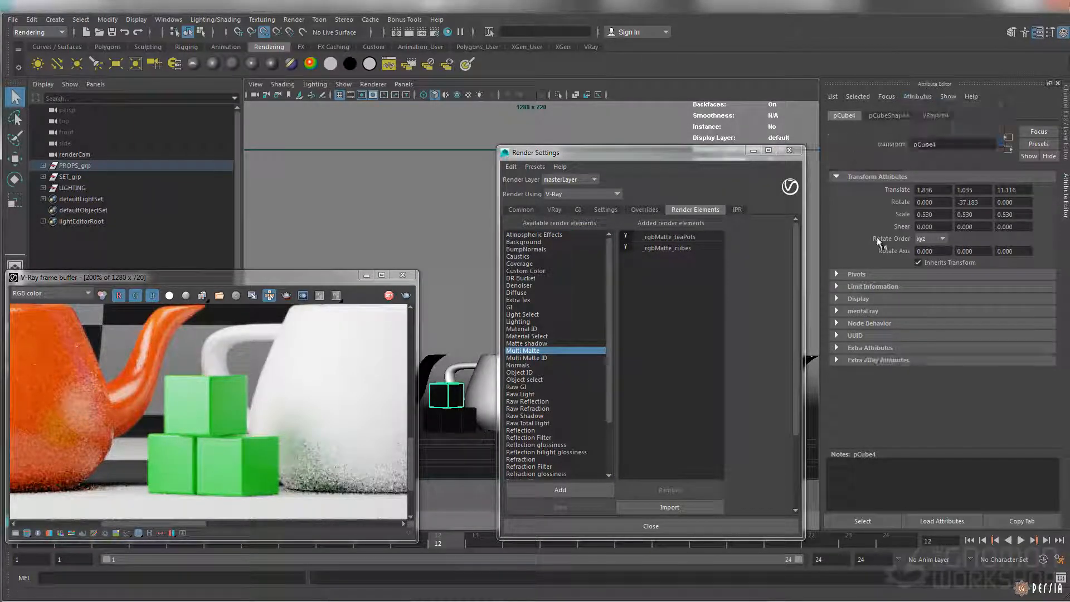
pyautogui.click(897, 361)
pyautogui.write('4')
pyautogui.press('Return')
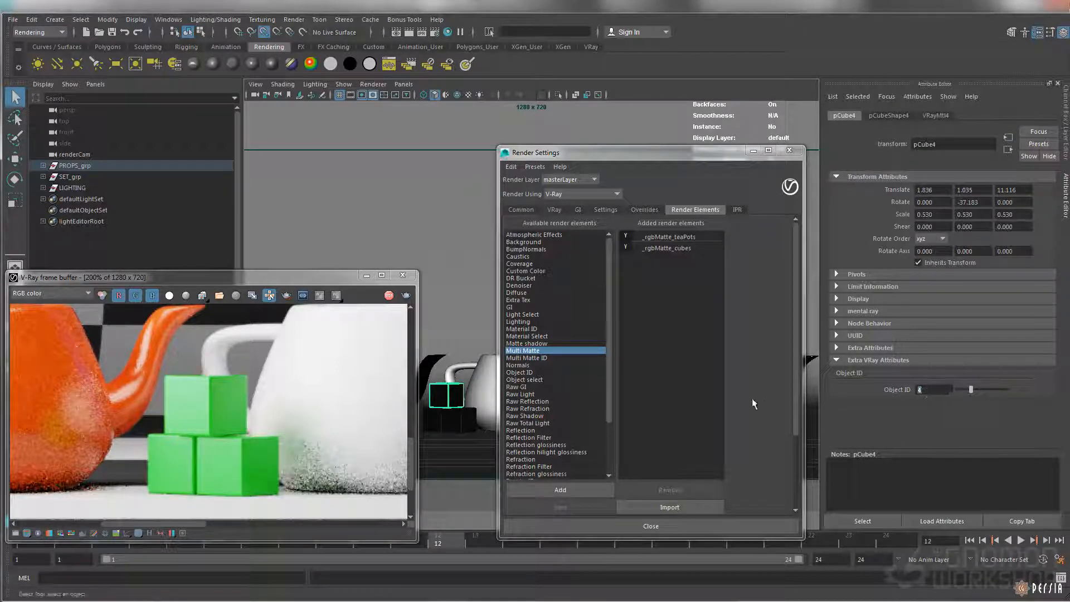
# Add a V-Ray Object ID attribute to the front lower cube, pCube1, and set its Object ID to 5.
pyautogui.click(453, 419)
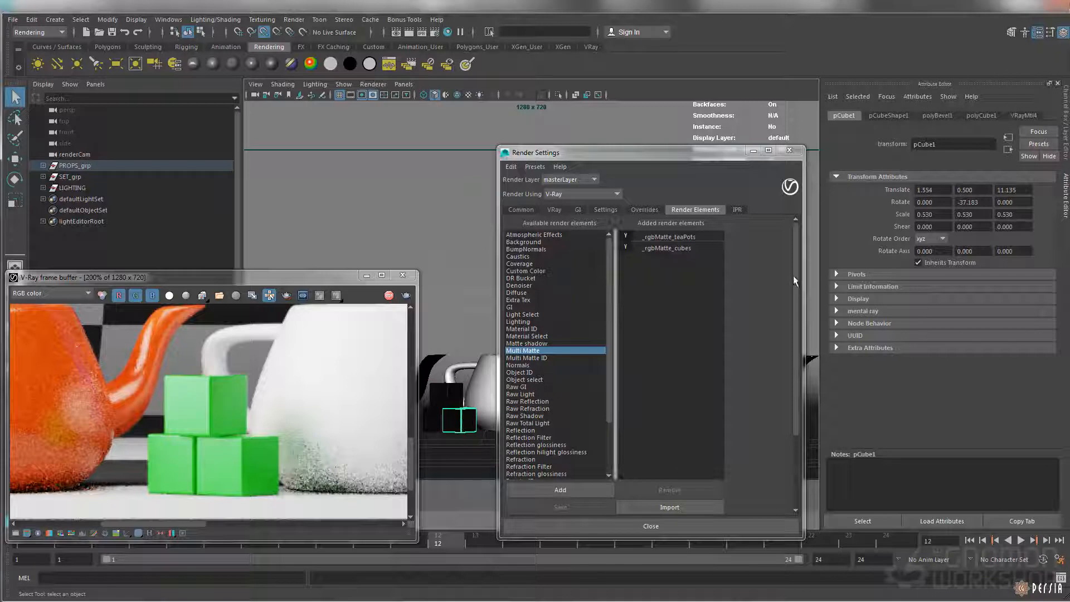
pyautogui.click(915, 96)
pyautogui.moveTo(947, 141)
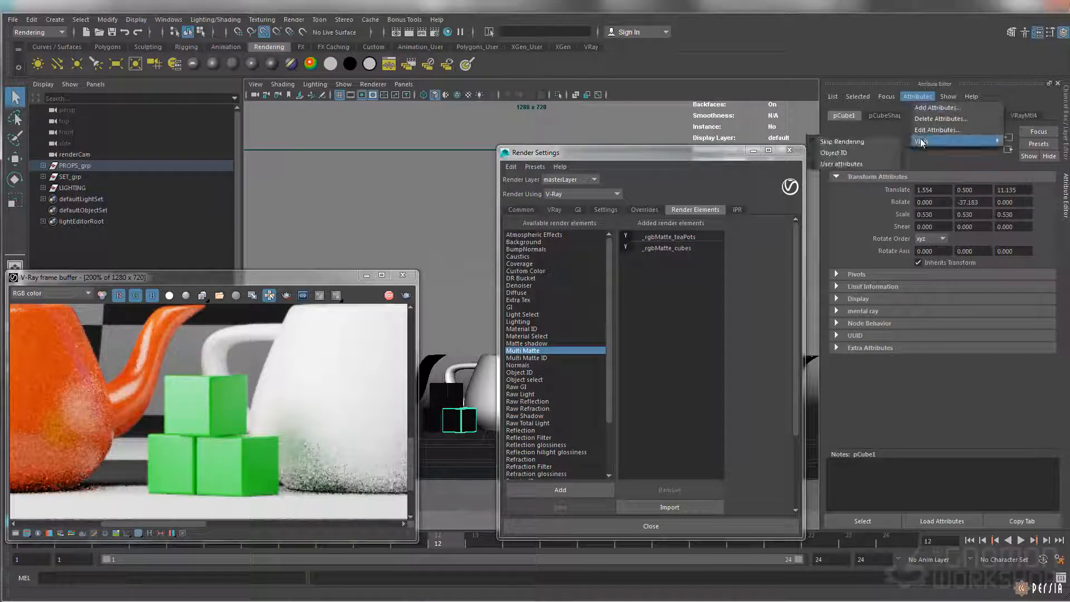
pyautogui.click(860, 152)
pyautogui.click(912, 360)
pyautogui.moveTo(930, 390); pyautogui.dragTo(879, 386)
pyautogui.write('5')
pyautogui.press('Return')
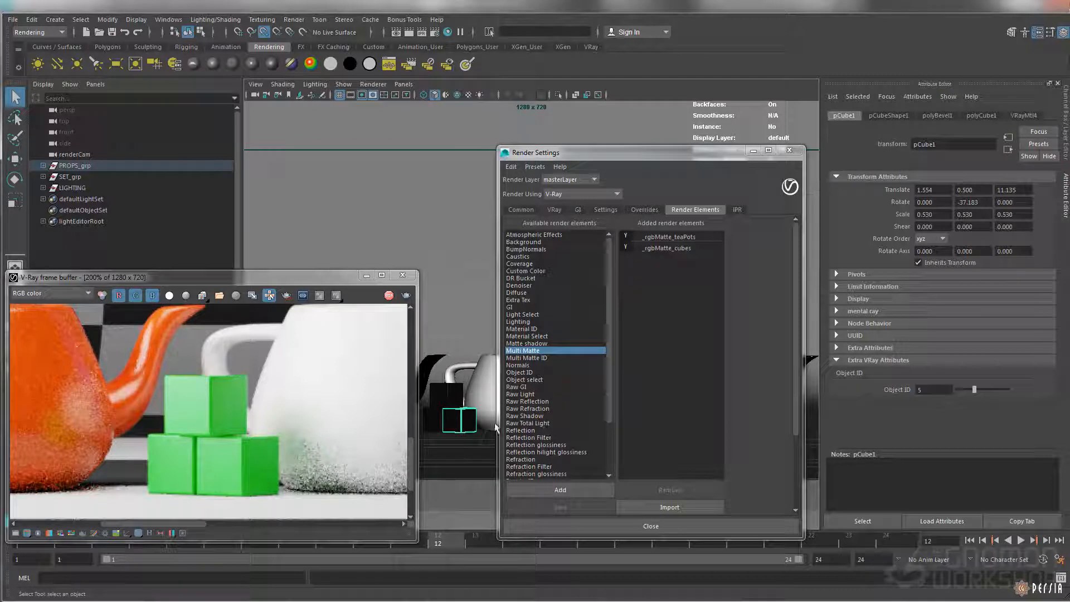
# Add a V-Ray Object ID attribute to the remaining lower cube, pCube2, and set its Object ID to 6.
pyautogui.click(434, 422)
pyautogui.click(919, 96)
pyautogui.moveTo(942, 141)
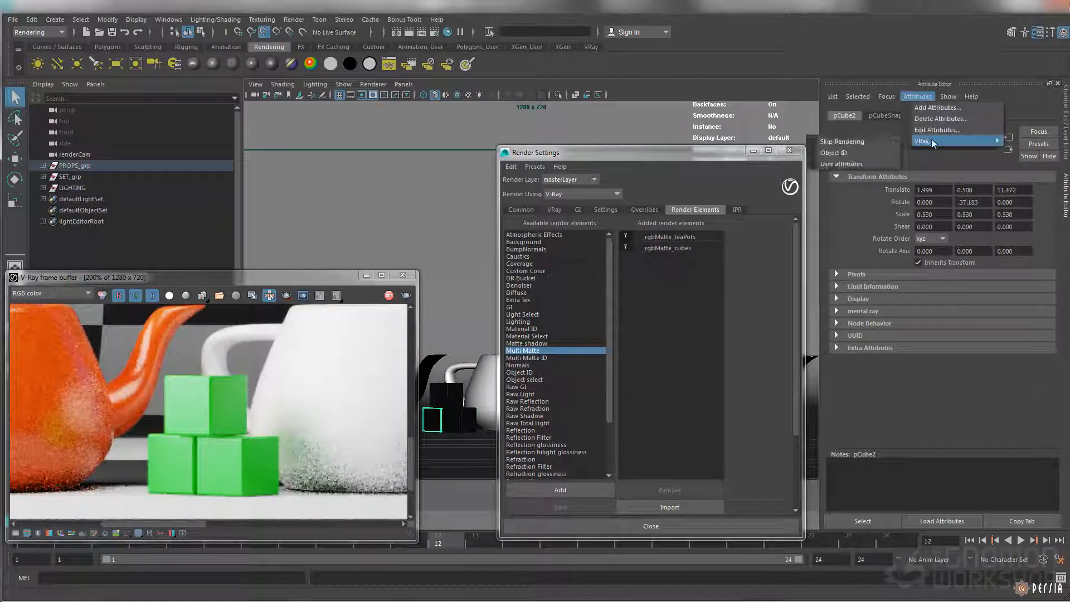
pyautogui.click(853, 153)
pyautogui.click(912, 361)
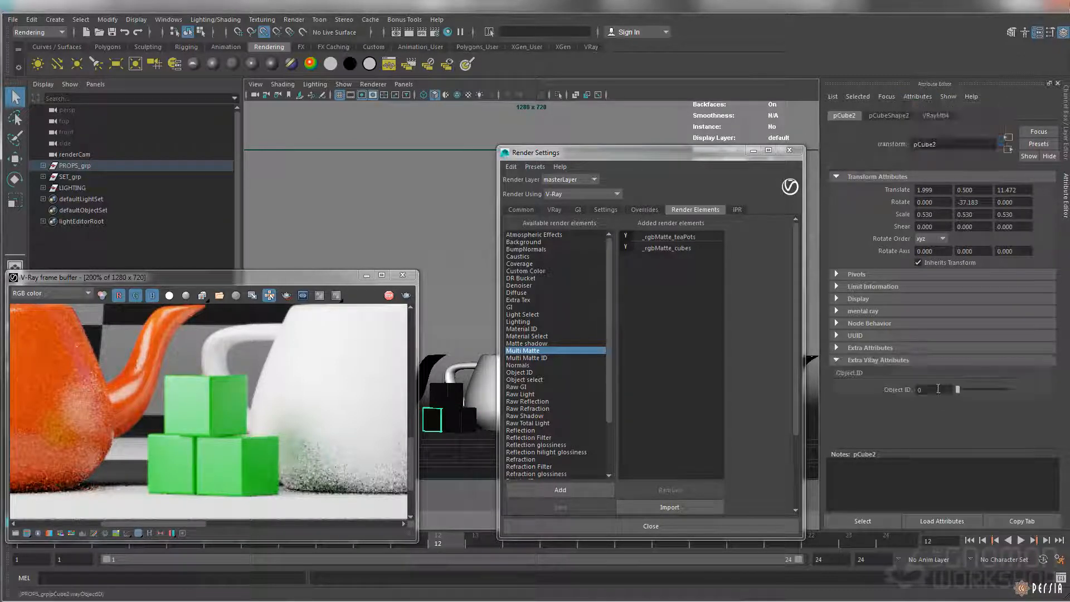
pyautogui.write('6')
pyautogui.press('Return')
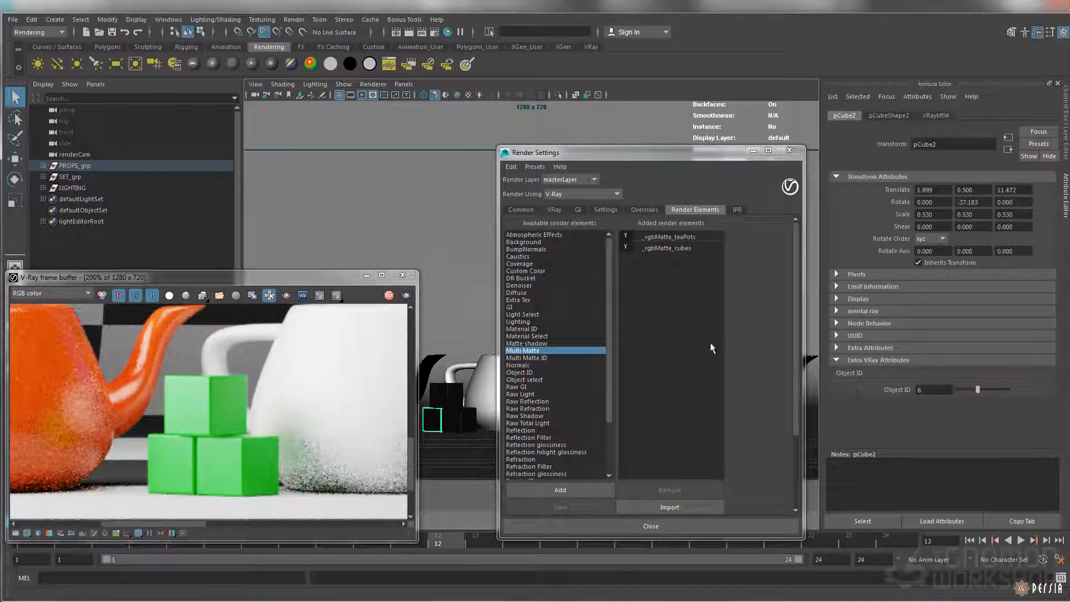
# Render the current frame with V-Ray and widen the frame buffer.
pyautogui.click(459, 267)
pyautogui.click(420, 32)
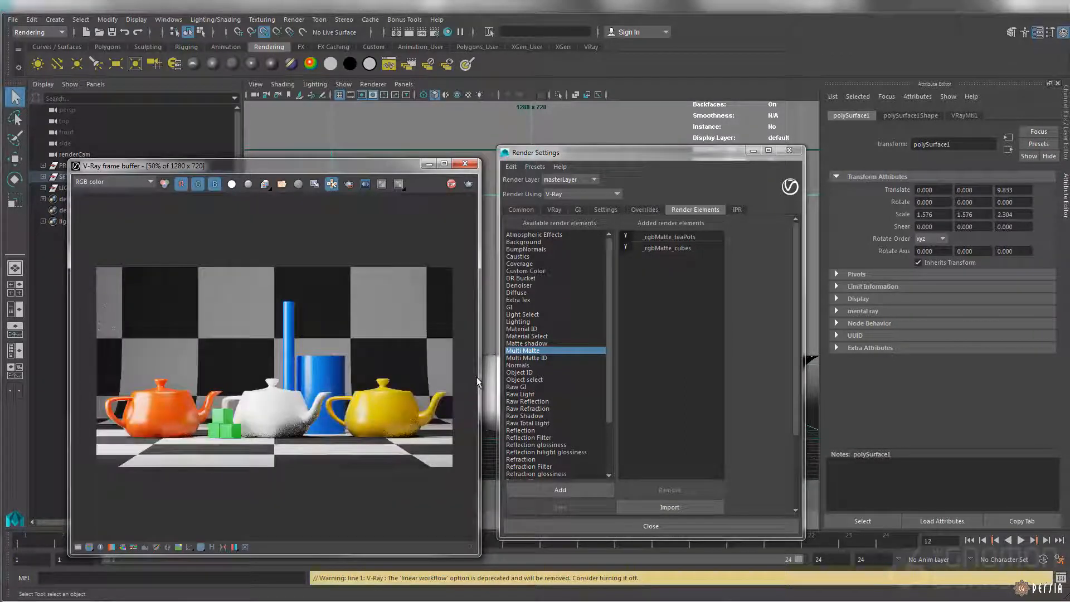
pyautogui.moveTo(478, 379); pyautogui.dragTo(637, 378)
# Examine the _rgbMatte_teaPots and _rgbMatte_cubes elements in the frame buffer, check the cubes close up, and return to RGB color.
pyautogui.click(131, 182)
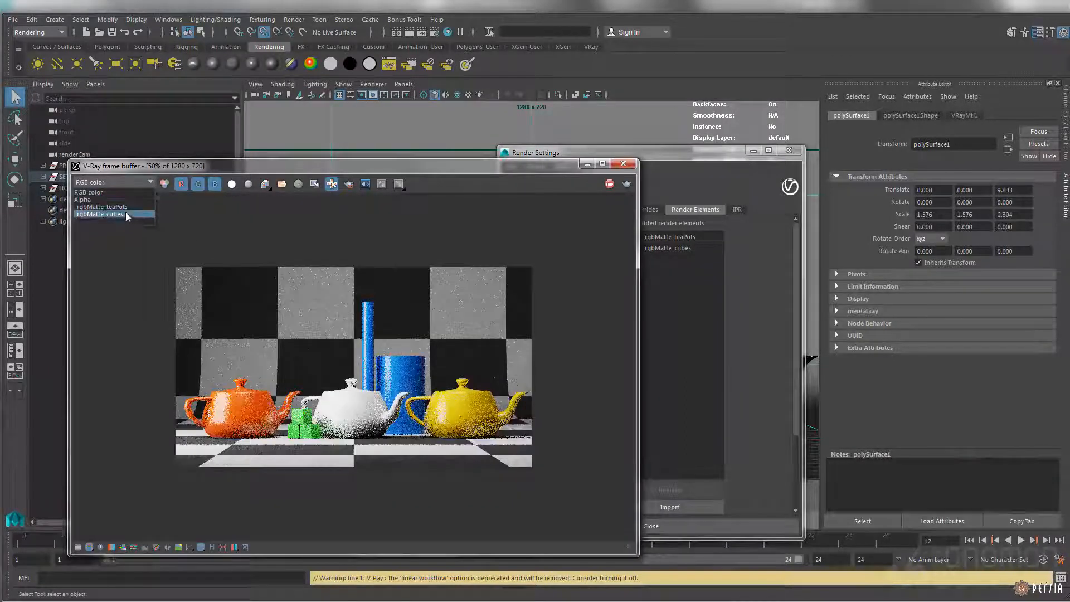
pyautogui.click(129, 208)
pyautogui.click(136, 183)
pyautogui.click(133, 214)
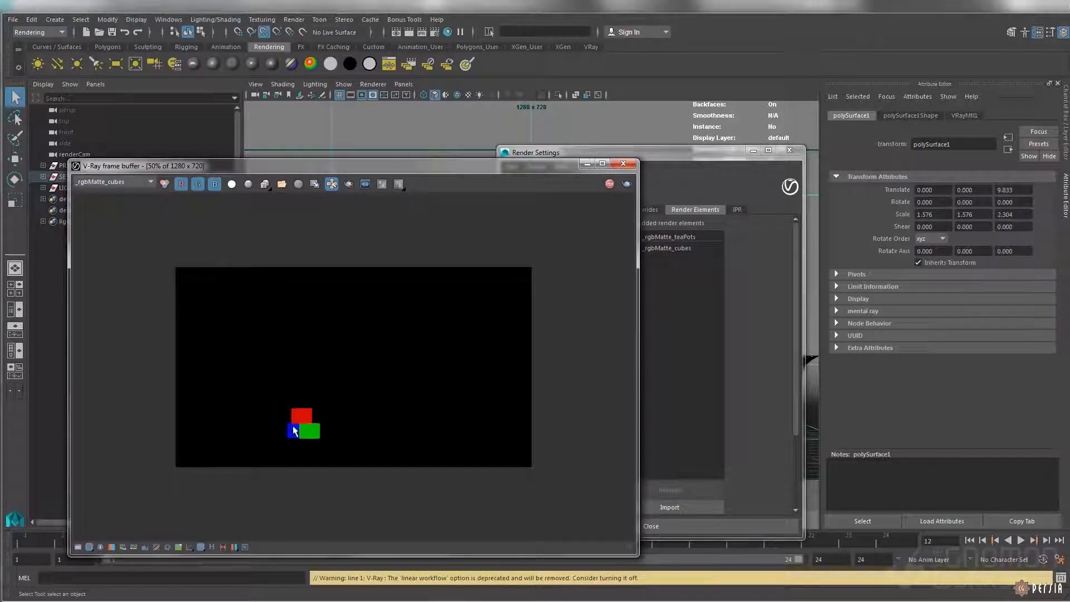
pyautogui.scroll(1, 299, 430)
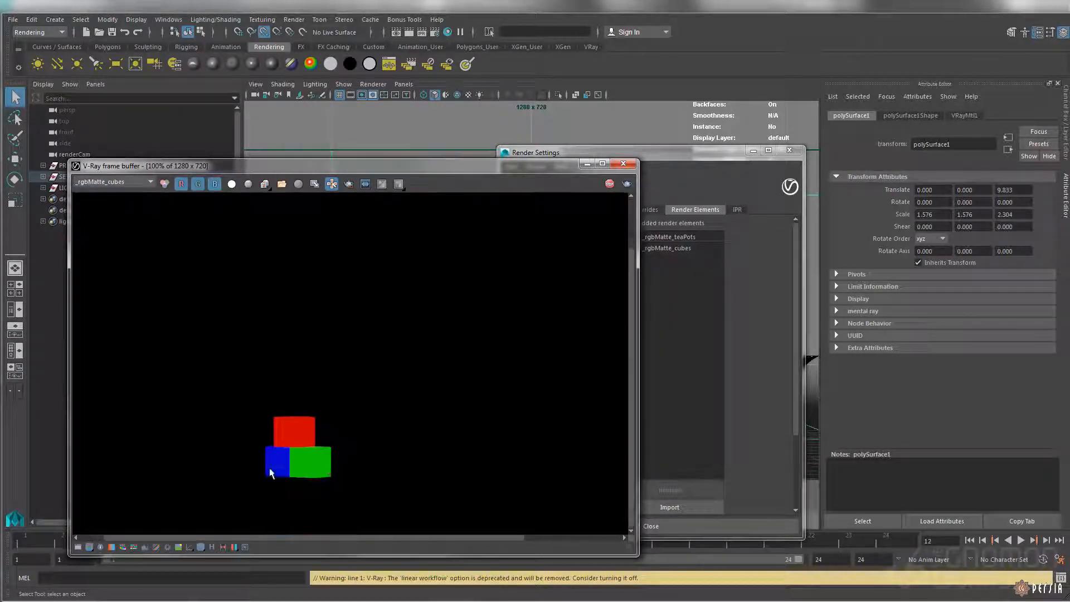
pyautogui.scroll(-2, 309, 437)
pyautogui.scroll(1, 310, 436)
pyautogui.click(142, 183)
pyautogui.click(136, 192)
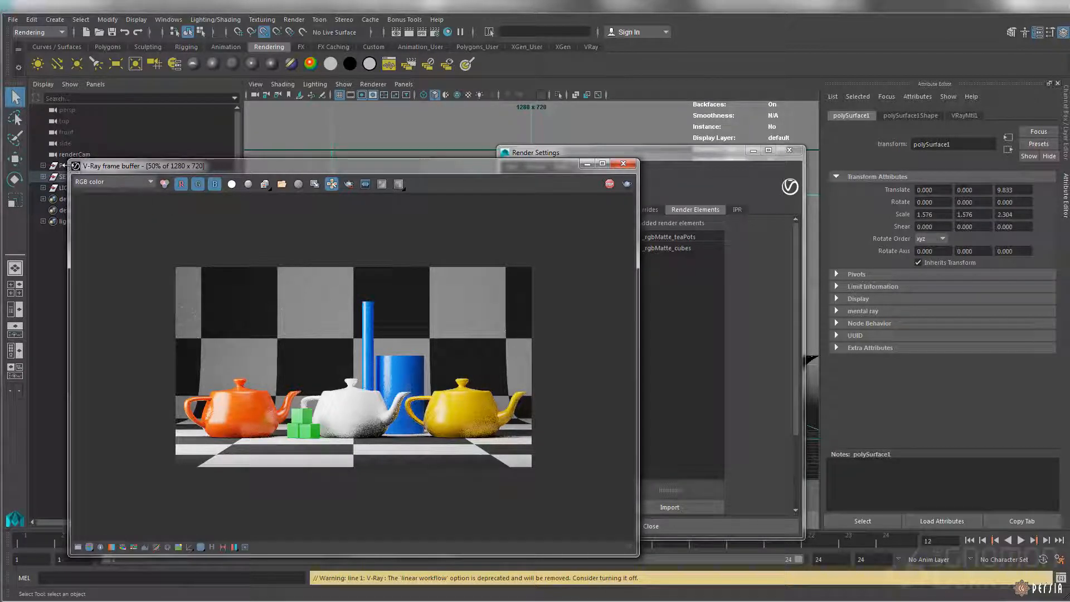
# Shrink the frame buffer and set it aside, and add a third Multi Matte render element named _rgbMatte_set.
pyautogui.moveTo(69, 161); pyautogui.dragTo(214, 272)
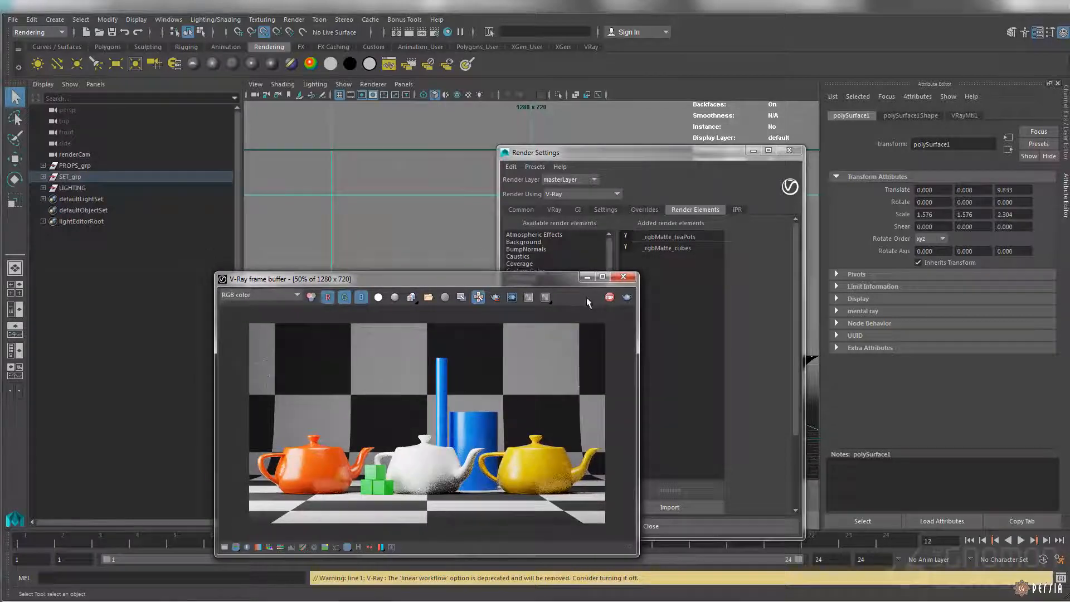
pyautogui.moveTo(467, 279); pyautogui.dragTo(301, 297)
pyautogui.doubleClick(546, 352)
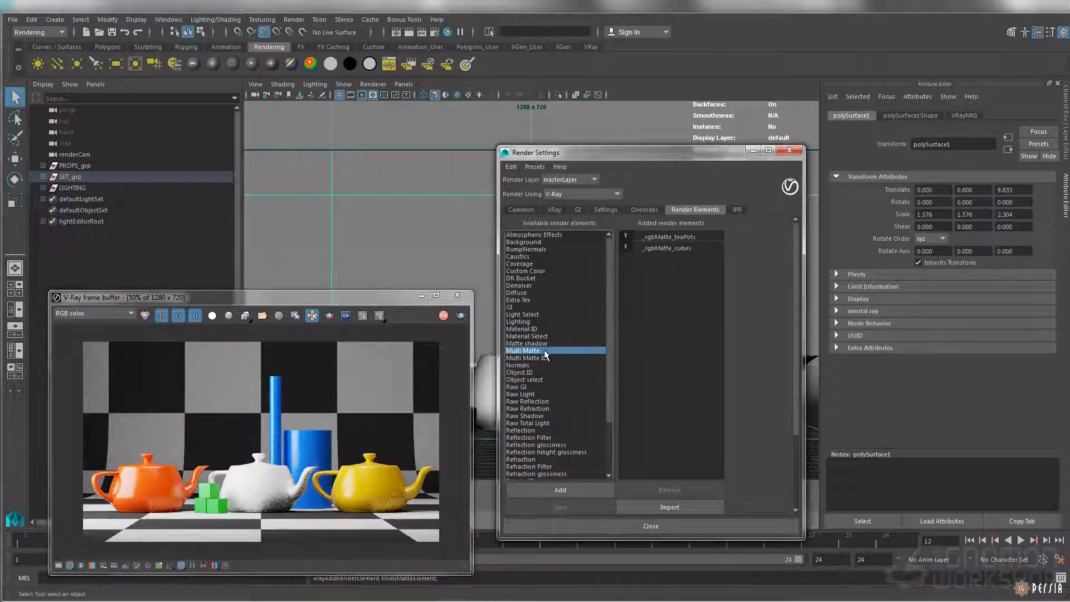
pyautogui.click(576, 490)
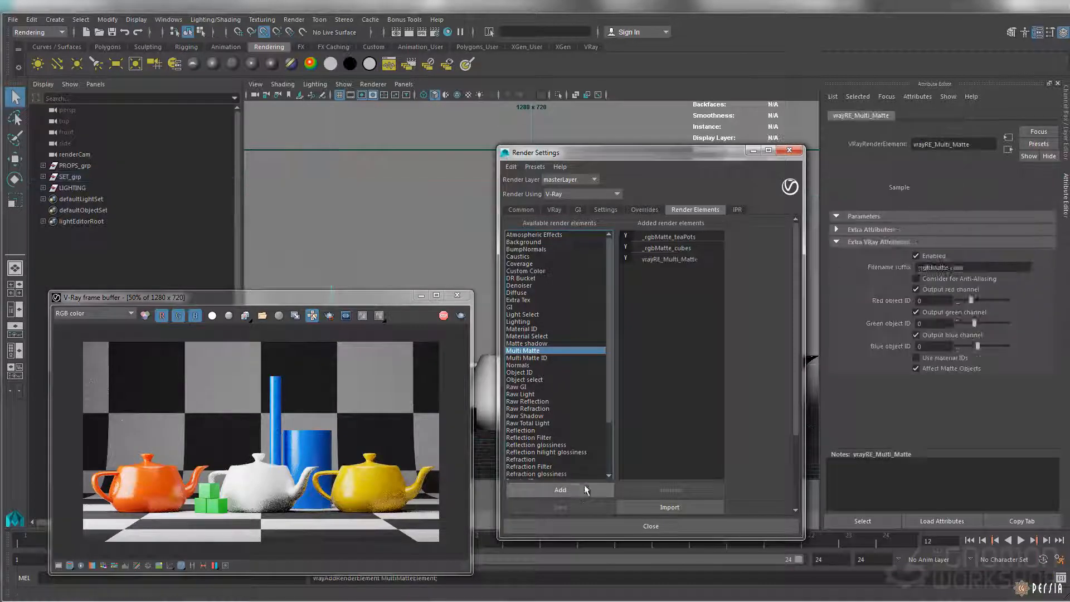
pyautogui.click(686, 260)
pyautogui.tripleClick(979, 143)
pyautogui.press('BackSpace')
pyautogui.write('_rgbMatte_set')
pyautogui.press('Return')
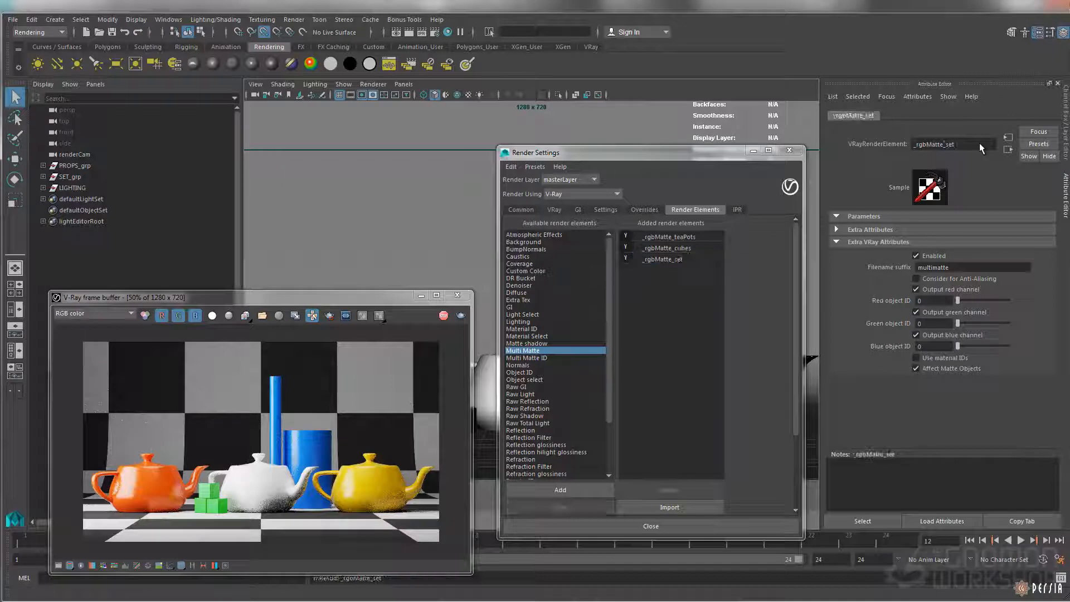
# Set the _rgbMatte_set element's red object ID to 7, green object ID to 8 and blue object ID to 9.
pyautogui.moveTo(728, 152); pyautogui.dragTo(872, 154)
pyautogui.click(624, 300)
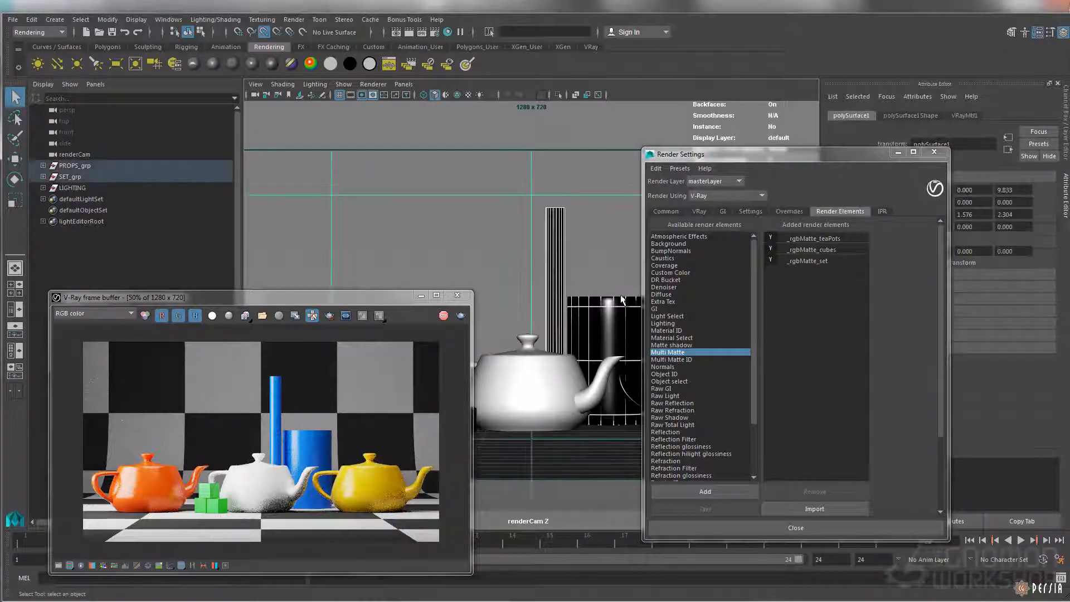
pyautogui.moveTo(705, 155); pyautogui.dragTo(582, 152)
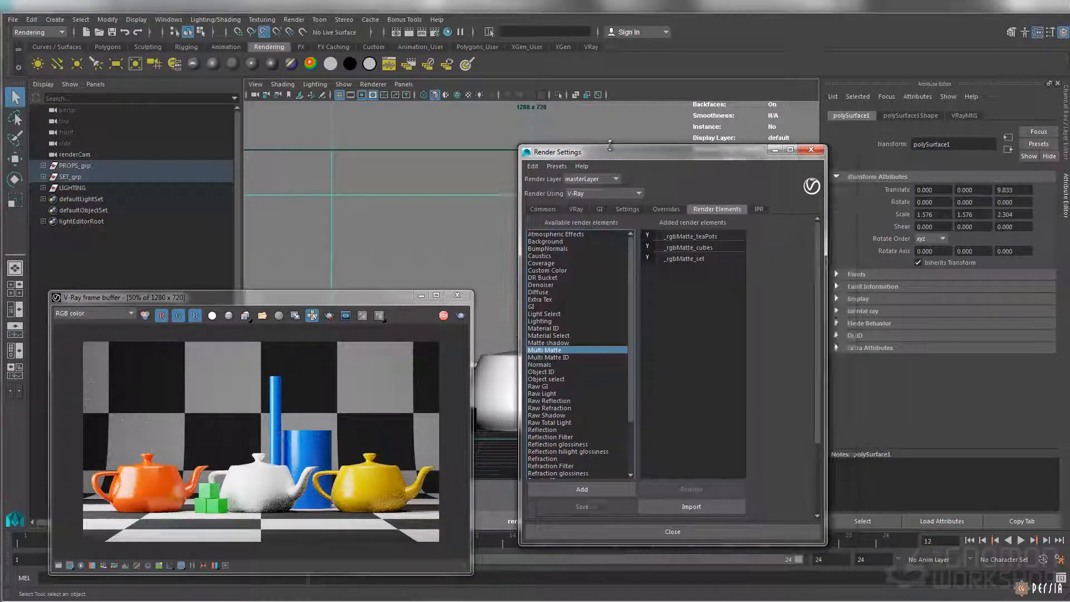
pyautogui.click(690, 260)
pyautogui.moveTo(698, 155); pyautogui.dragTo(668, 155)
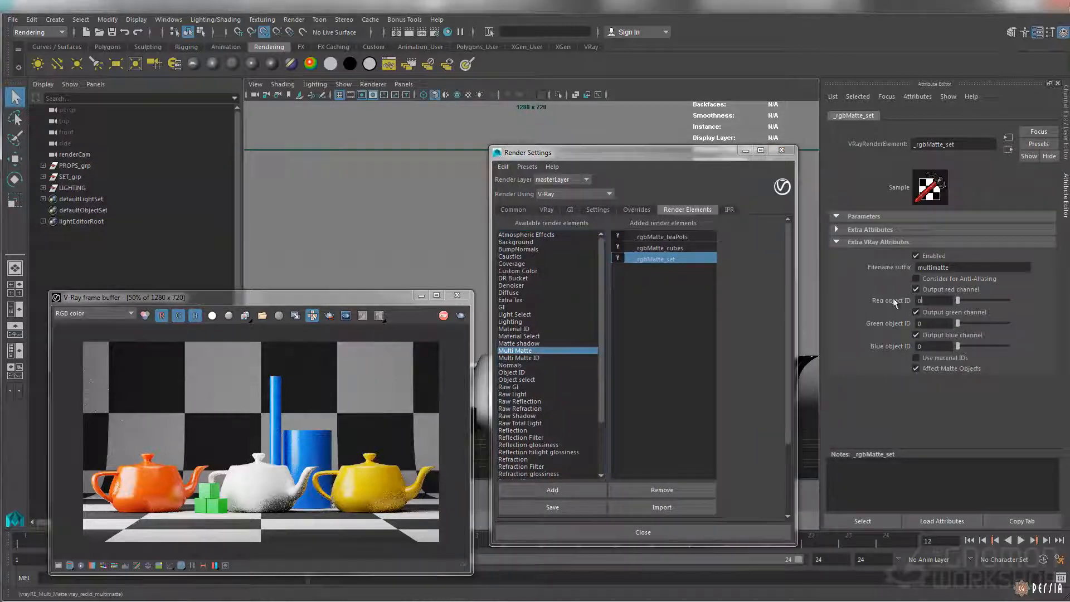
pyautogui.write('7')
pyautogui.press('Tab')
pyautogui.write('8')
pyautogui.press('Tab')
pyautogui.write('9')
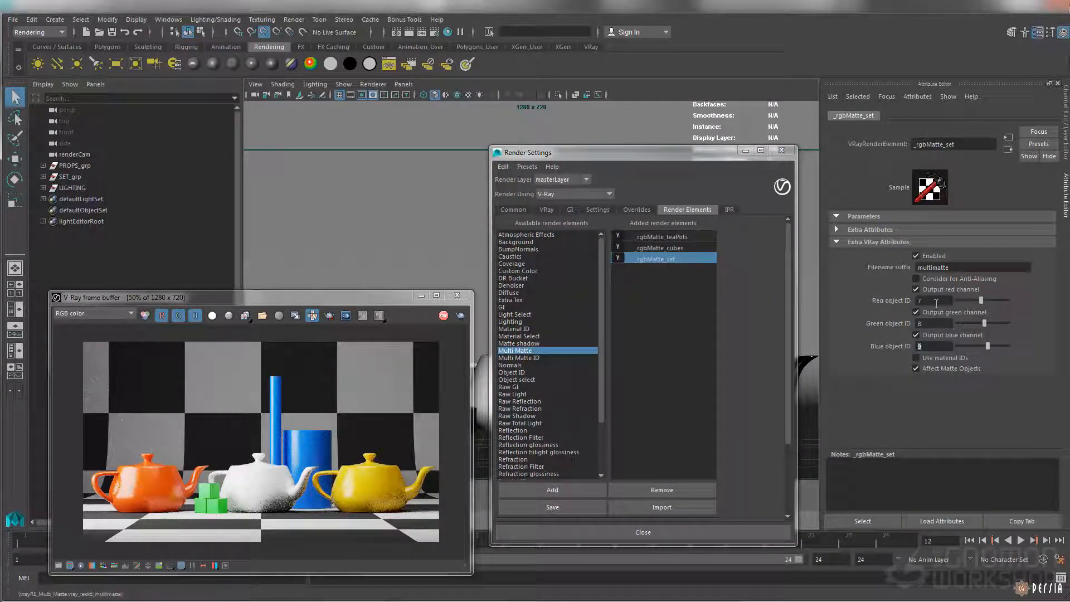
# Select both tubes, pPipe1 and pPipe2, and apply a single V-Ray object properties node to them.
pyautogui.moveTo(534, 152); pyautogui.dragTo(699, 158)
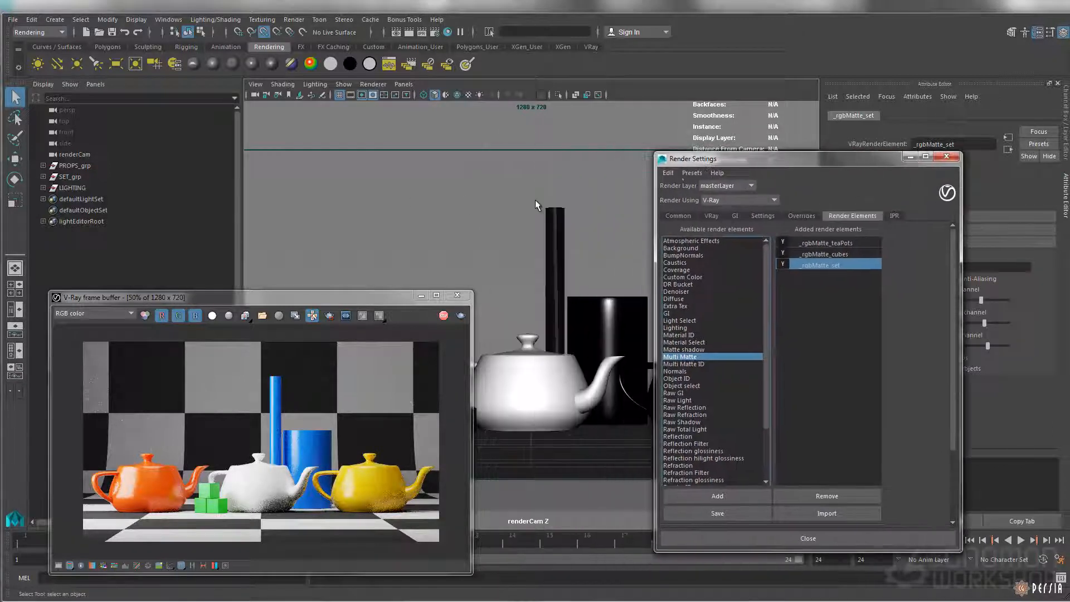
pyautogui.click(561, 253)
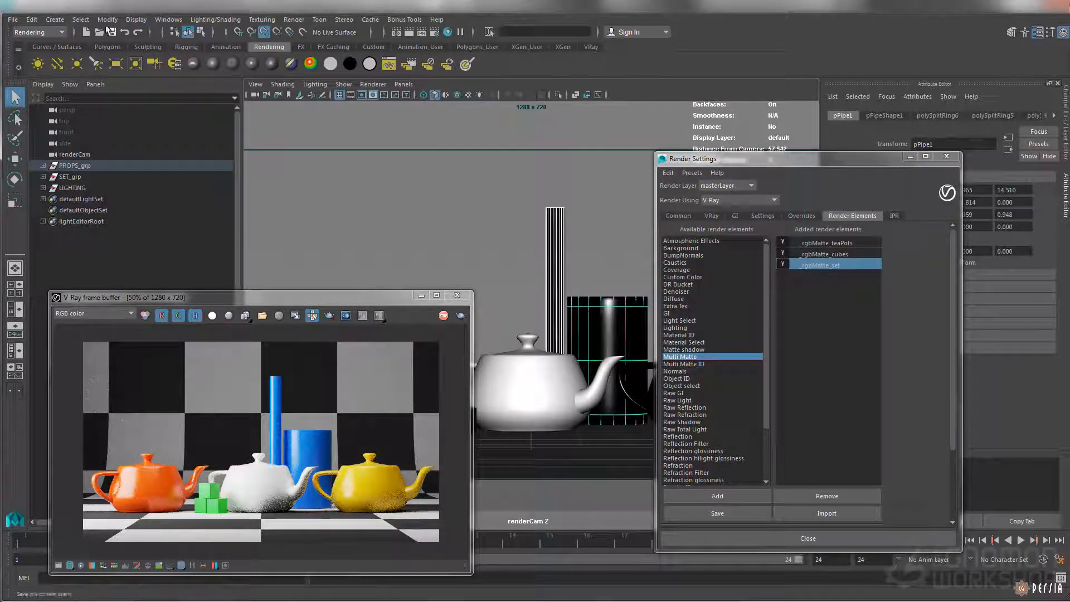
pyautogui.click(53, 20)
pyautogui.moveTo(96, 302)
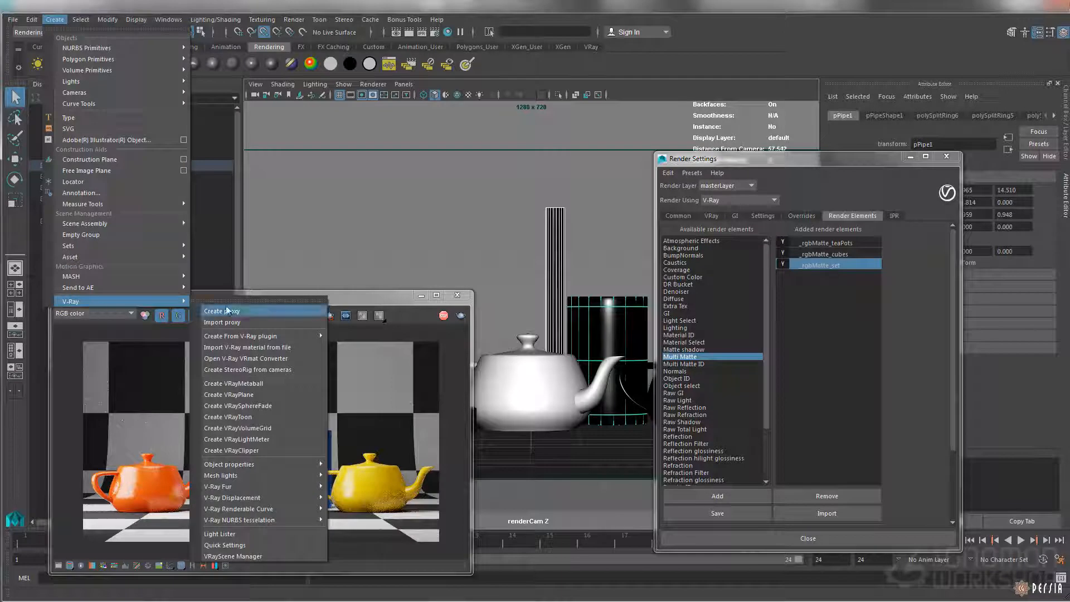
pyautogui.moveTo(236, 463)
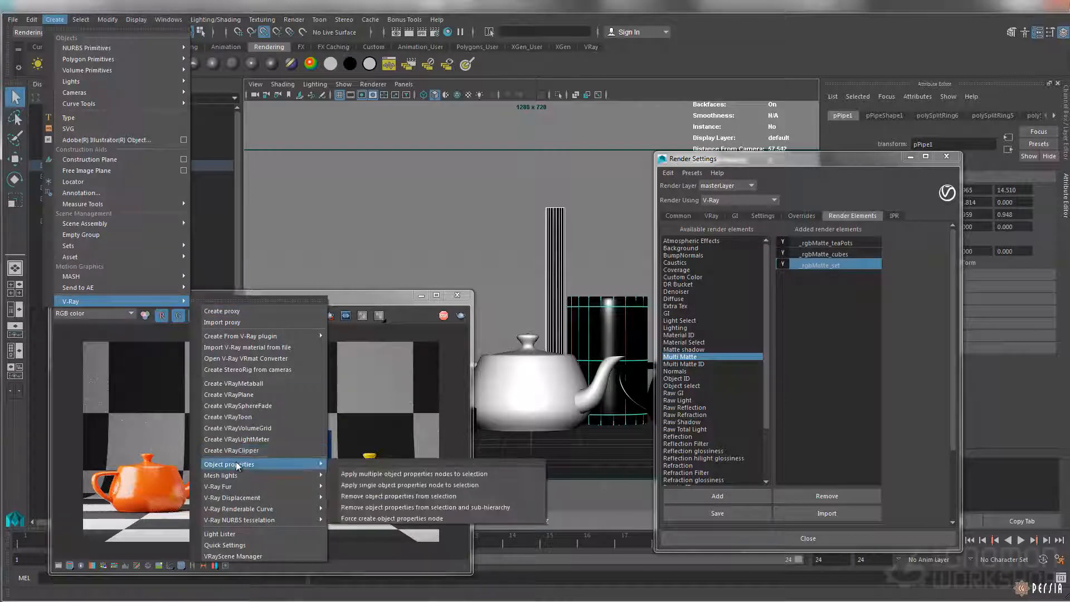
pyautogui.click(417, 486)
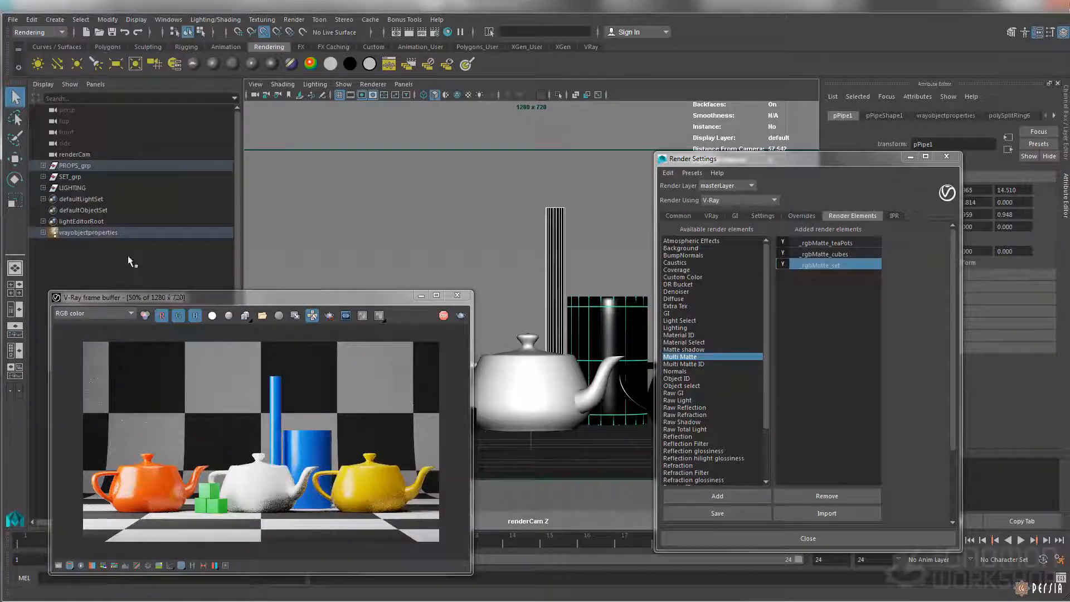
# Expand the tubes' object properties node to check its members and rename it TUBES_vop.
pyautogui.click(42, 233)
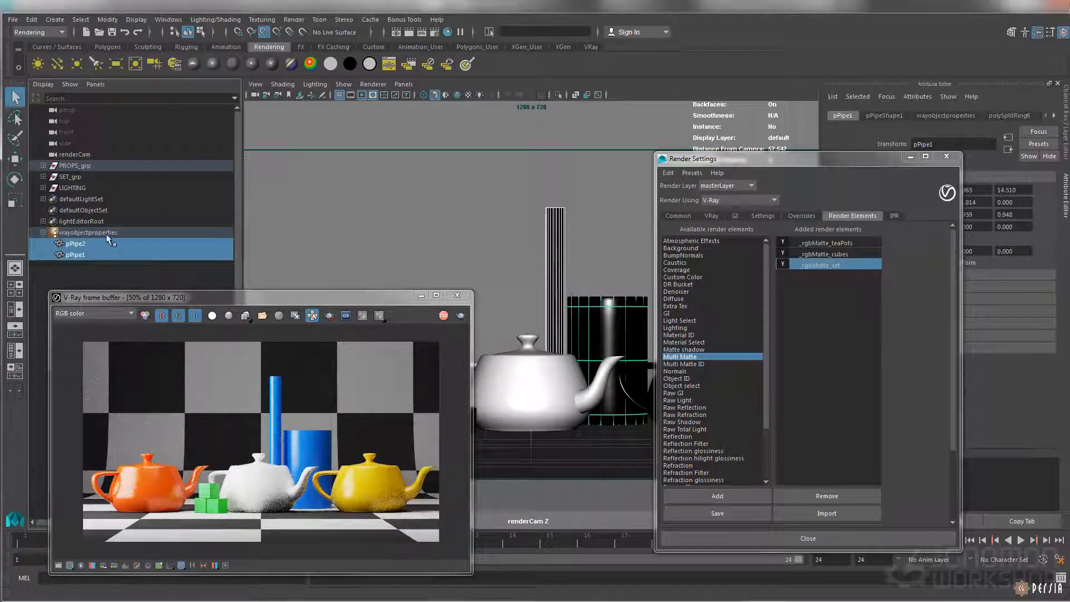
pyautogui.doubleClick(106, 234)
pyautogui.write('T')
pyautogui.press('BackSpace')
pyautogui.press('BackSpace')
pyautogui.write('ES_vop')
pyautogui.press('Return')
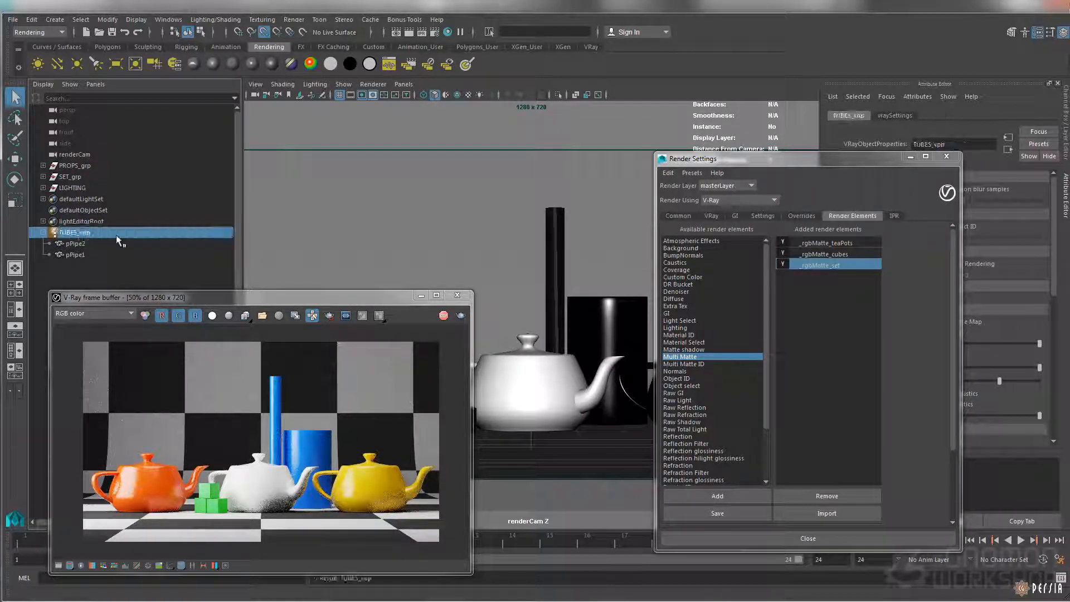
# Enable the object ID override on TUBES_vop and set its Object ID to 7.
pyautogui.click(43, 233)
pyautogui.moveTo(734, 165); pyautogui.dragTo(569, 168)
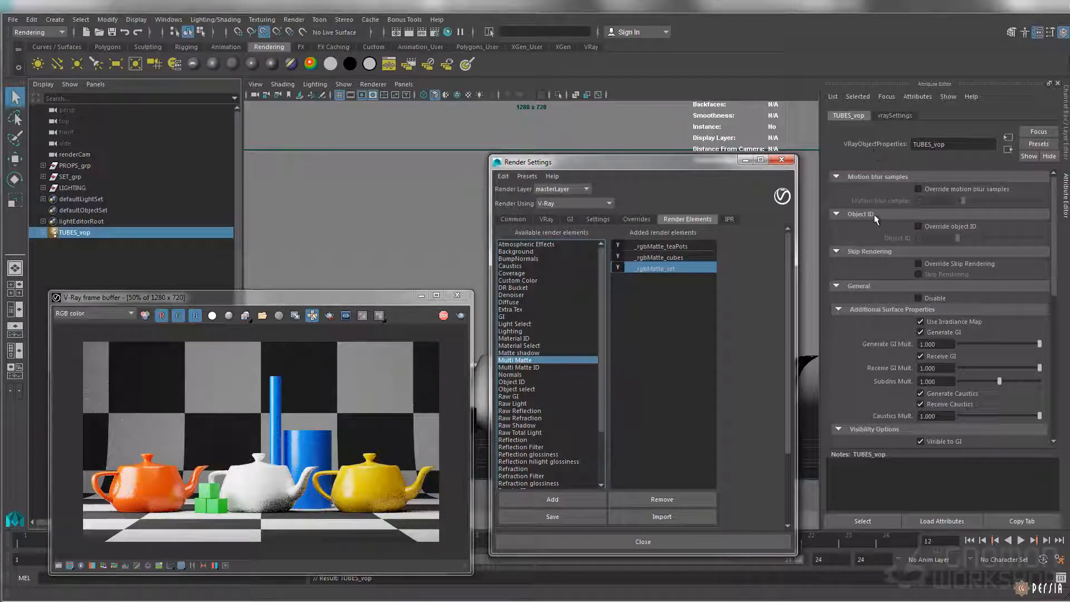
pyautogui.click(918, 226)
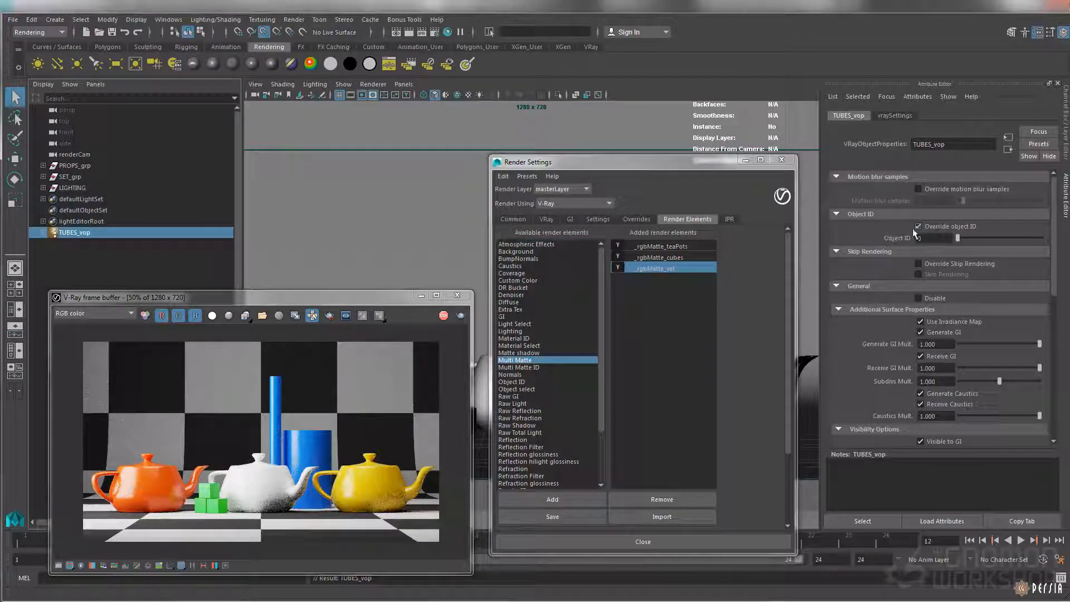
pyautogui.click(930, 238)
pyautogui.write('7')
pyautogui.press('Return')
# Inspect each tube's attributes for its link to TUBES_vop, and reopen the TUBES_vop node.
pyautogui.moveTo(590, 161); pyautogui.dragTo(555, 327)
pyautogui.click(556, 301)
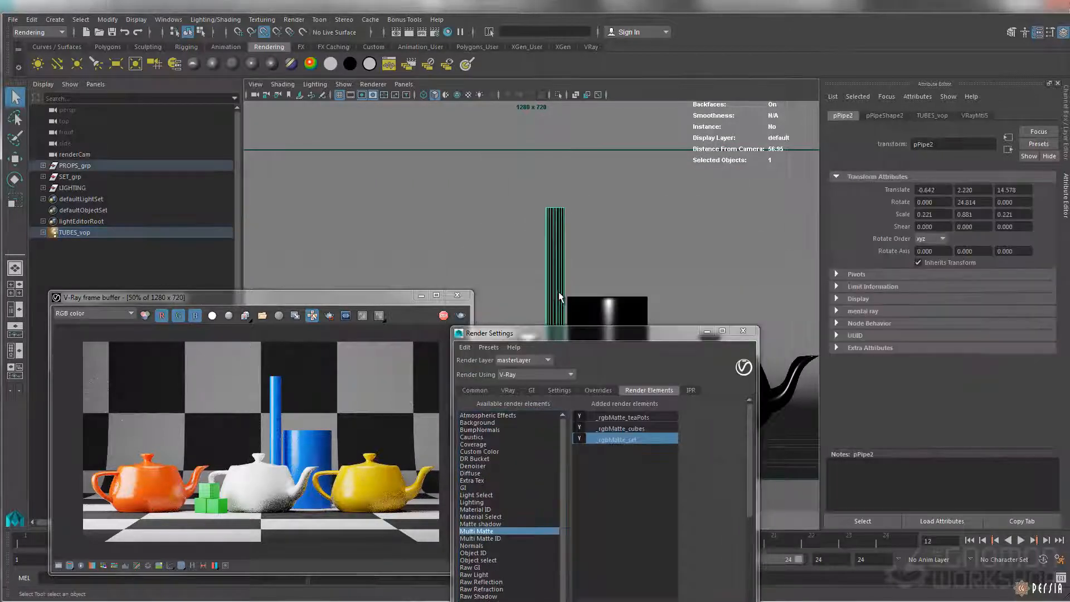
pyautogui.click(608, 309)
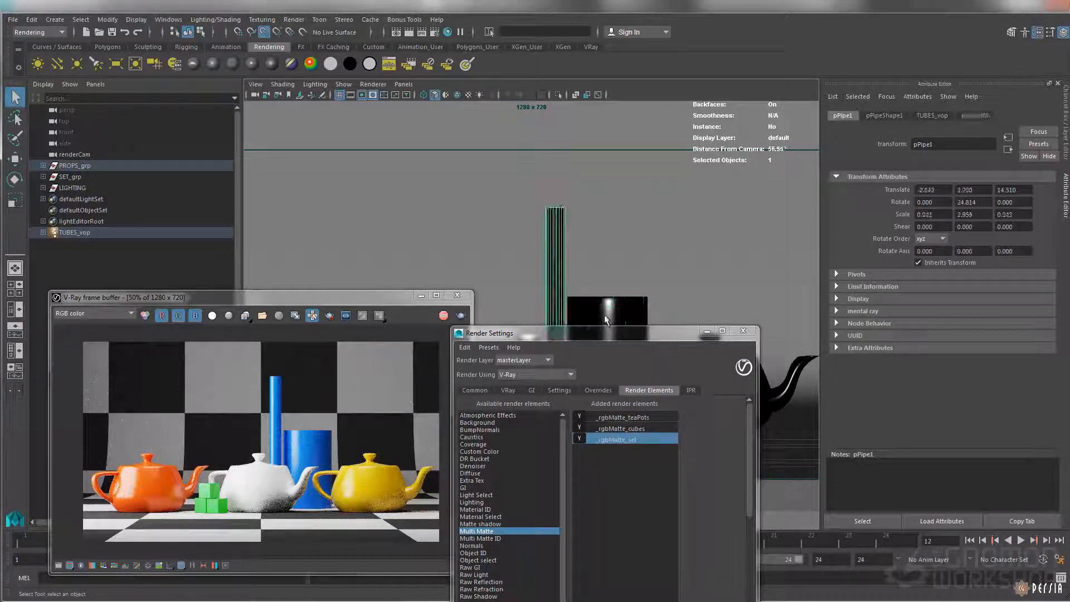
pyautogui.click(558, 315)
pyautogui.click(178, 232)
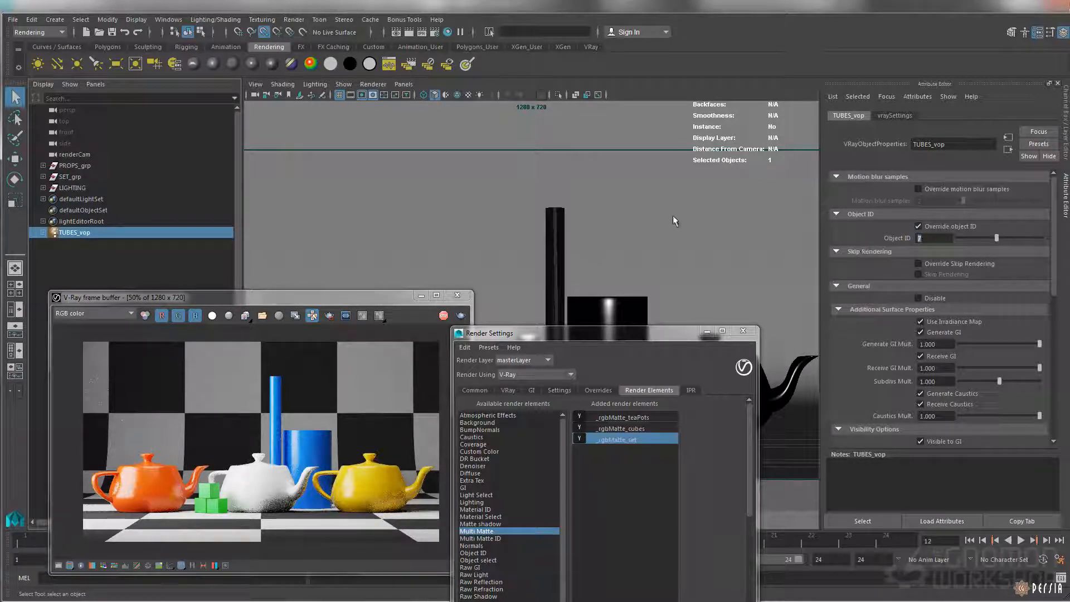
# Apply a single V-Ray object properties node to the checkered backdrop, polySurface1, and name it SET_vop.
pyautogui.click(664, 205)
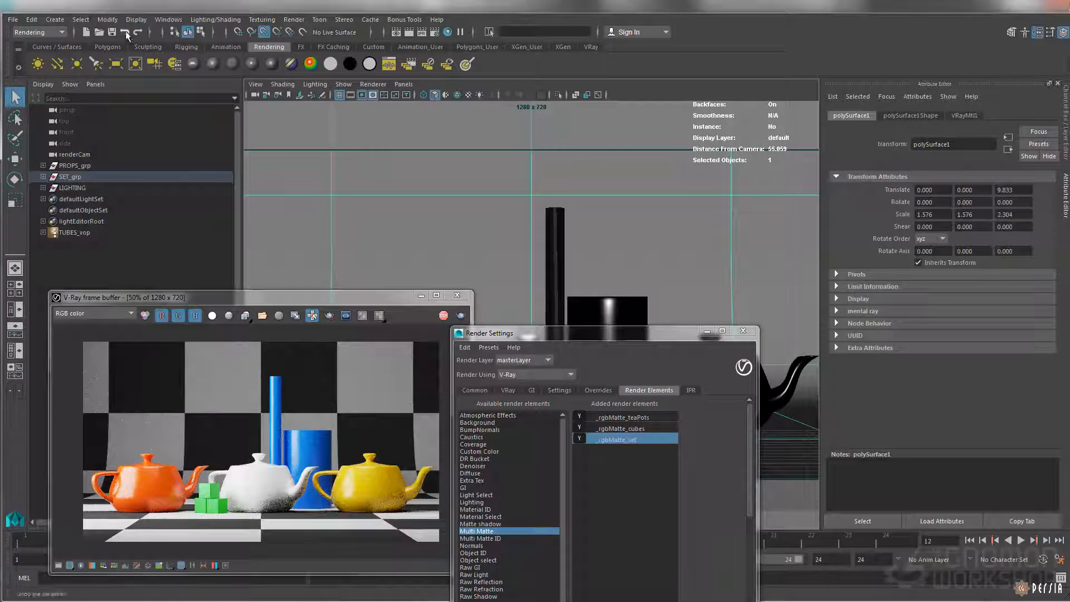
pyautogui.click(55, 19)
pyautogui.moveTo(103, 300)
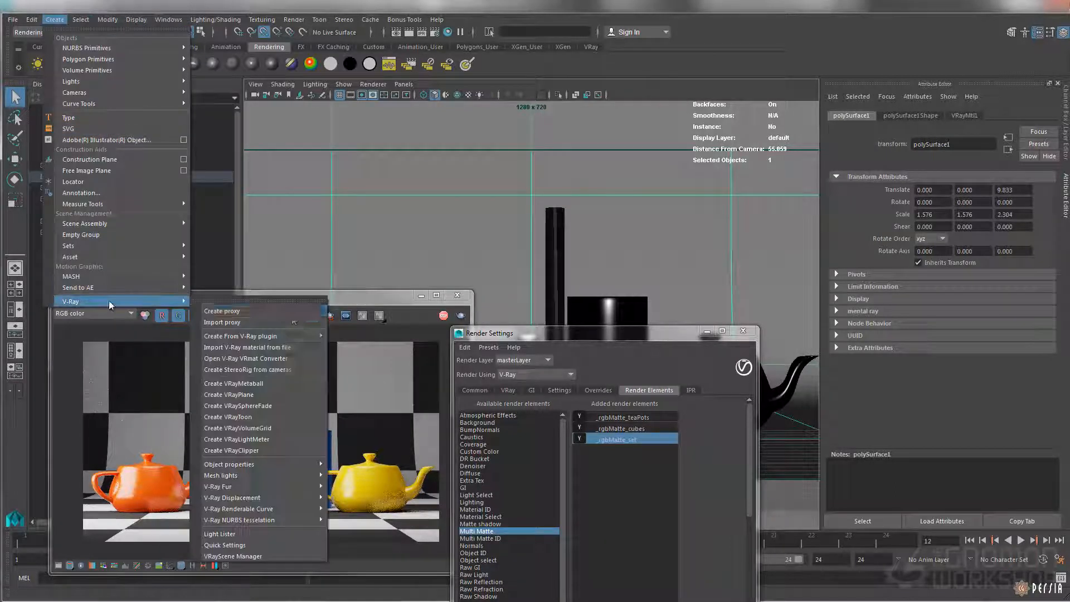
pyautogui.moveTo(263, 468)
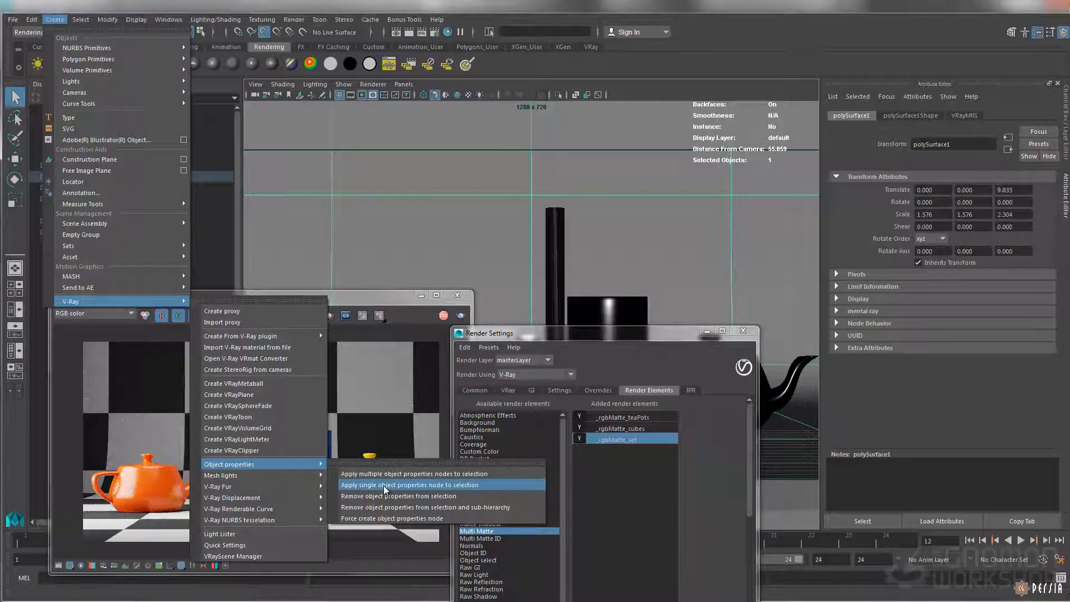
pyautogui.click(384, 485)
pyautogui.doubleClick(111, 245)
pyautogui.write('SET_vop')
pyautogui.press('Return')
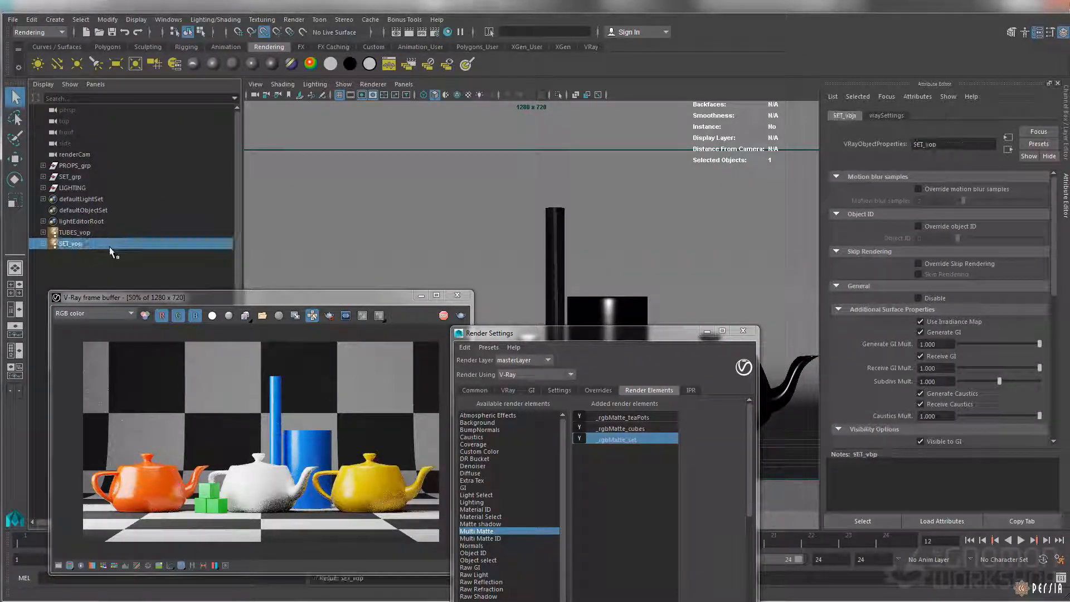
# Enable the object ID override on SET_vop with Object ID 8, and open _rgbMatte_set to check its channel IDs.
pyautogui.click(942, 226)
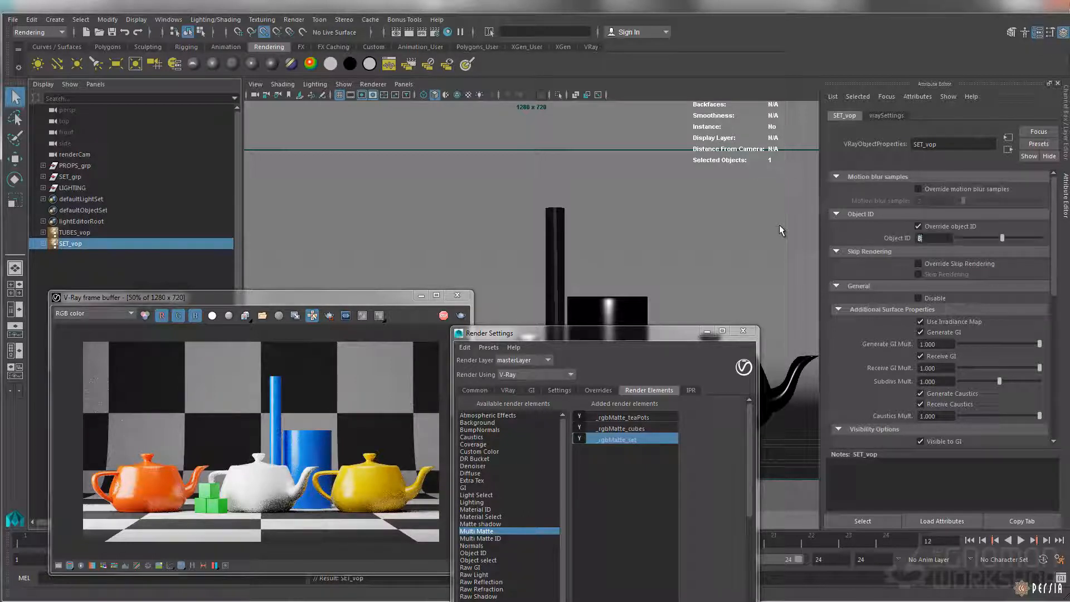
pyautogui.click(632, 440)
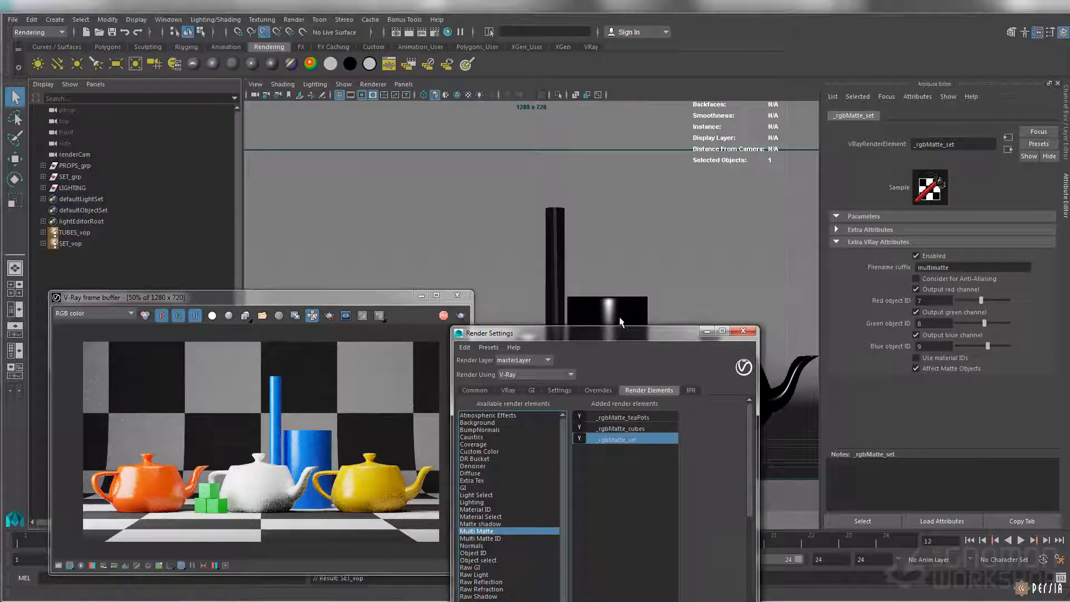
# Render the scene and display the multimatte pass in the V-Ray frame buffer.
pyautogui.moveTo(324, 301); pyautogui.dragTo(315, 294)
pyautogui.click(550, 280)
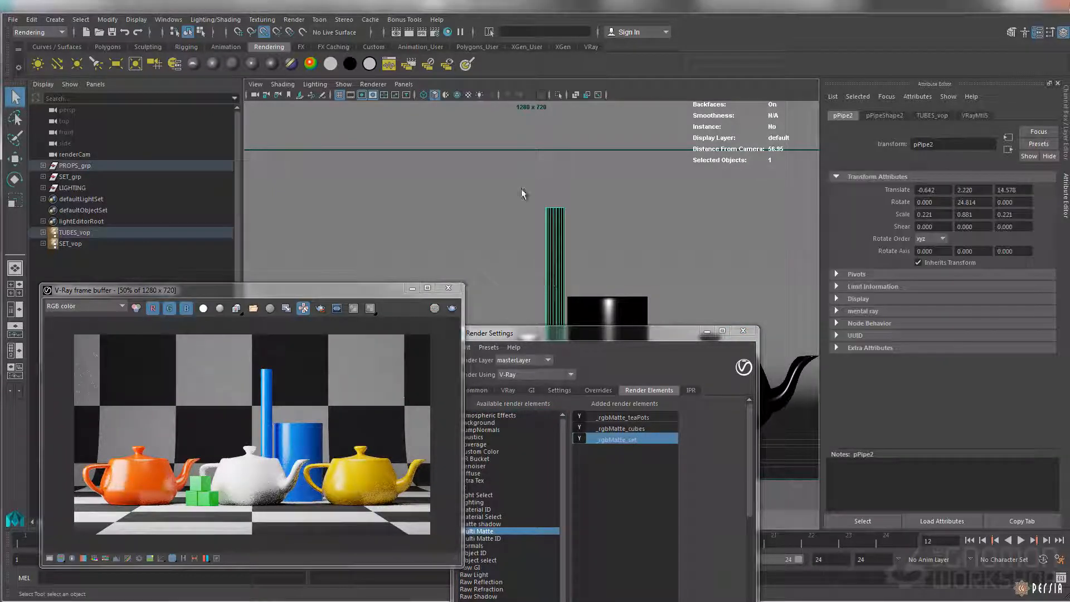
pyautogui.click(397, 32)
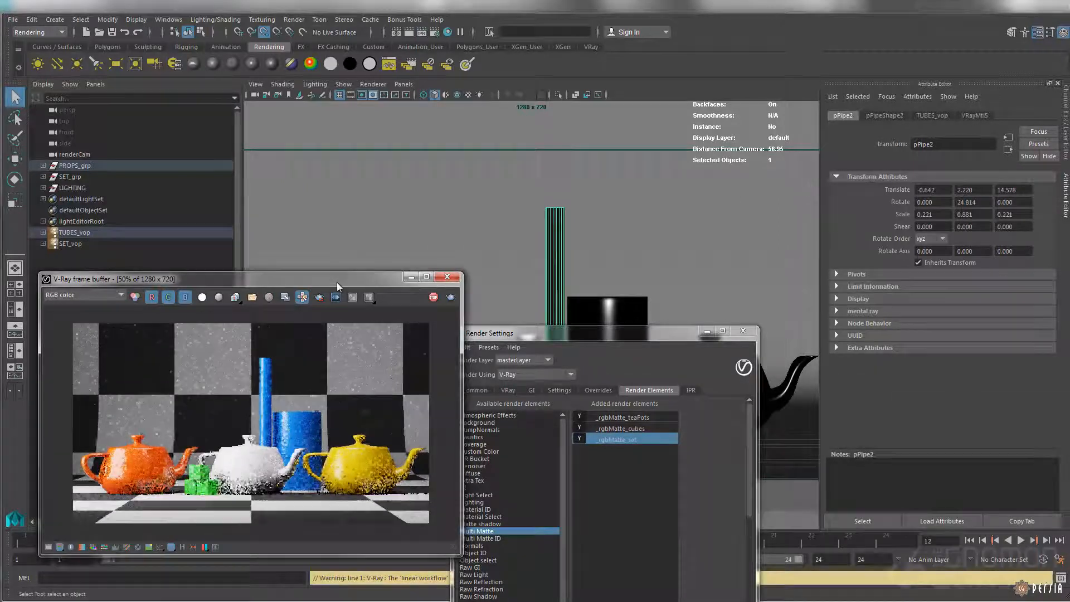
pyautogui.click(105, 299)
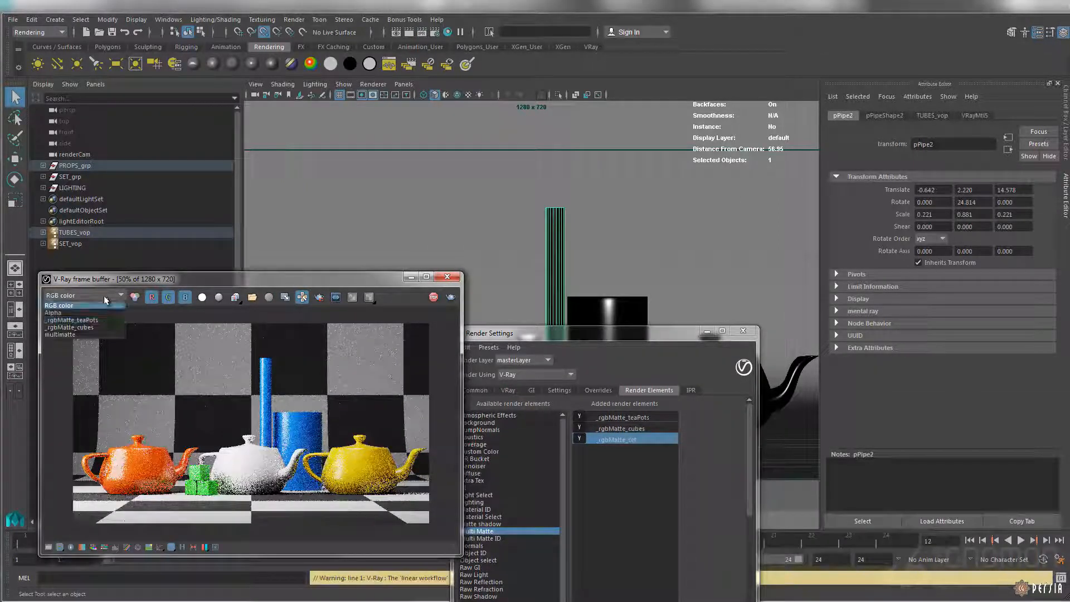
pyautogui.click(80, 335)
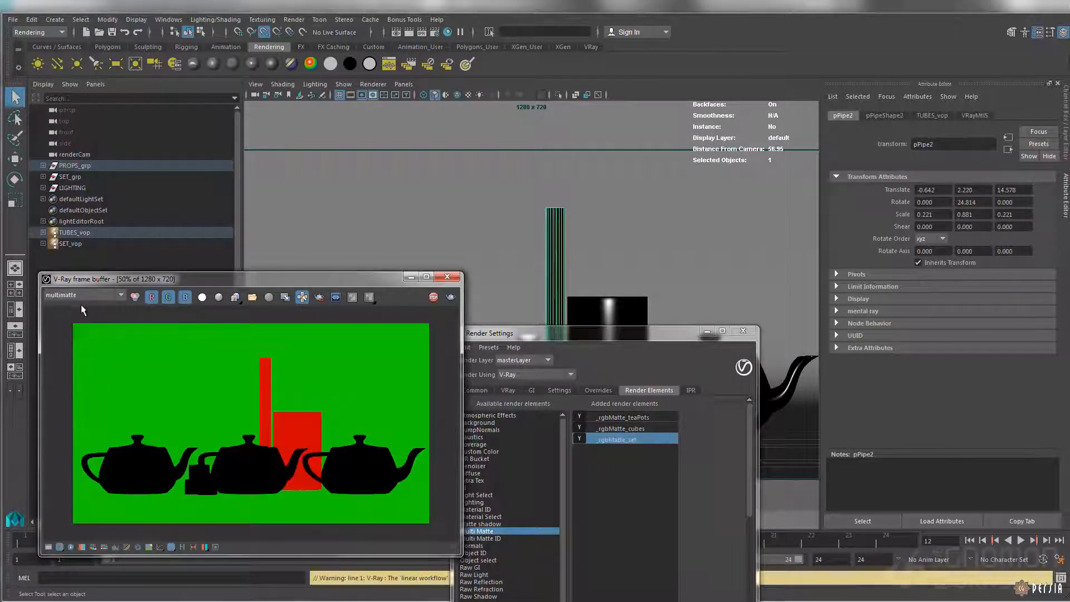
# Set the filename suffix of the _rgbMatte_set render element to its own name, _rgbMatte_set.
pyautogui.click(633, 439)
pyautogui.moveTo(949, 268); pyautogui.dragTo(899, 267)
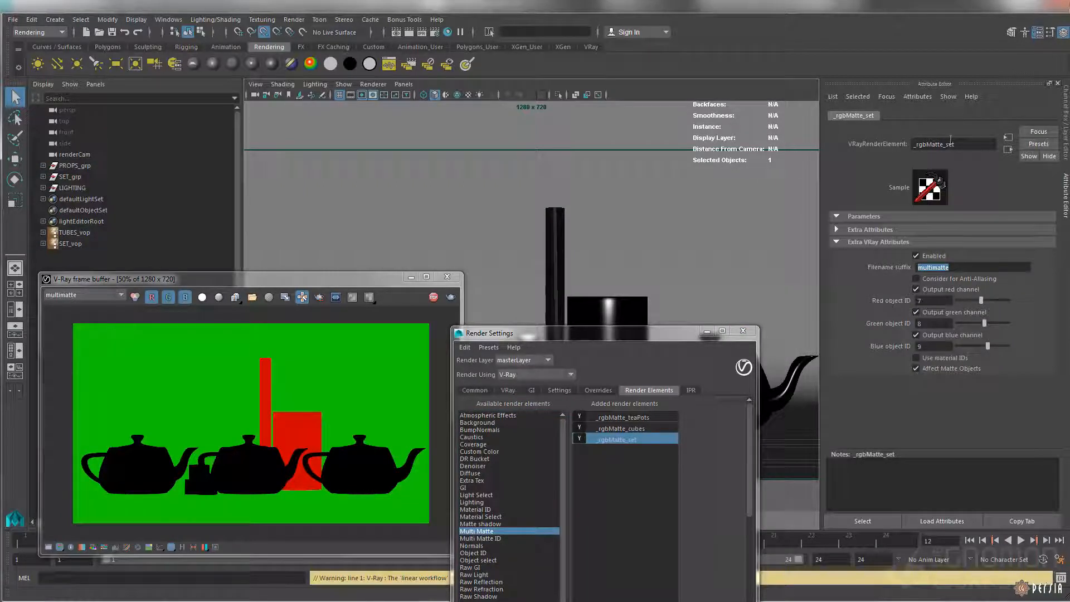
pyautogui.doubleClick(941, 145)
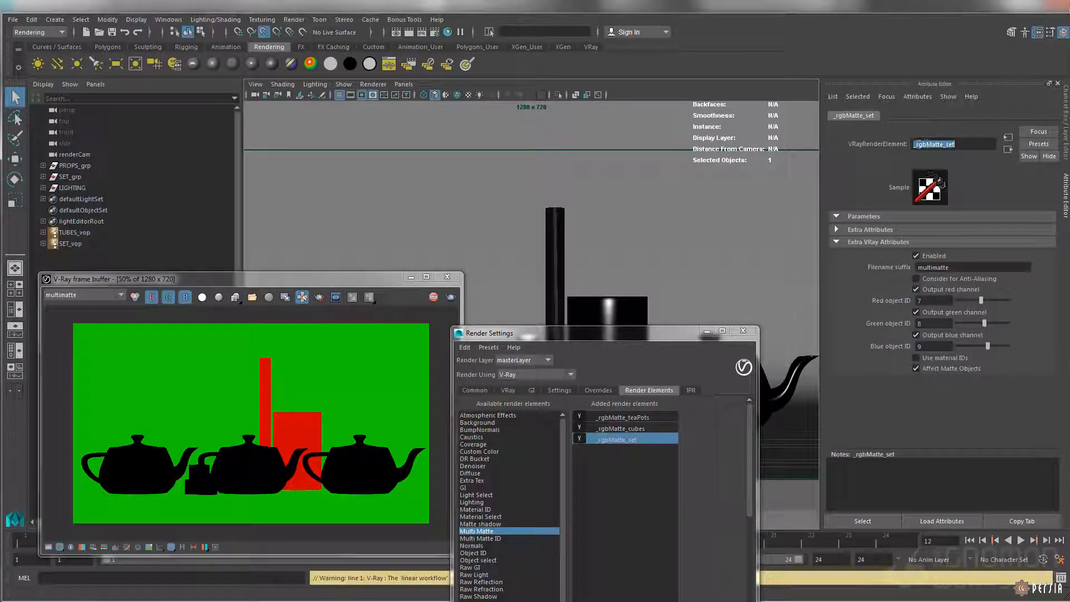
pyautogui.hotkey('ctrl', 'c')
pyautogui.moveTo(955, 268); pyautogui.dragTo(909, 269)
pyautogui.hotkey('ctrl', 'v')
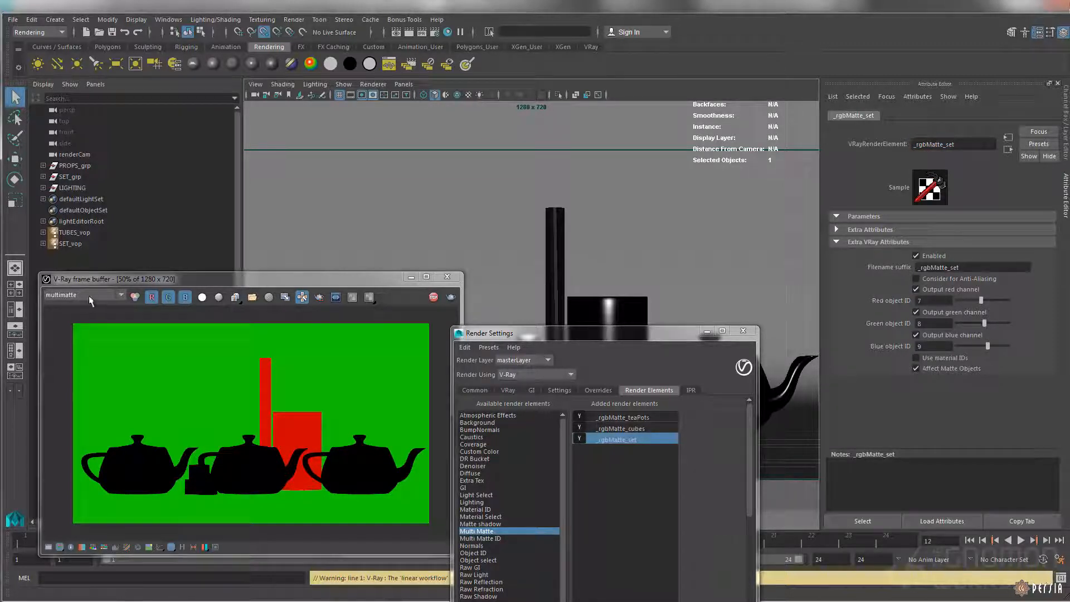
# Return the frame buffer to RGB color, render the scene again and display the _rgbMatte_set pass.
pyautogui.click(430, 307)
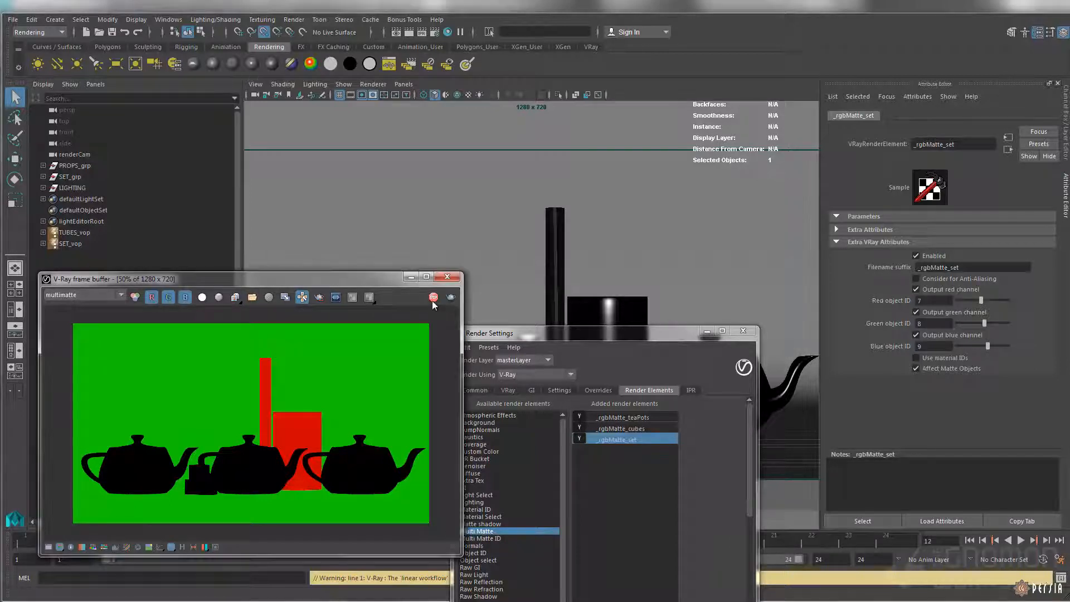
pyautogui.click(76, 296)
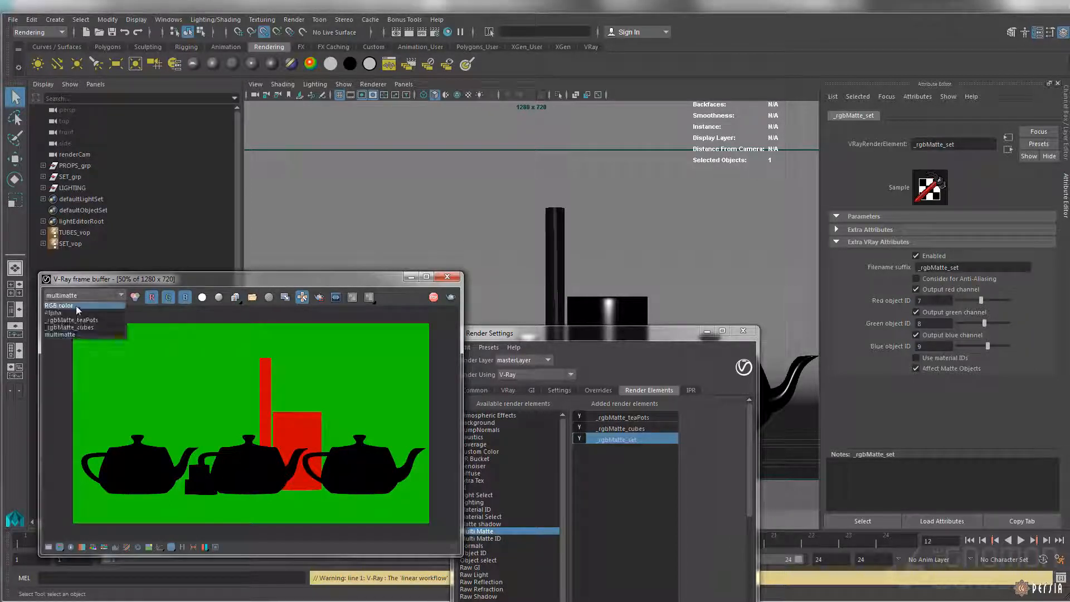
pyautogui.click(86, 305)
pyautogui.click(413, 234)
pyautogui.click(425, 36)
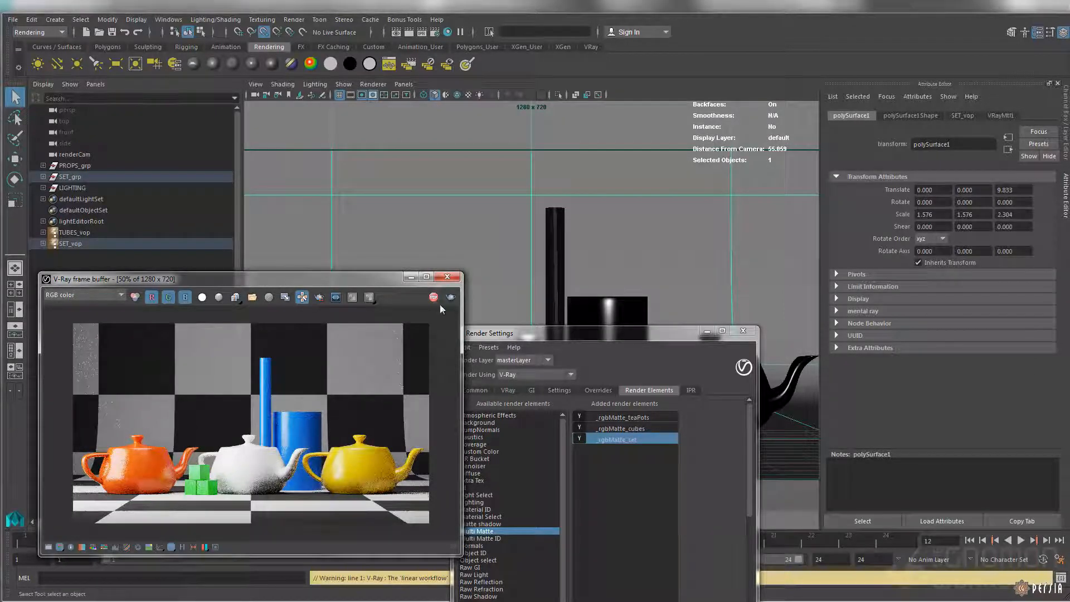
pyautogui.click(92, 296)
pyautogui.click(96, 335)
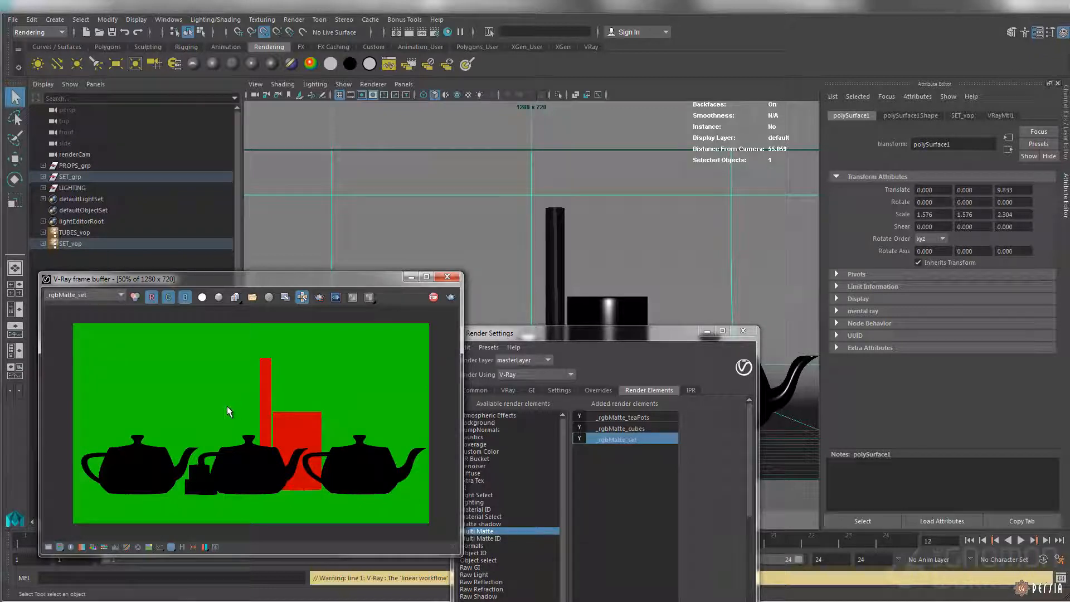
# View the _rgbMatte_cubes and _rgbMatte_teaPots passes in the frame buffer.
pyautogui.click(112, 298)
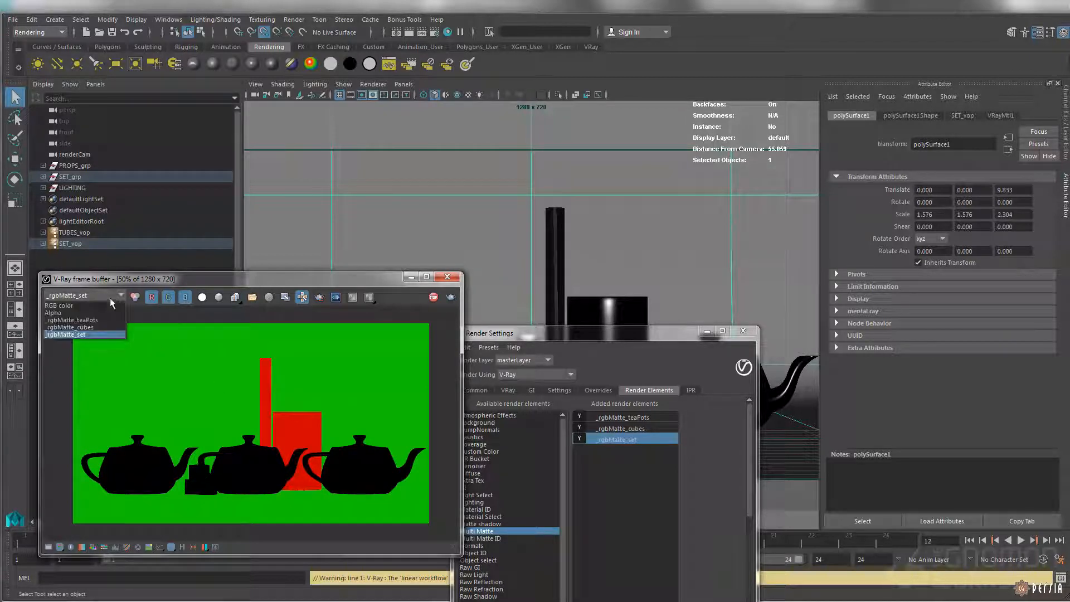
pyautogui.click(103, 328)
pyautogui.click(112, 297)
pyautogui.click(112, 320)
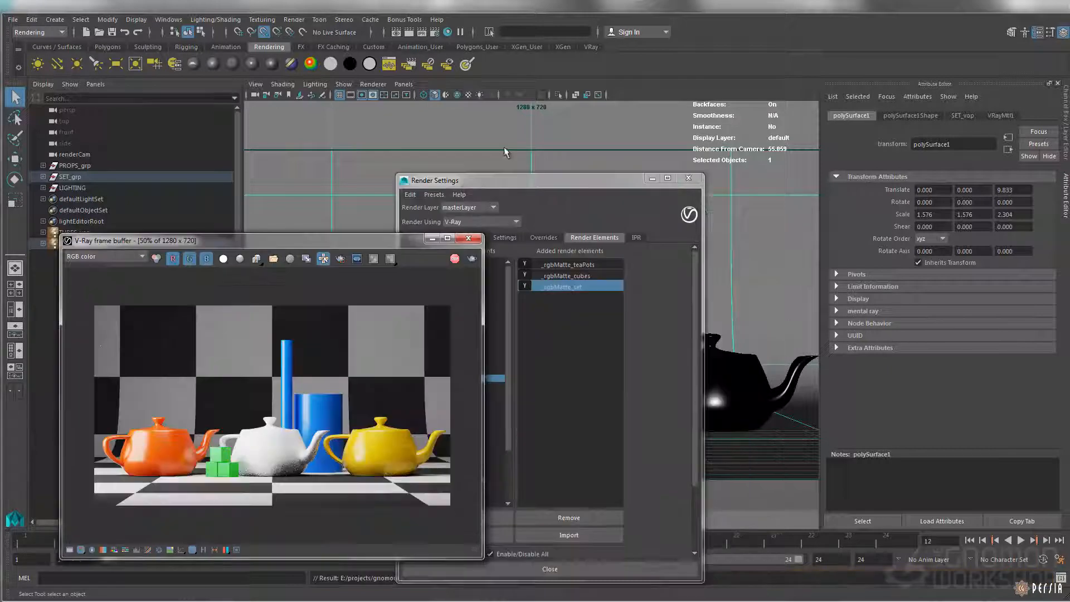
# Import the render elements from bty_multiplicationDivide_v001.mb in the _renderElements folder.
pyautogui.moveTo(490, 182); pyautogui.dragTo(521, 181)
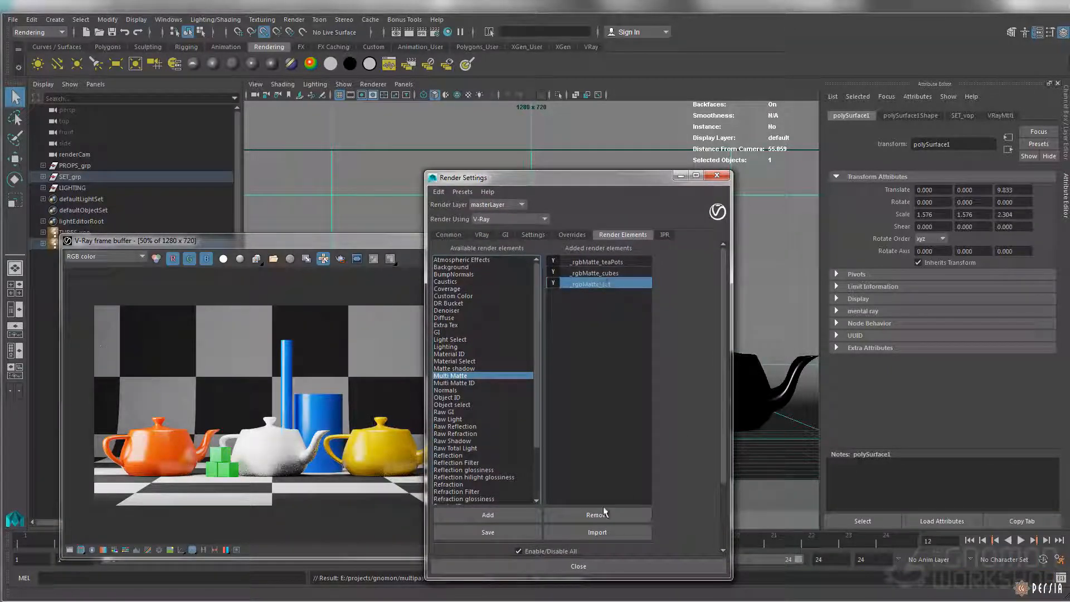
pyautogui.click(597, 533)
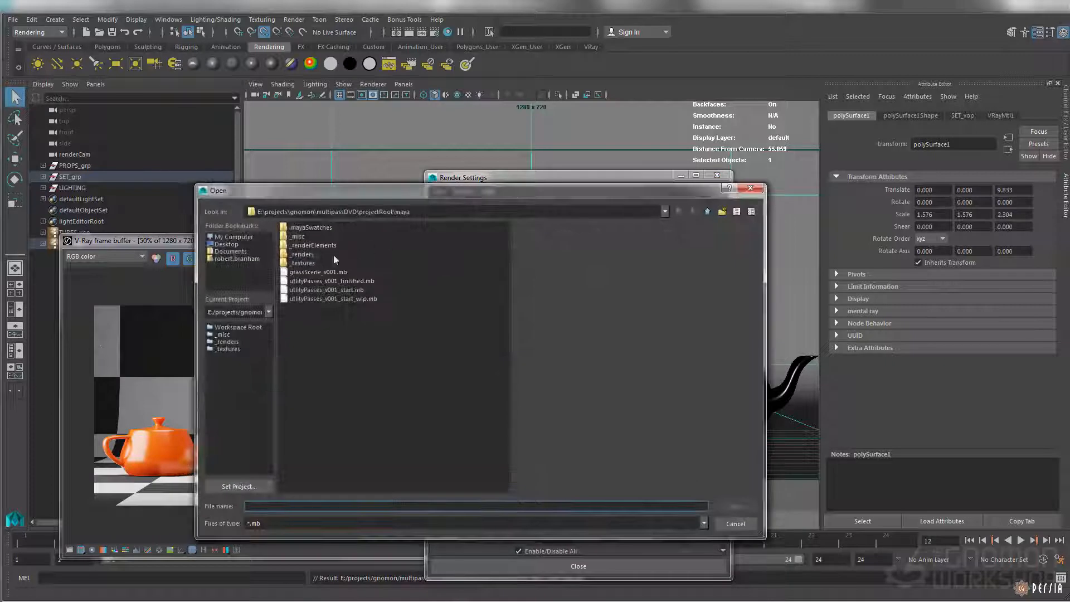
pyautogui.doubleClick(314, 246)
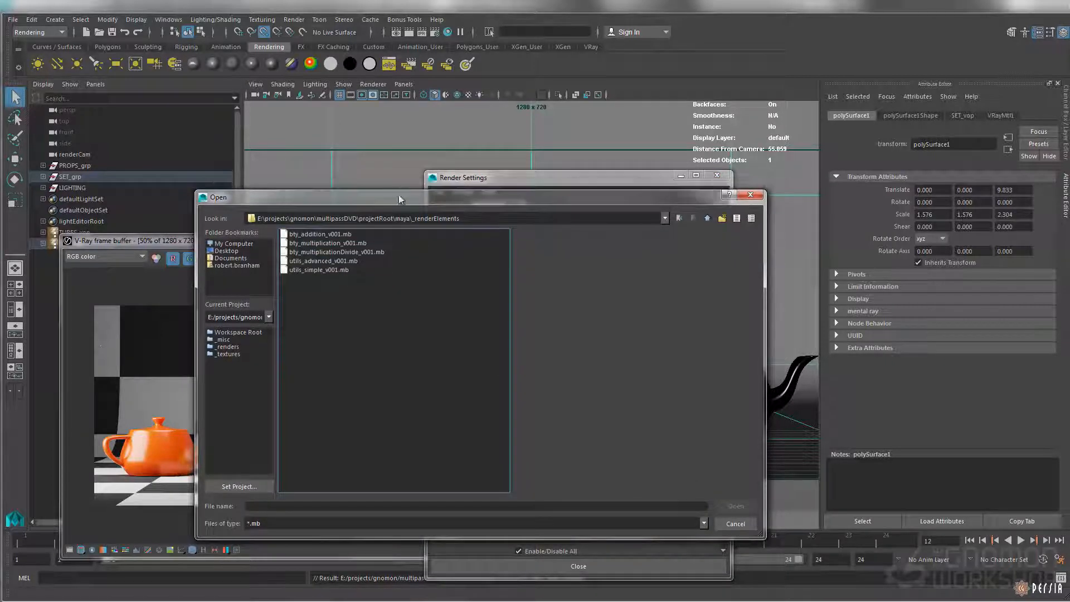
pyautogui.moveTo(347, 191); pyautogui.dragTo(366, 198)
pyautogui.click(339, 247)
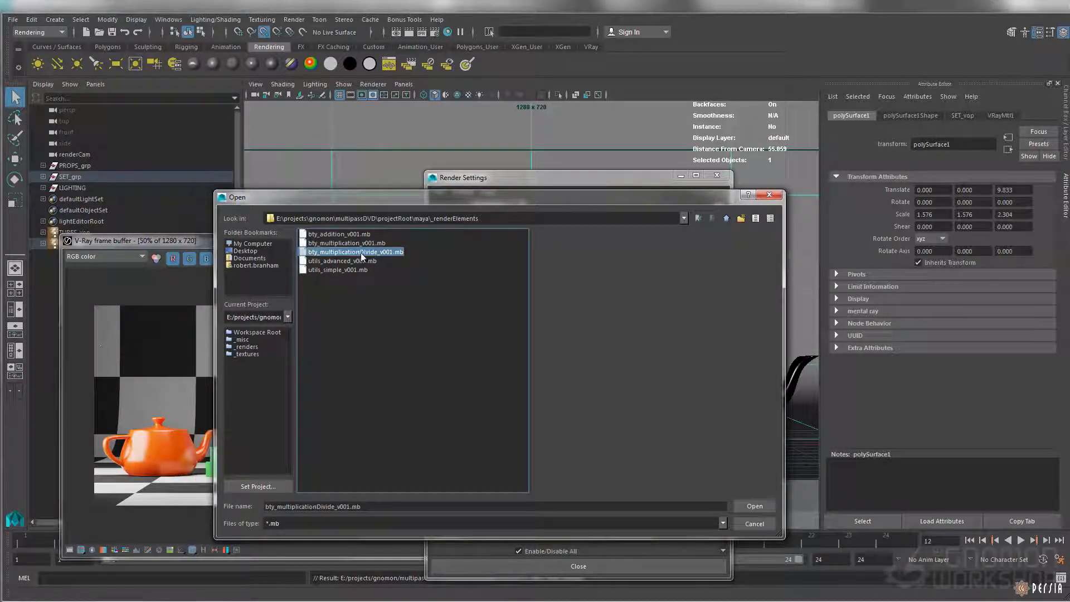
pyautogui.click(756, 506)
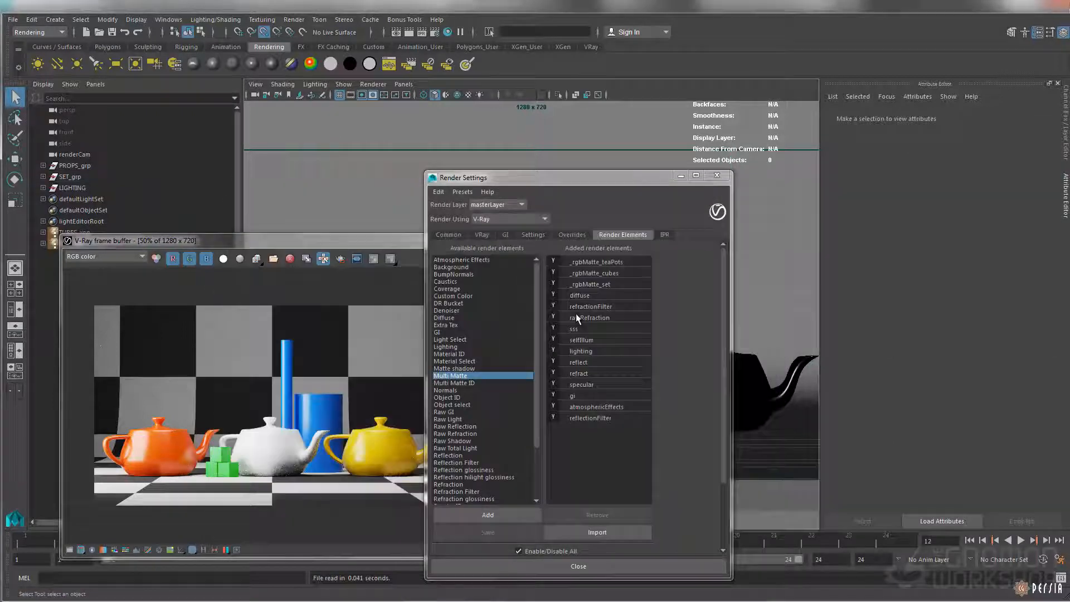
pyautogui.moveTo(366, 238); pyautogui.dragTo(376, 248)
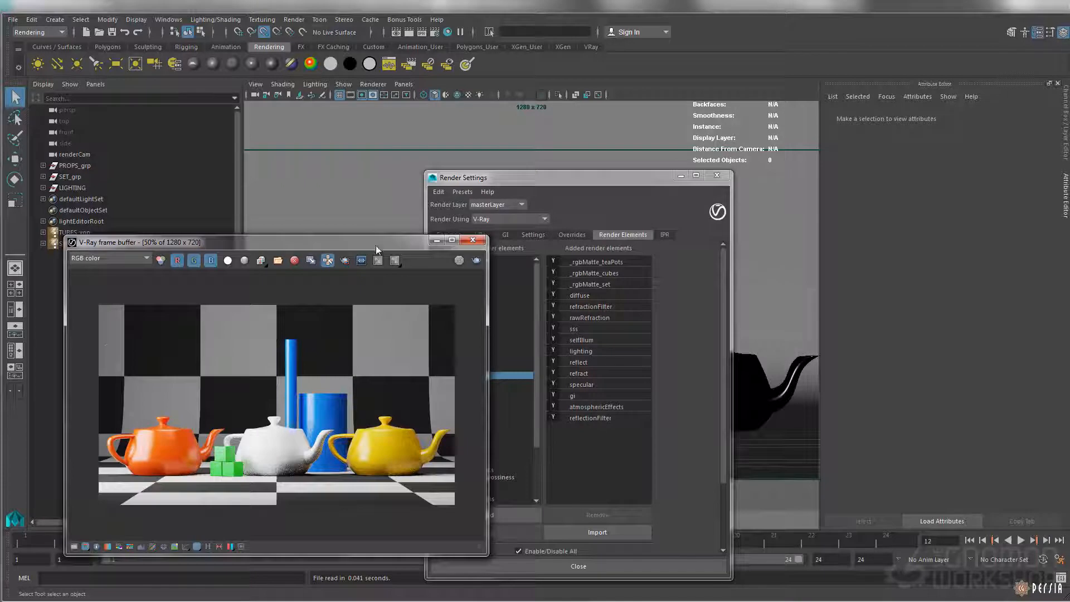
pyautogui.click(262, 262)
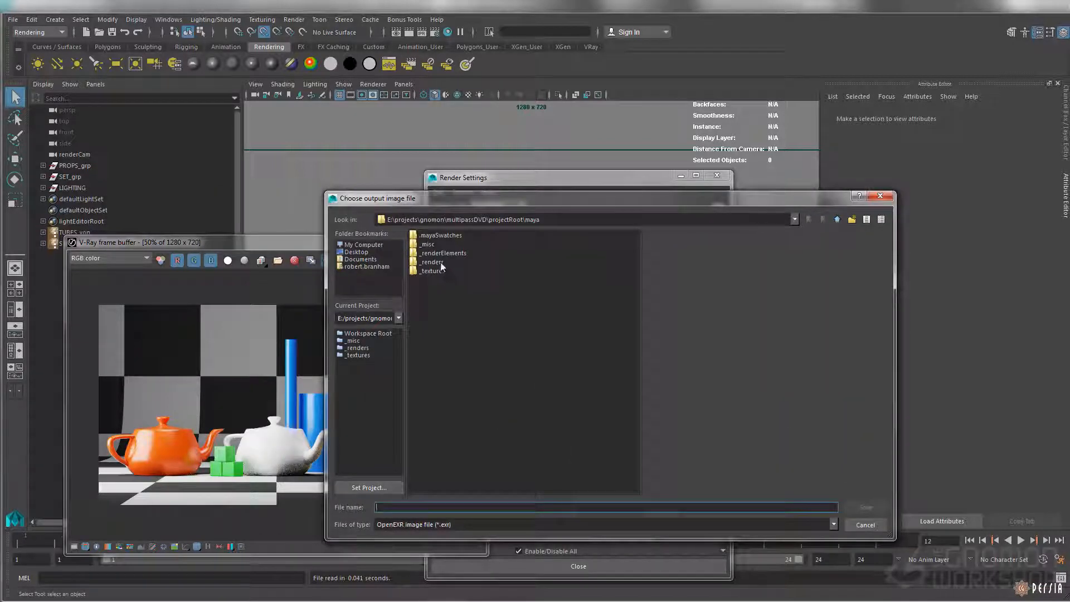
pyautogui.doubleClick(443, 263)
pyautogui.click(449, 307)
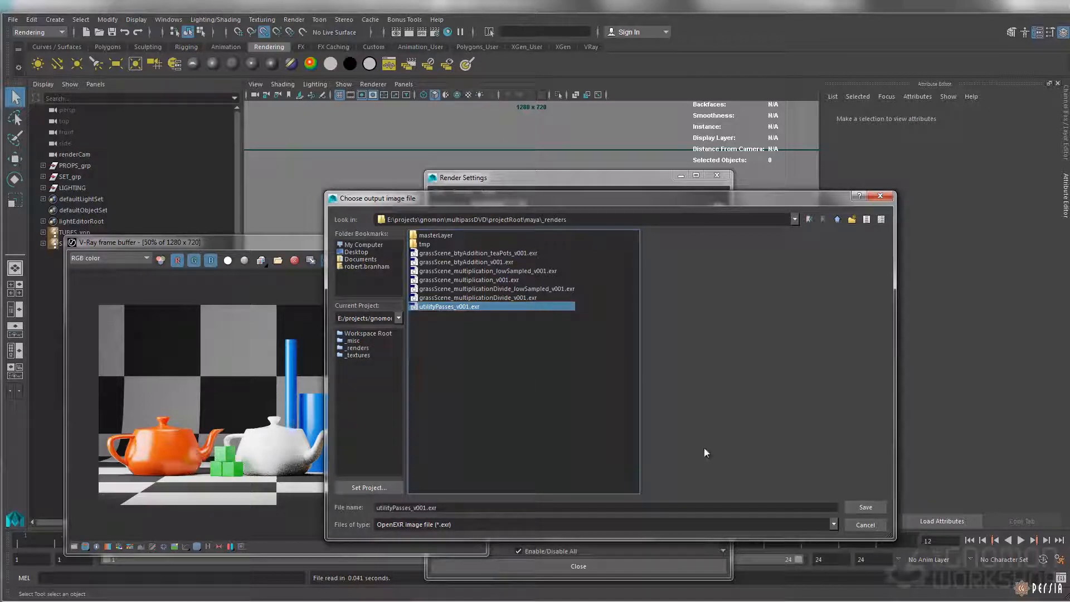
pyautogui.click(868, 526)
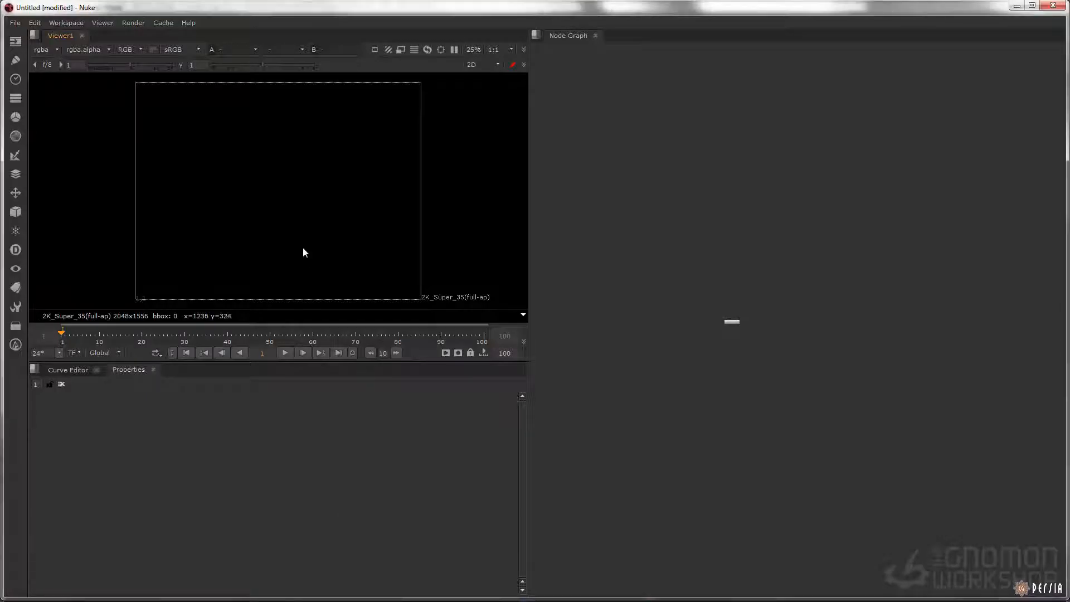
# Switch to Nuke and open the comp script 5_multiMattes_start.nk.
pyautogui.click(15, 23)
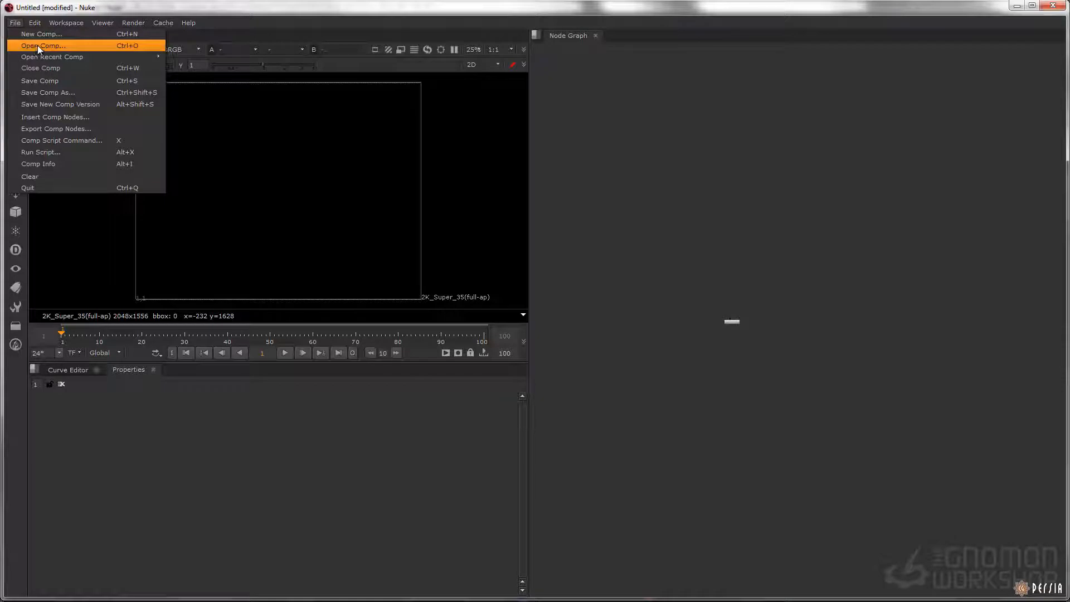
pyautogui.click(38, 46)
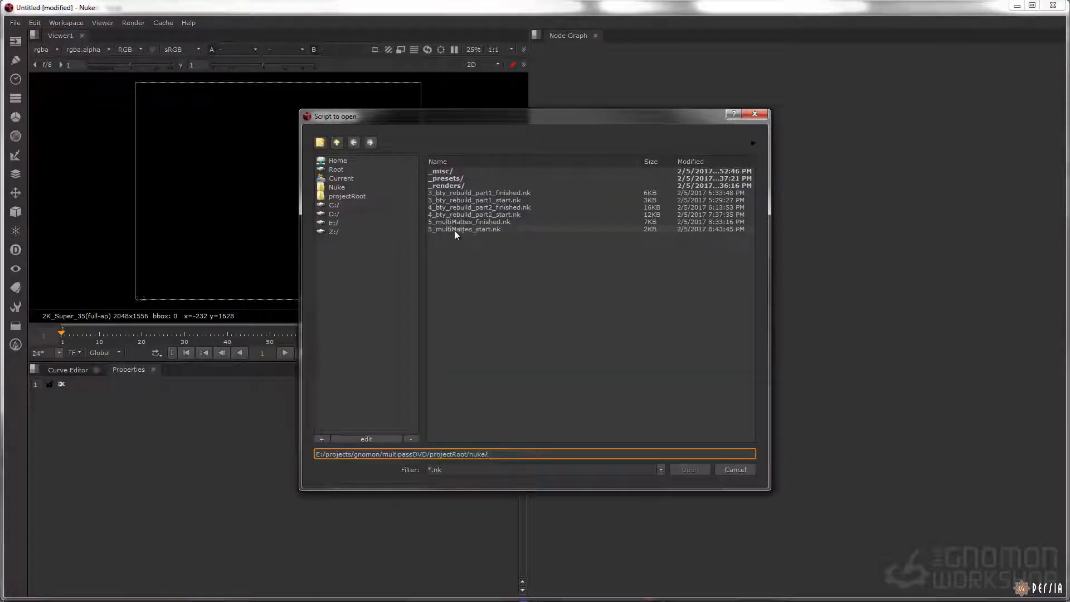
pyautogui.click(465, 229)
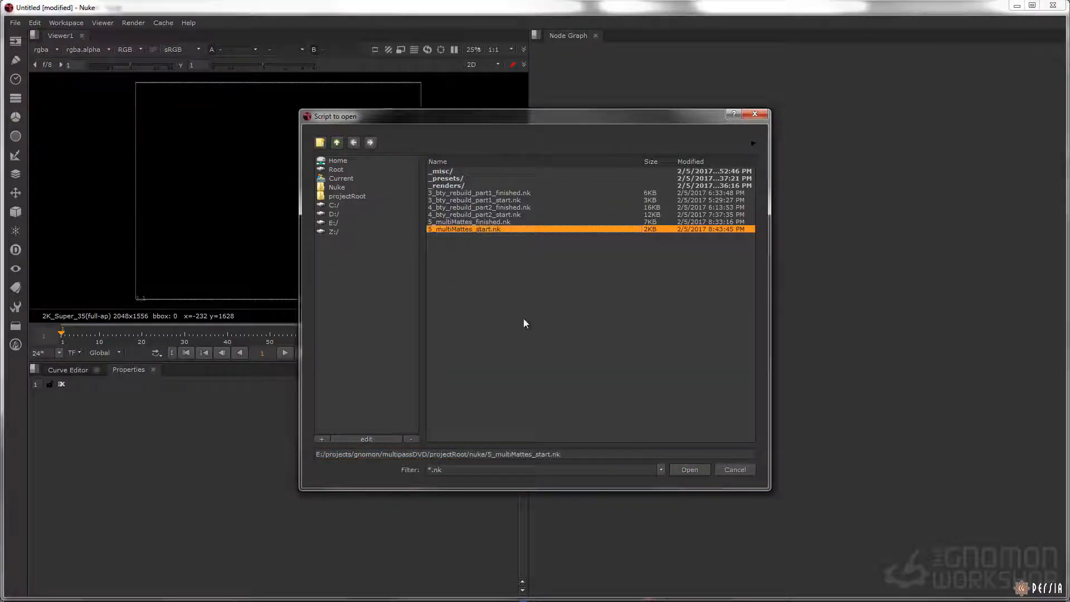
pyautogui.click(697, 471)
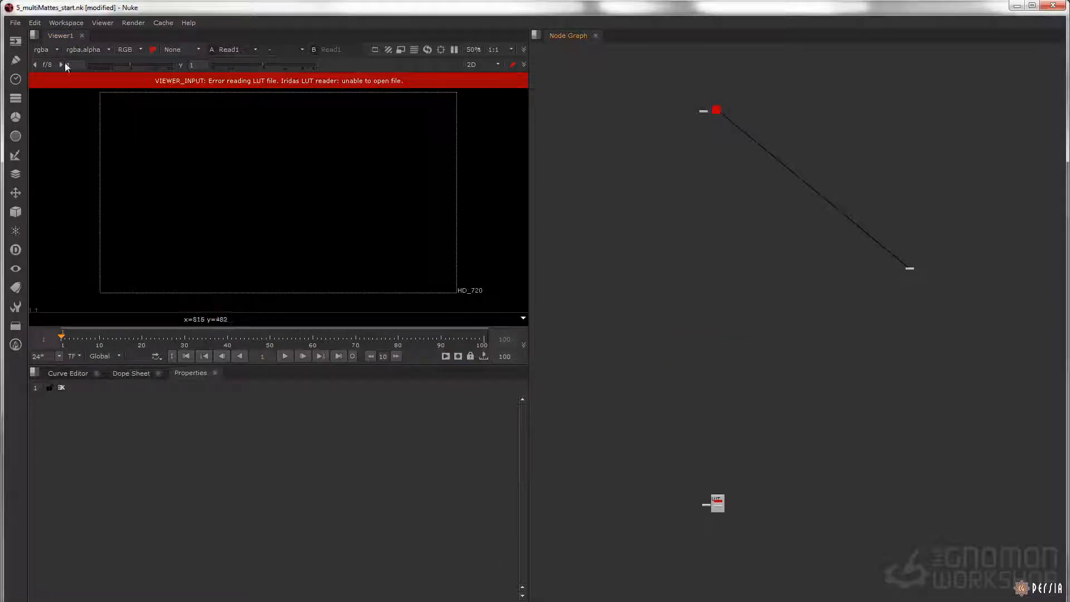
# Set the project directory to E:/projects/gnomon/multipassDVD/projectRoot, based on the script's own path.
pyautogui.press('s')
pyautogui.click(227, 435)
pyautogui.hotkey('ctrl', 'a')
pyautogui.hotkey('ctrl', 'c')
pyautogui.click(230, 448)
pyautogui.hotkey('ctrl', 'v')
pyautogui.moveTo(248, 448); pyautogui.dragTo(416, 443)
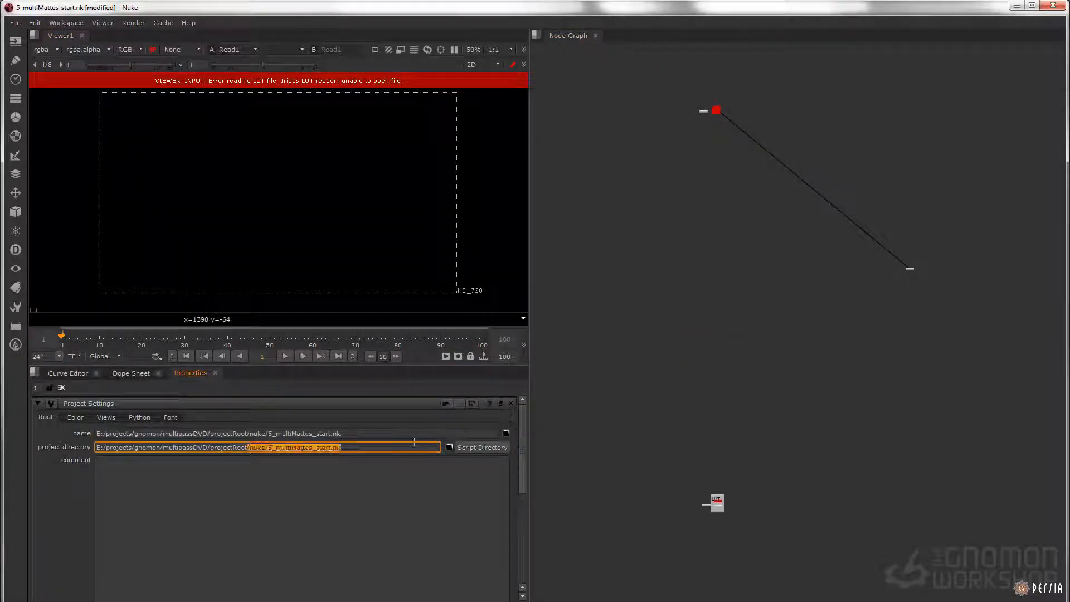
pyautogui.press('BackSpace')
# Save the comp and open the properties of the Set_Default_Knobs1 node.
pyautogui.moveTo(712, 126); pyautogui.dragTo(709, 238, button='middle')
pyautogui.scroll(6, 693, 165)
pyautogui.scroll(2, 710, 247)
pyautogui.hotkey('ctrl', 's')
pyautogui.scroll(2, 686, 235)
pyautogui.doubleClick(651, 212)
# Add a Shuffle node, connect its input to Read1 and place it below the Read node.
pyautogui.moveTo(789, 296); pyautogui.dragTo(759, 273, button='middle')
pyautogui.moveTo(713, 325); pyautogui.dragTo(714, 321, button='middle')
pyautogui.scroll(-2, 714, 320)
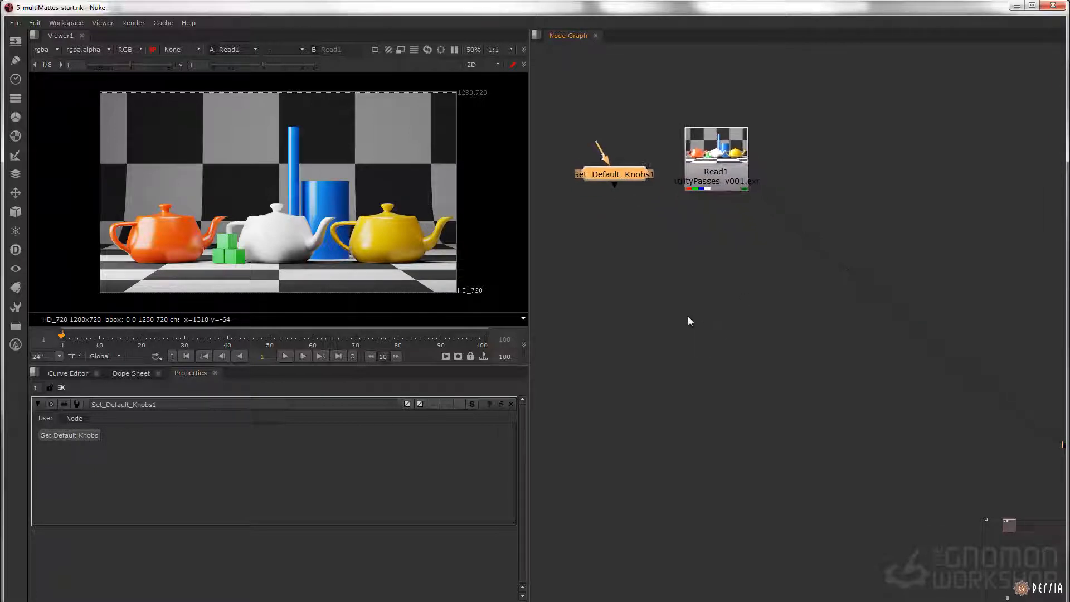
pyautogui.press('Tab')
pyautogui.write('shuf')
pyautogui.press('Return')
pyautogui.moveTo(658, 215); pyautogui.dragTo(719, 194)
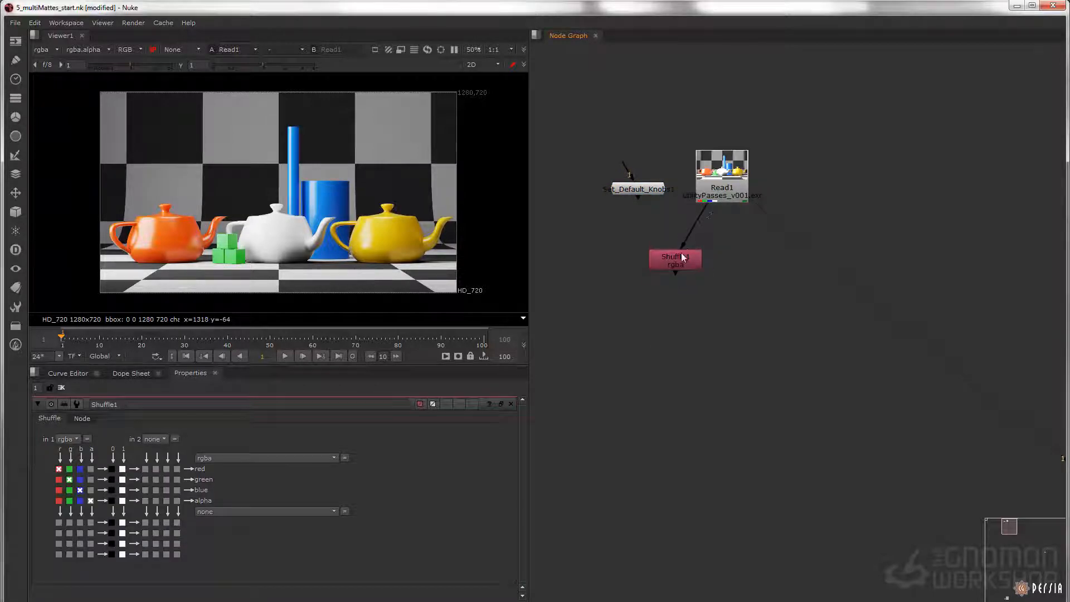
pyautogui.moveTo(680, 256); pyautogui.dragTo(659, 272)
# Show the Shuffle node in the viewer and set its first input to _rgbMatte_teaPots.
pyautogui.press('1')
pyautogui.click(77, 440)
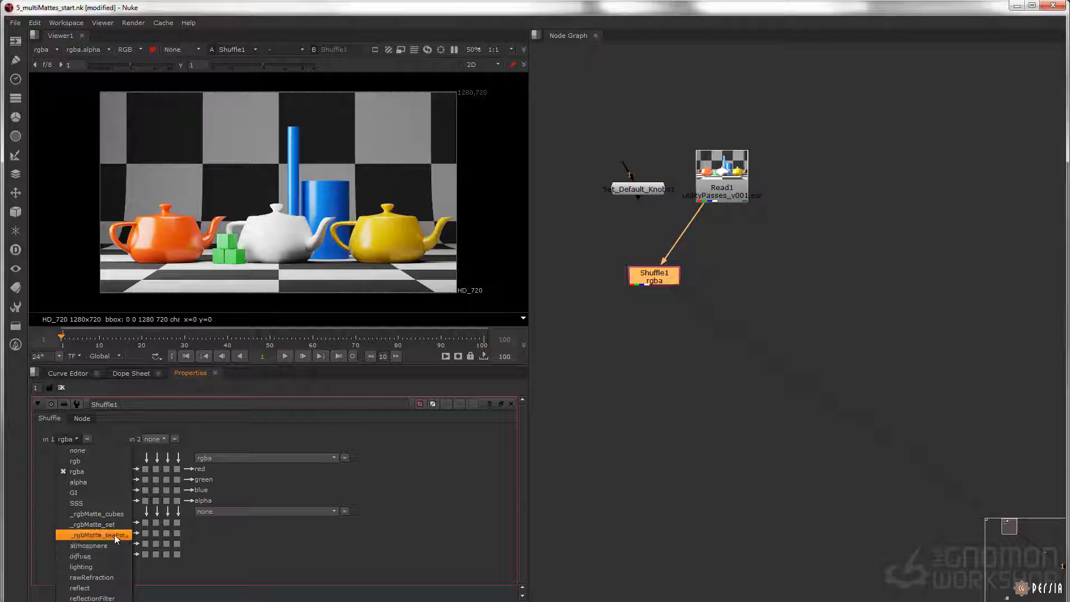
pyautogui.click(107, 536)
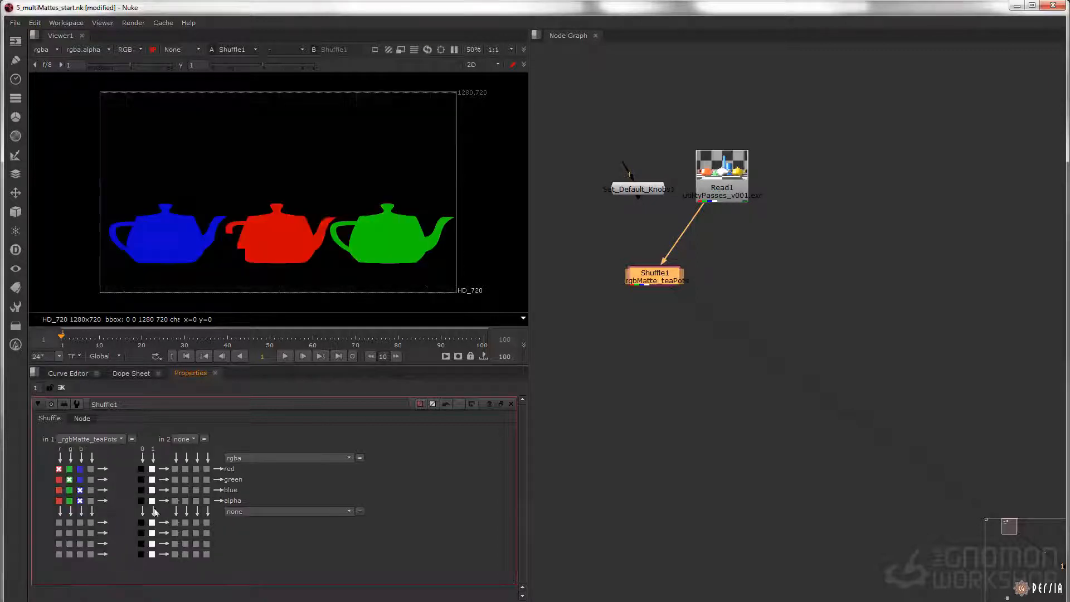
# Compare the Read1 image with the Shuffle node's teapot matte in the viewer.
pyautogui.click(709, 196)
pyautogui.press('1')
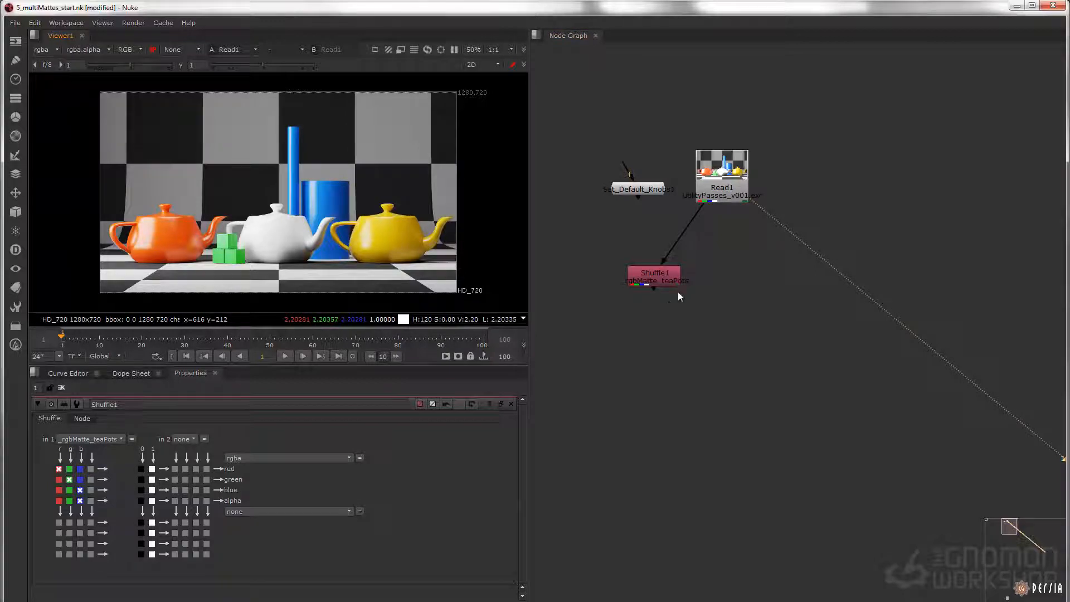
pyautogui.click(656, 279)
pyautogui.press('1')
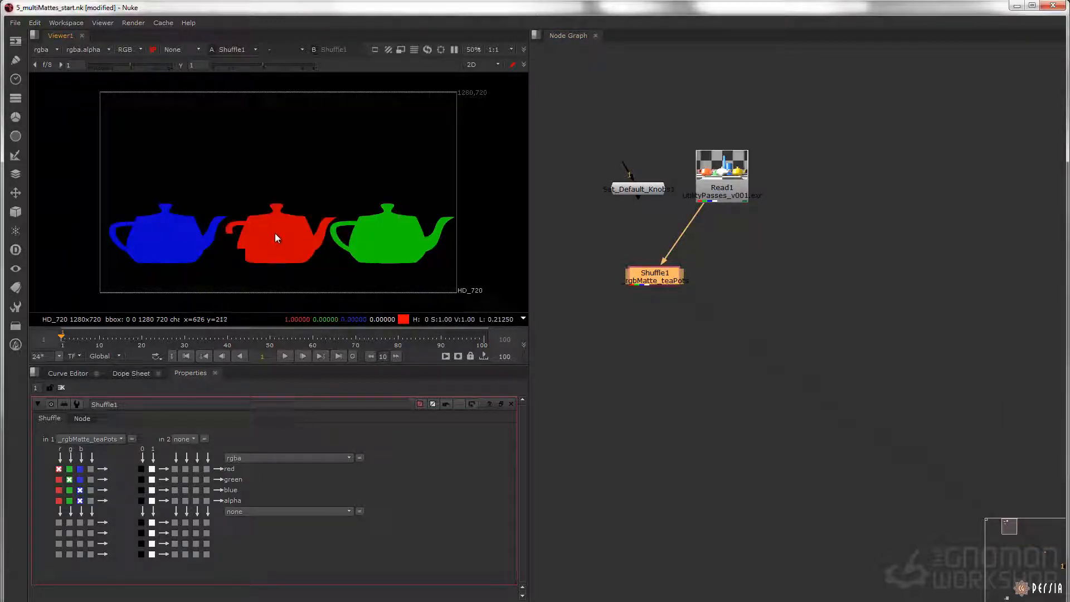
# Route the red channel of the teapot matte into the green, blue and alpha outputs of Shuffle1.
pyautogui.click(59, 479)
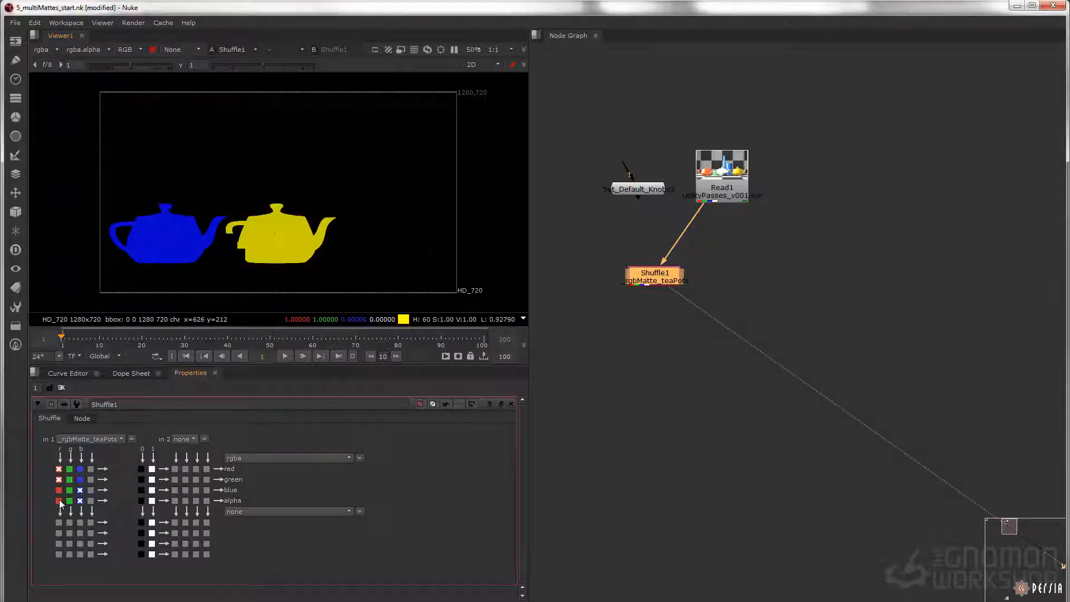
pyautogui.click(58, 490)
pyautogui.click(58, 500)
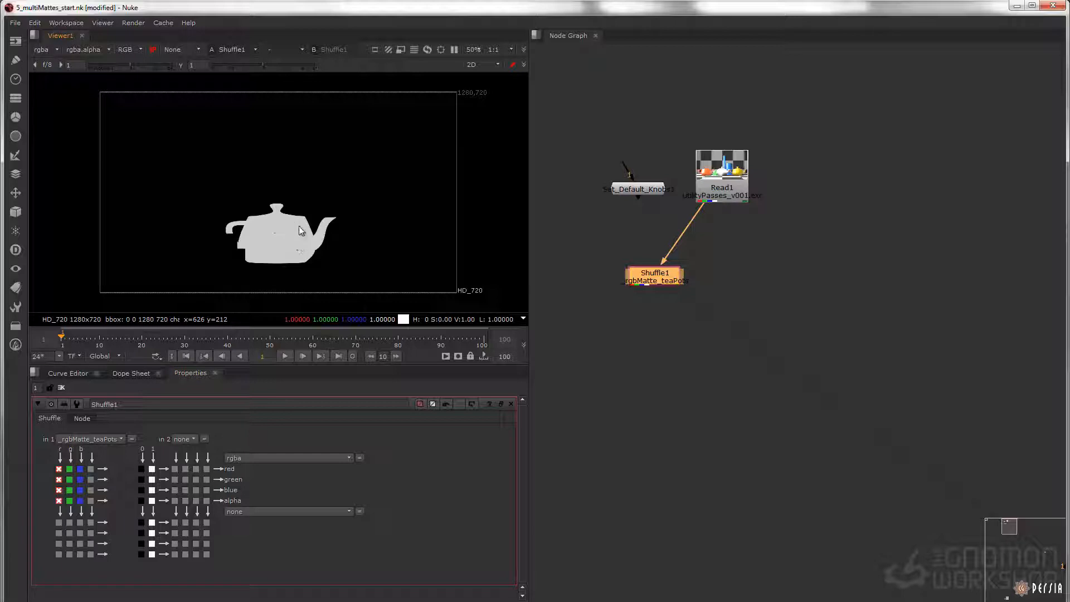
# Add a Grade node beside Shuffle1 and connect its input to Read1.
pyautogui.click(686, 316)
pyautogui.scroll(2, 689, 312)
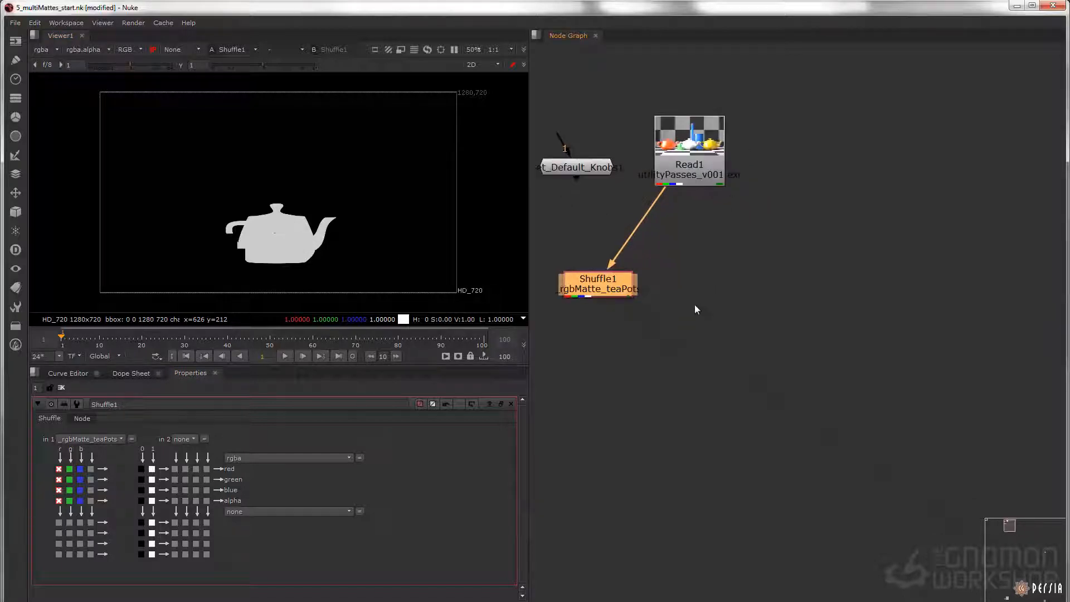
pyautogui.press('Tab')
pyautogui.write('grade')
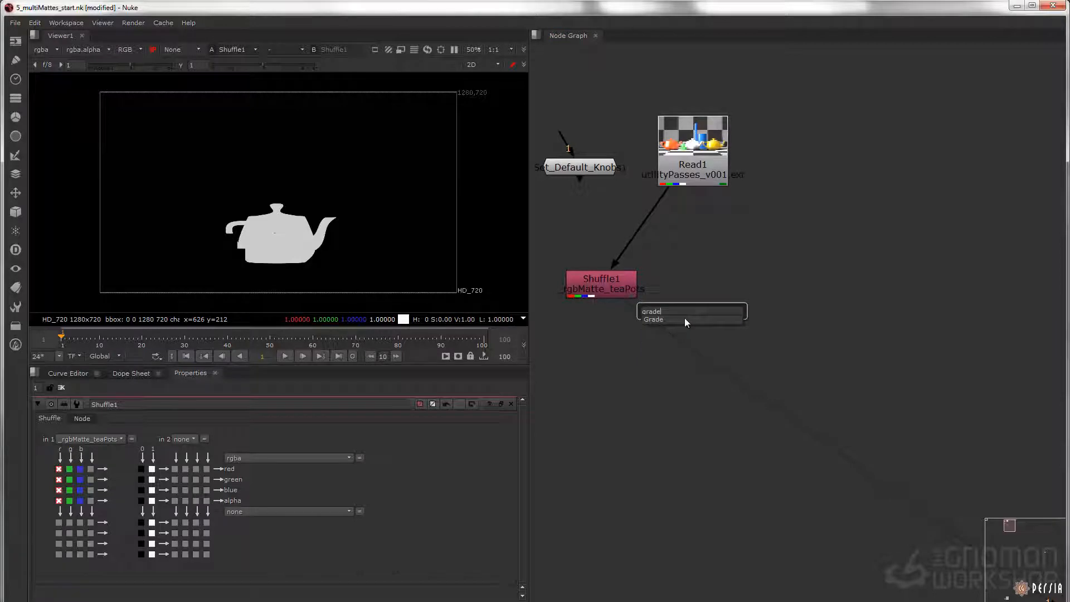
pyautogui.press('Return')
pyautogui.moveTo(681, 279); pyautogui.dragTo(706, 166)
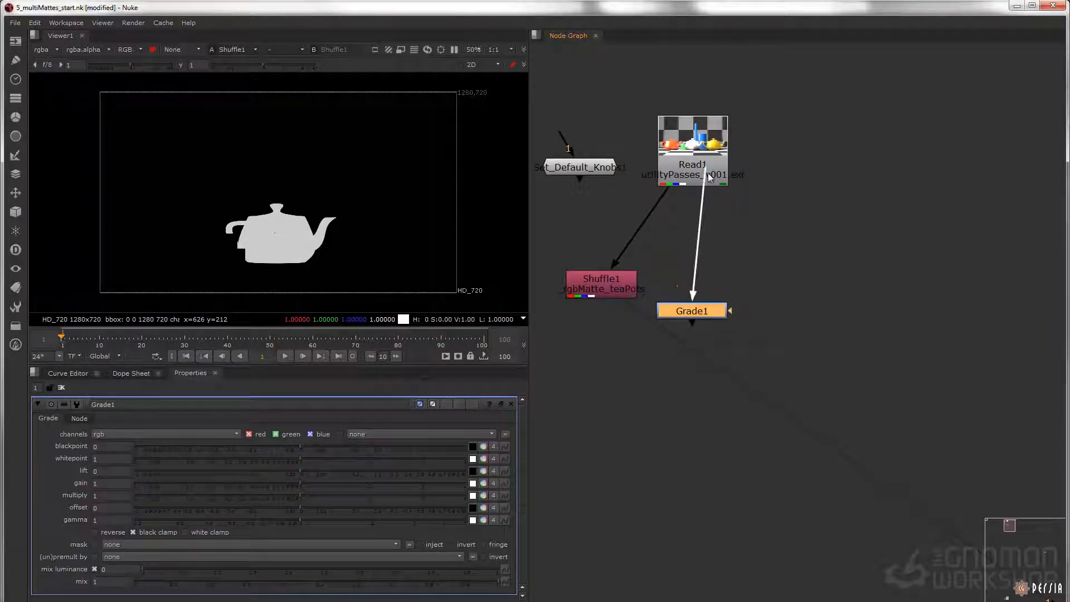
# Connect the Grade1 mask to Shuffle1, place the Grade node directly below Read1 and show it in the viewer.
pyautogui.moveTo(719, 311)
pyautogui.mouseDown()
pyautogui.moveTo(721, 385)
pyautogui.moveTo(835, 306)
pyautogui.moveTo(938, 292)
pyautogui.moveTo(595, 293)
pyautogui.moveTo(606, 292)
pyautogui.mouseUp()
pyautogui.moveTo(615, 294); pyautogui.dragTo(607, 299)
pyautogui.moveTo(607, 300); pyautogui.dragTo(604, 306, button='middle')
pyautogui.click(846, 351)
pyautogui.click(680, 393)
pyautogui.press('1')
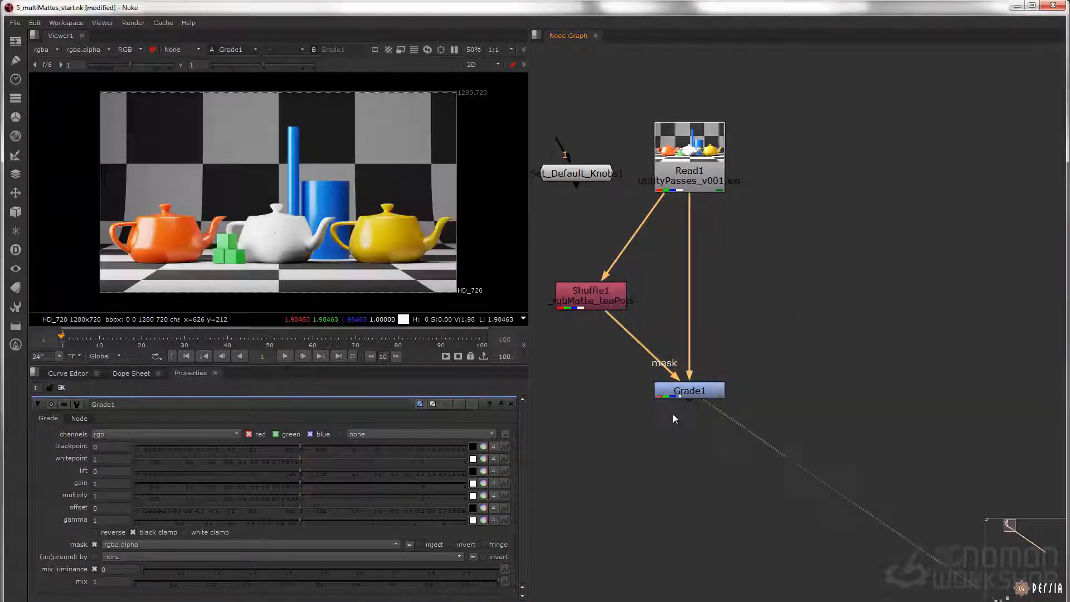
# Tint the middle teapot purple by setting Grade1's multiply to red 0.638133, green 0.261639 and blue 1.
pyautogui.moveTo(720, 399); pyautogui.dragTo(719, 396, button='middle')
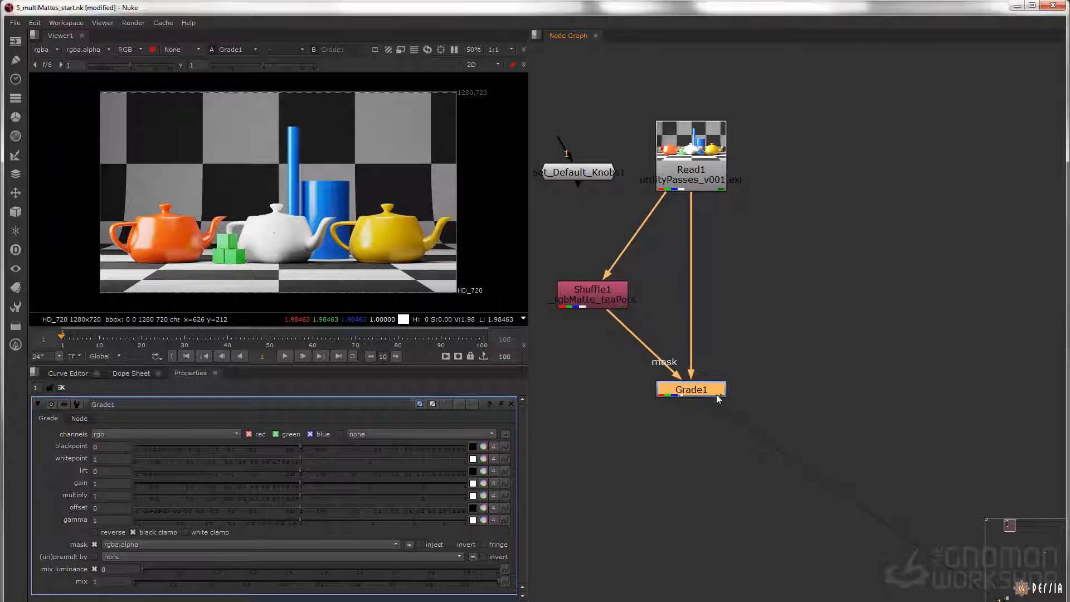
pyautogui.click(111, 496)
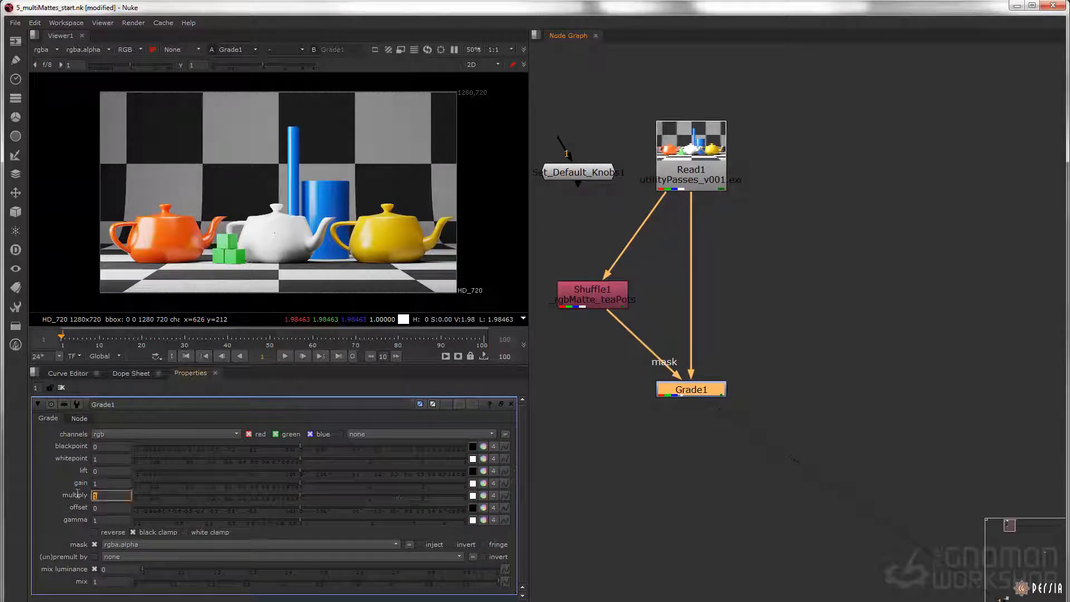
pyautogui.click(484, 496)
pyautogui.moveTo(72, 530)
pyautogui.mouseDown()
pyautogui.moveTo(71, 517)
pyautogui.moveTo(35, 554)
pyautogui.moveTo(49, 542)
pyautogui.moveTo(63, 554)
pyautogui.moveTo(63, 542)
pyautogui.mouseUp()
pyautogui.scroll(2, 265, 254)
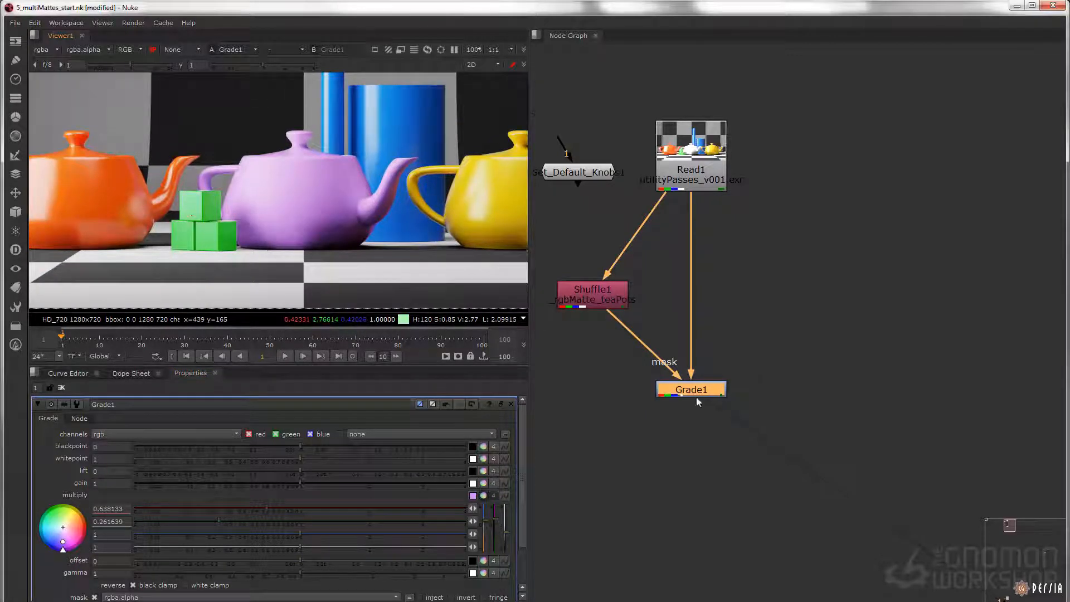
# Add a Shuffle node offset below Grade1 and set its first input to _rgbMatte_cubes.
pyautogui.moveTo(675, 446); pyautogui.dragTo(672, 387, button='middle')
pyautogui.press('Tab')
pyautogui.write('Shuffle')
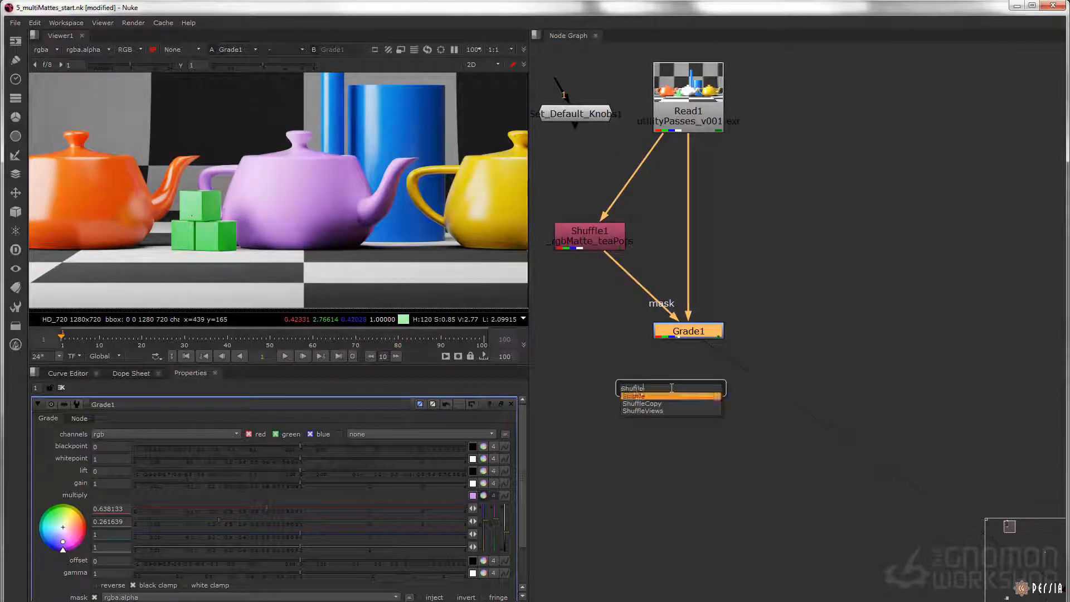
pyautogui.press('Return')
pyautogui.moveTo(677, 353); pyautogui.dragTo(600, 433)
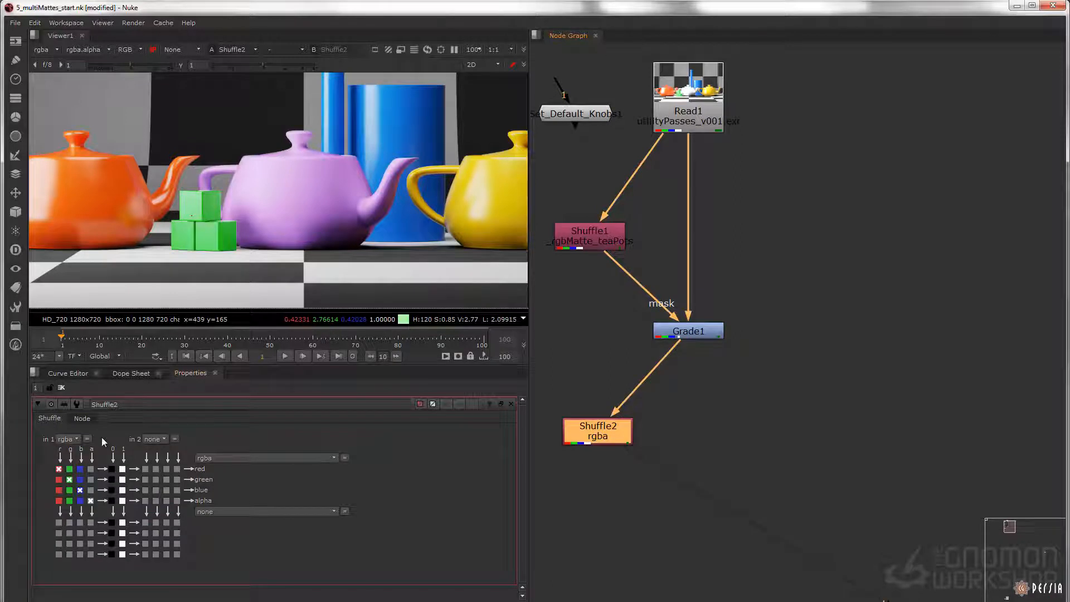
pyautogui.click(67, 439)
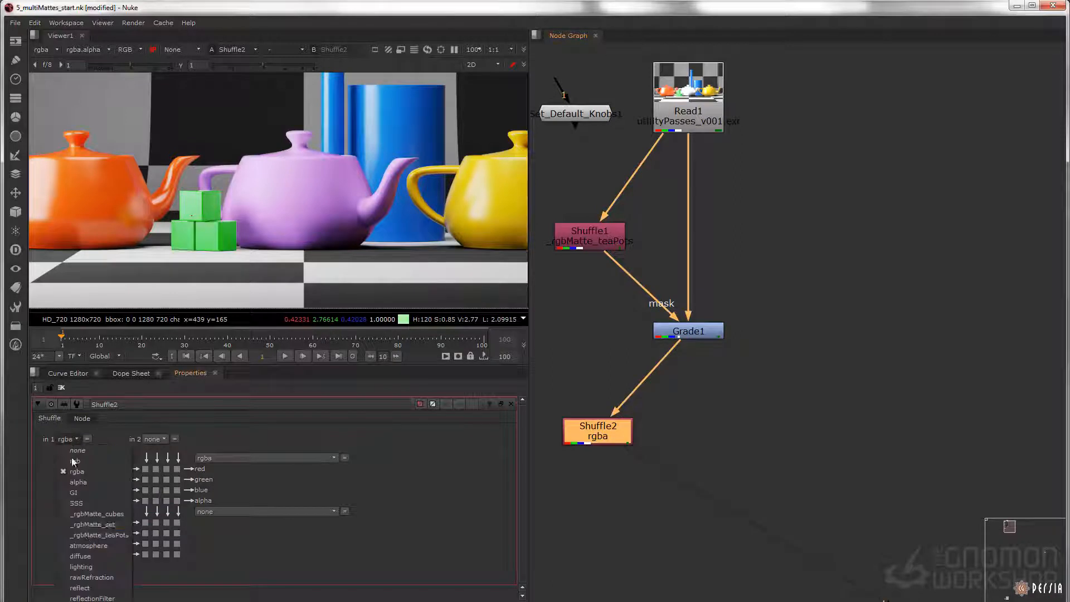
pyautogui.click(115, 515)
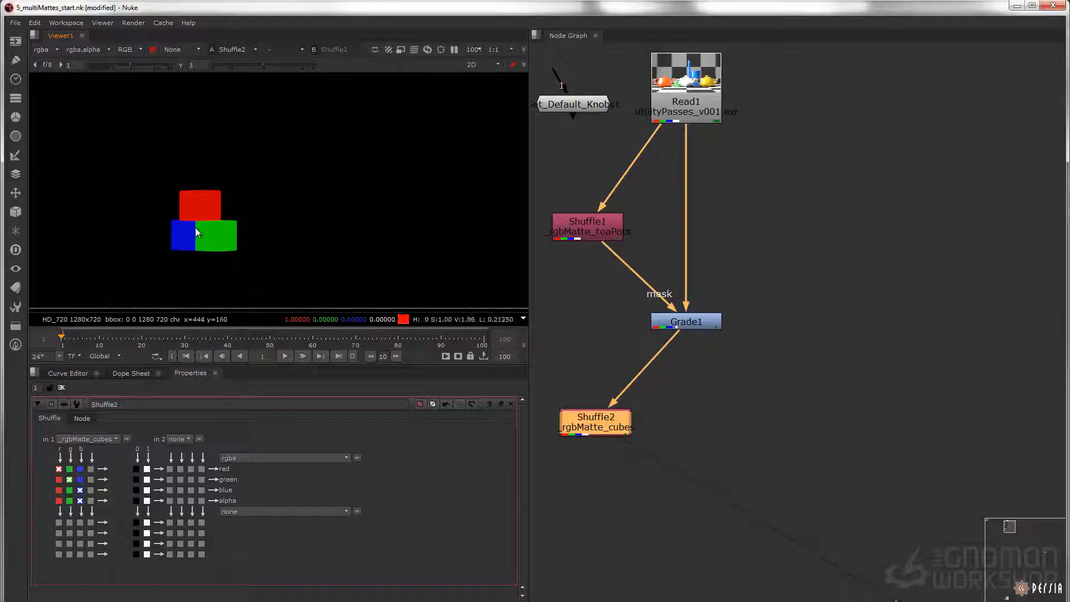
# Add an Expression node below Shuffle2, connected to its output.
pyautogui.moveTo(593, 352); pyautogui.dragTo(605, 280, button='middle')
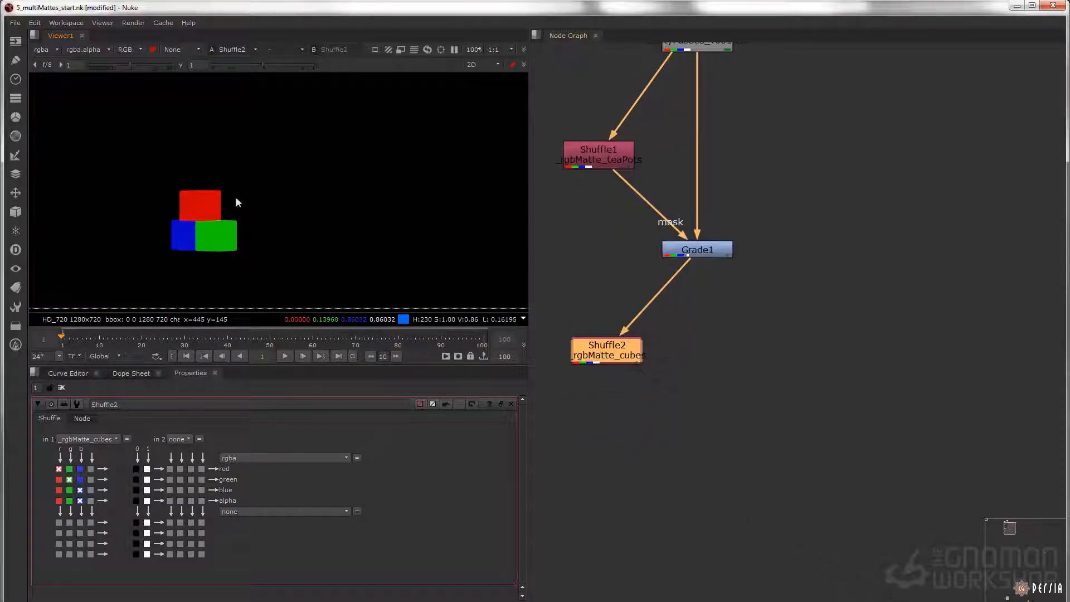
pyautogui.moveTo(611, 361); pyautogui.dragTo(616, 355, button='middle')
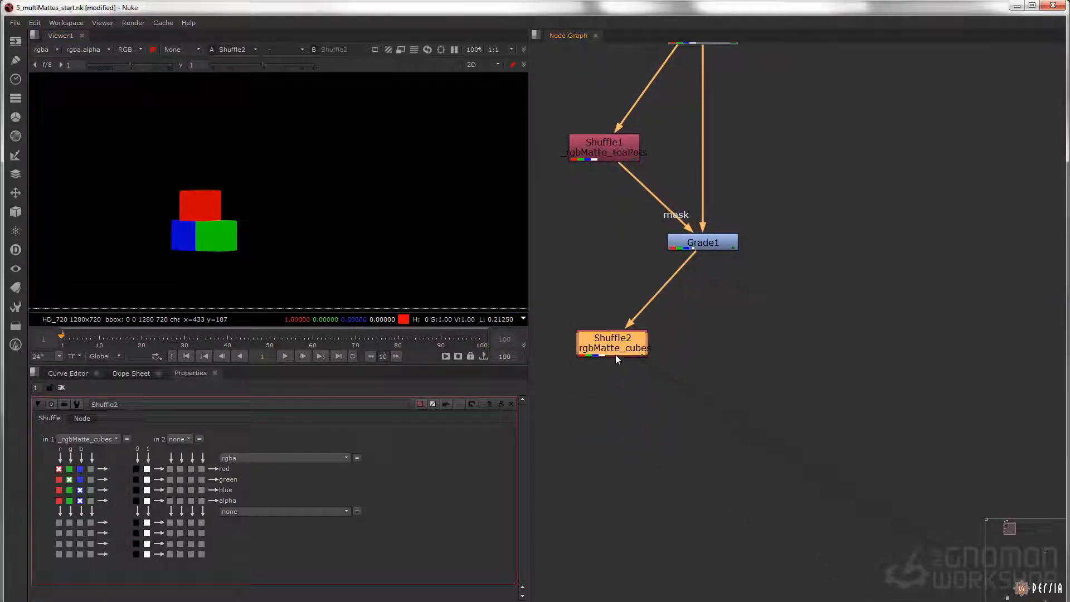
pyautogui.press('Tab')
pyautogui.press('Escape')
pyautogui.press('Tab')
pyautogui.write('expre')
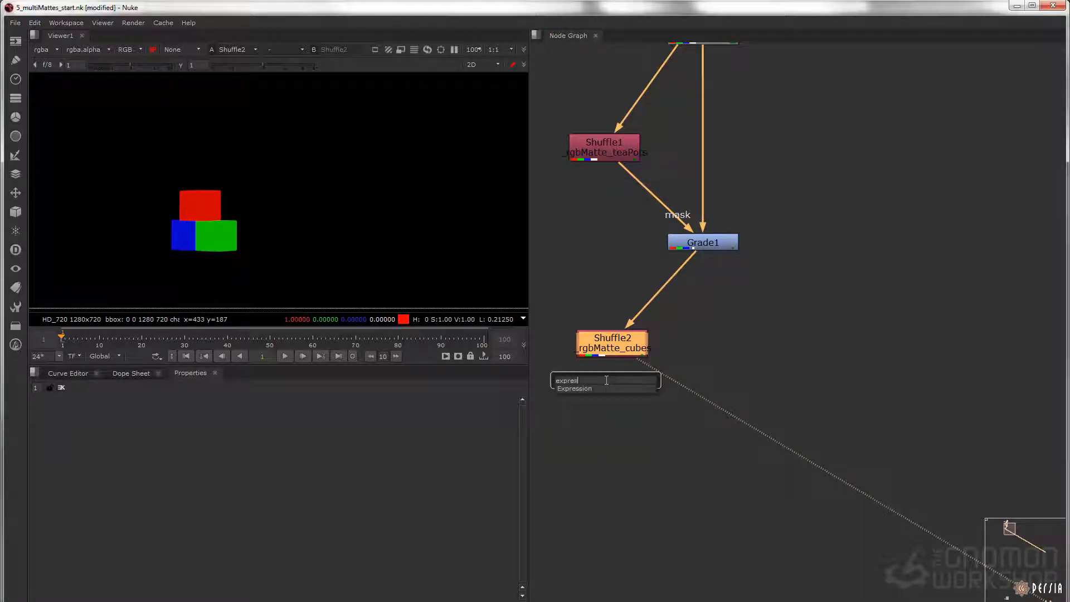
pyautogui.press('Return')
pyautogui.moveTo(607, 378); pyautogui.dragTo(607, 404)
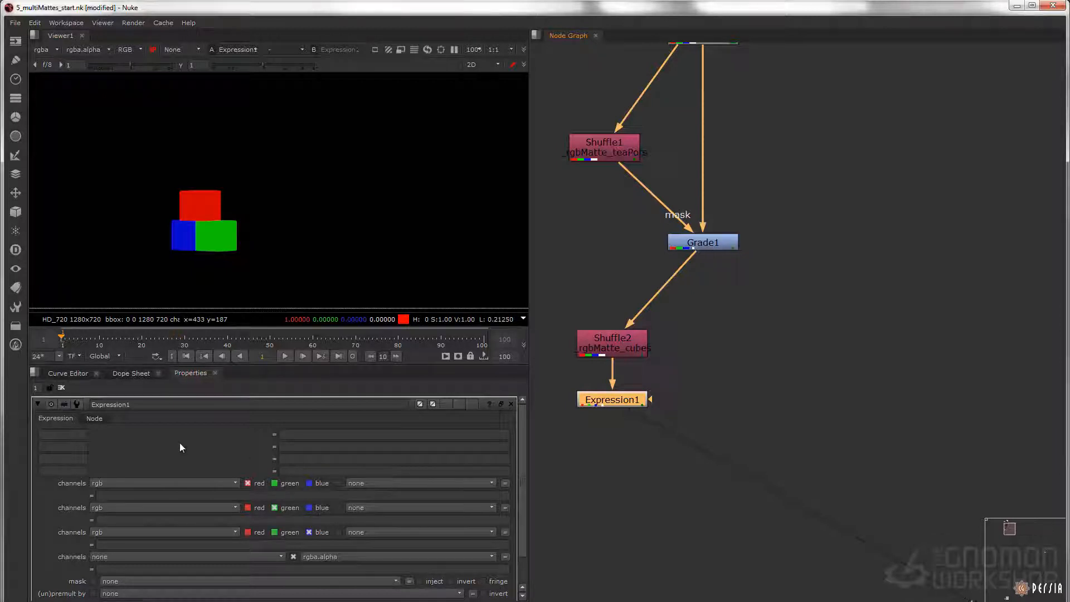
# Set the first channel row of Expression1 to rgba with the expression r+g+b.
pyautogui.click(140, 496)
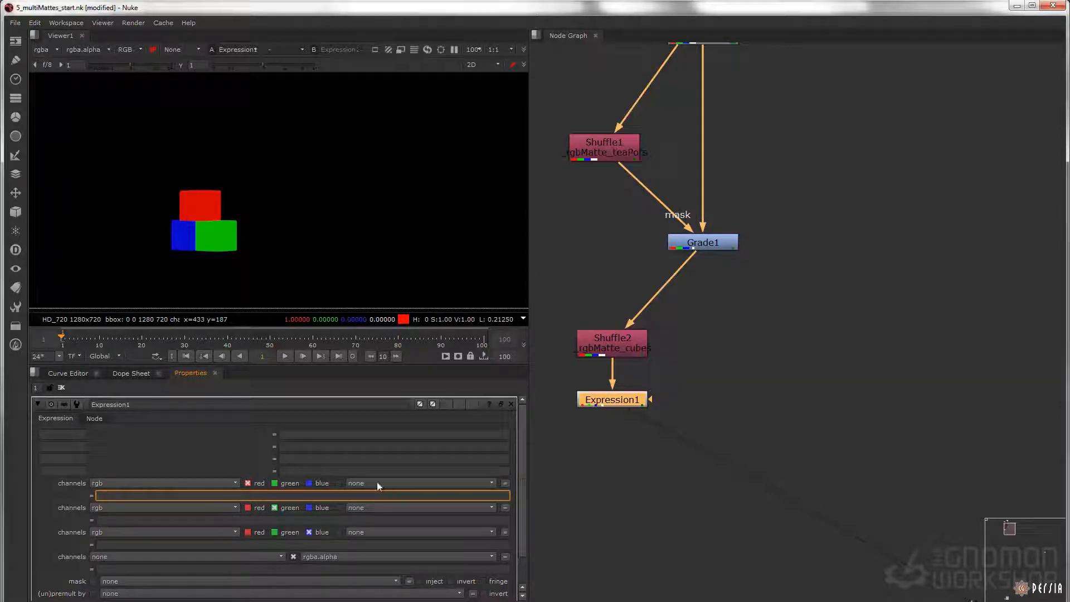
pyautogui.click(119, 484)
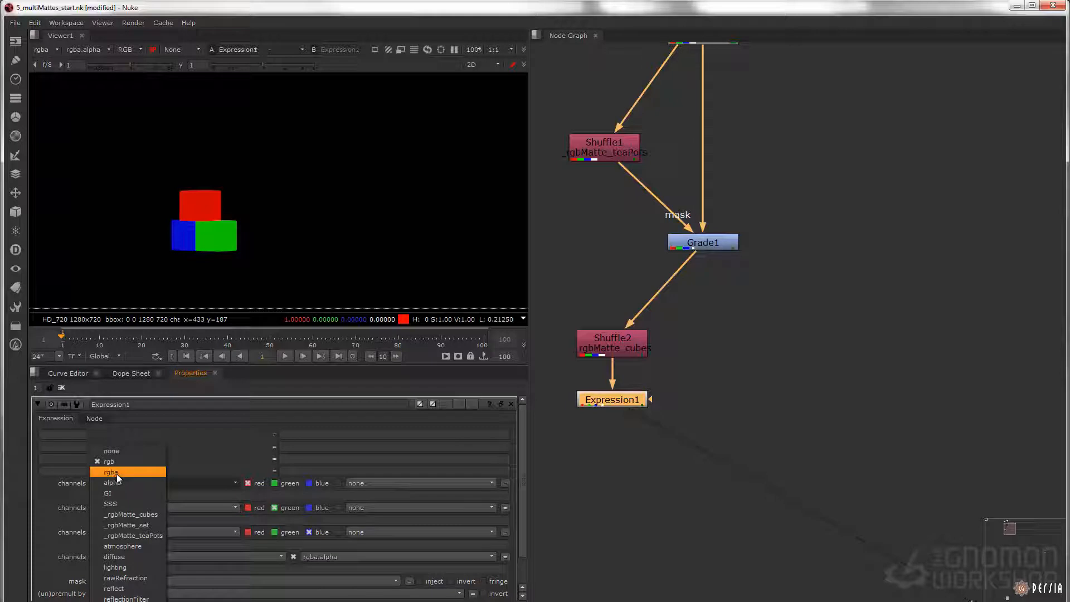
pyautogui.click(115, 473)
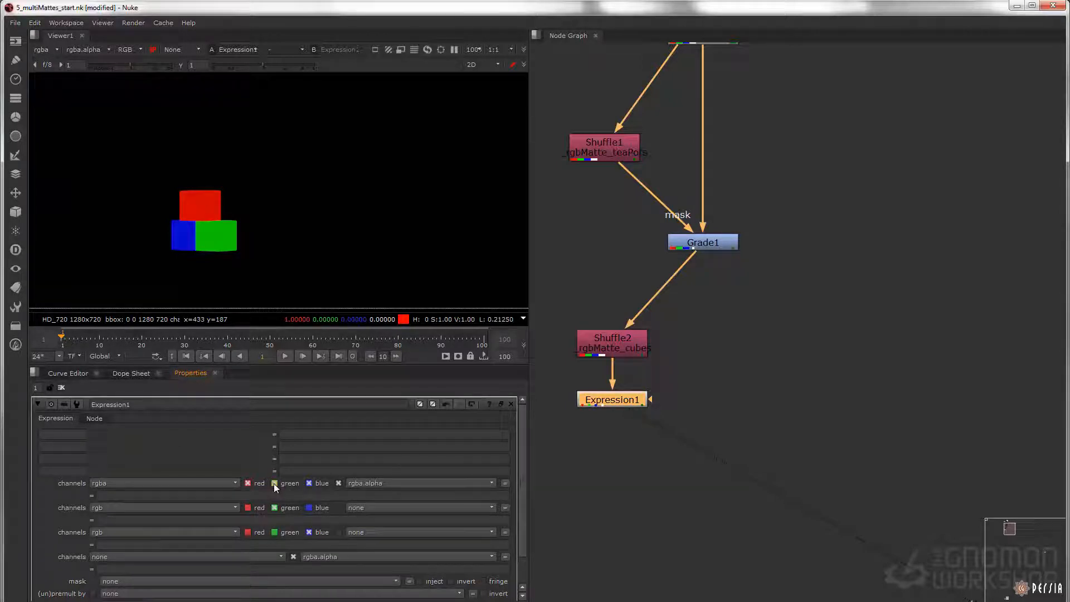
pyautogui.click(353, 495)
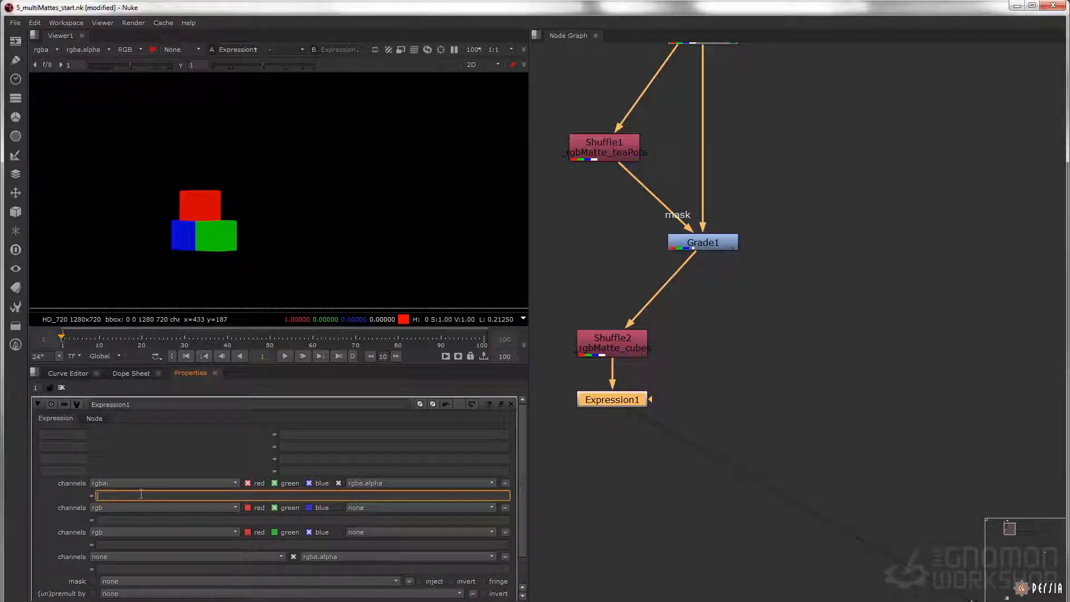
pyautogui.write('r+g+b')
pyautogui.press('Return')
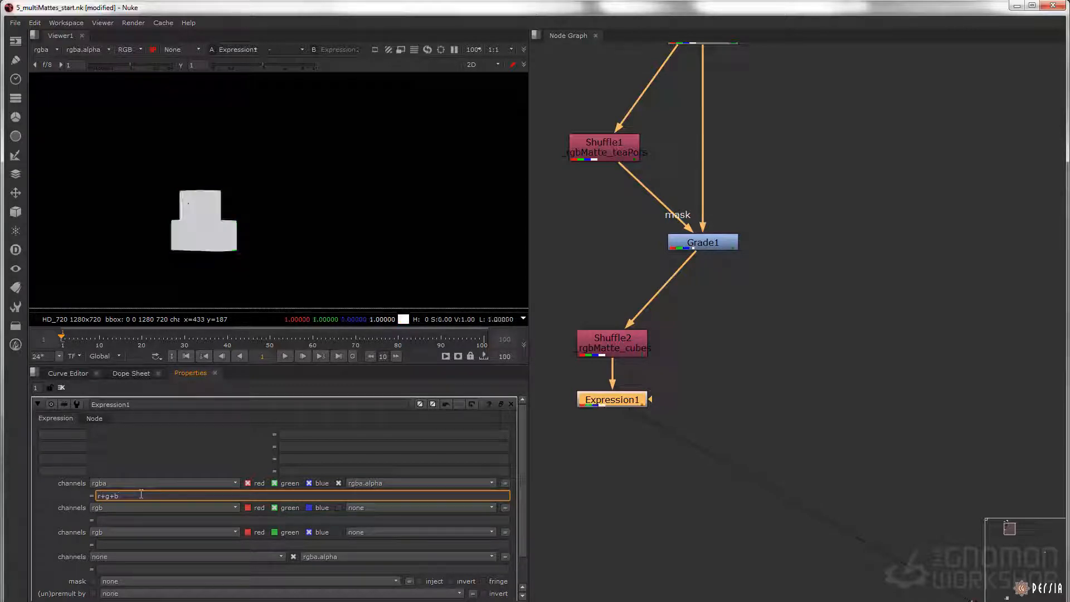
# Show the Grade1 result in the viewer to check the cubes' original colour.
pyautogui.moveTo(143, 493); pyautogui.dragTo(55, 493)
pyautogui.moveTo(646, 442); pyautogui.dragTo(635, 422, button='middle')
pyautogui.click(711, 404)
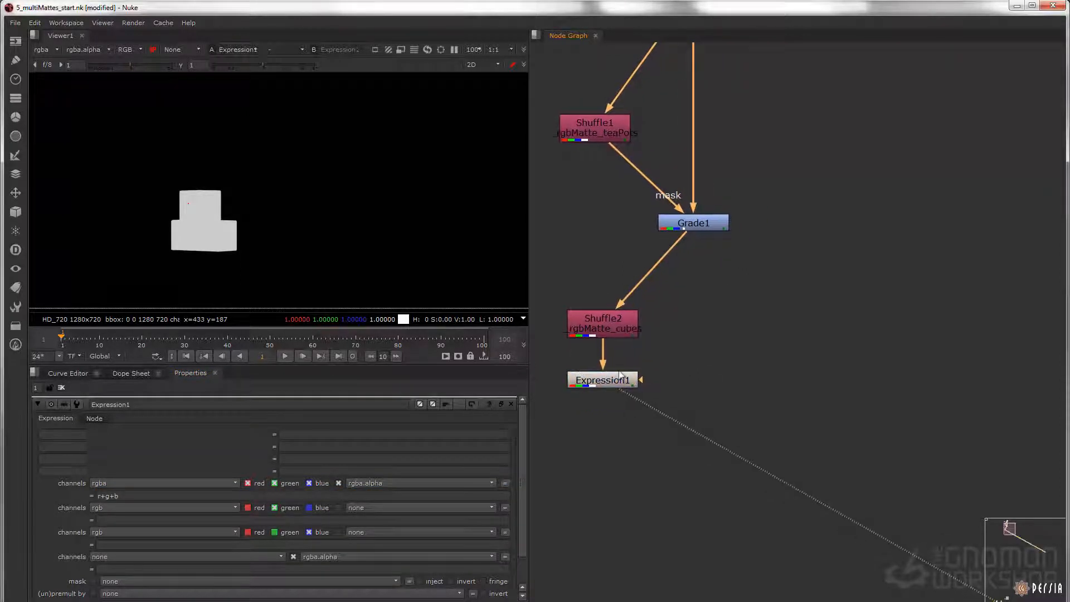
pyautogui.moveTo(613, 377); pyautogui.dragTo(606, 388, button='middle')
pyautogui.moveTo(705, 376); pyautogui.dragTo(693, 356, button='middle')
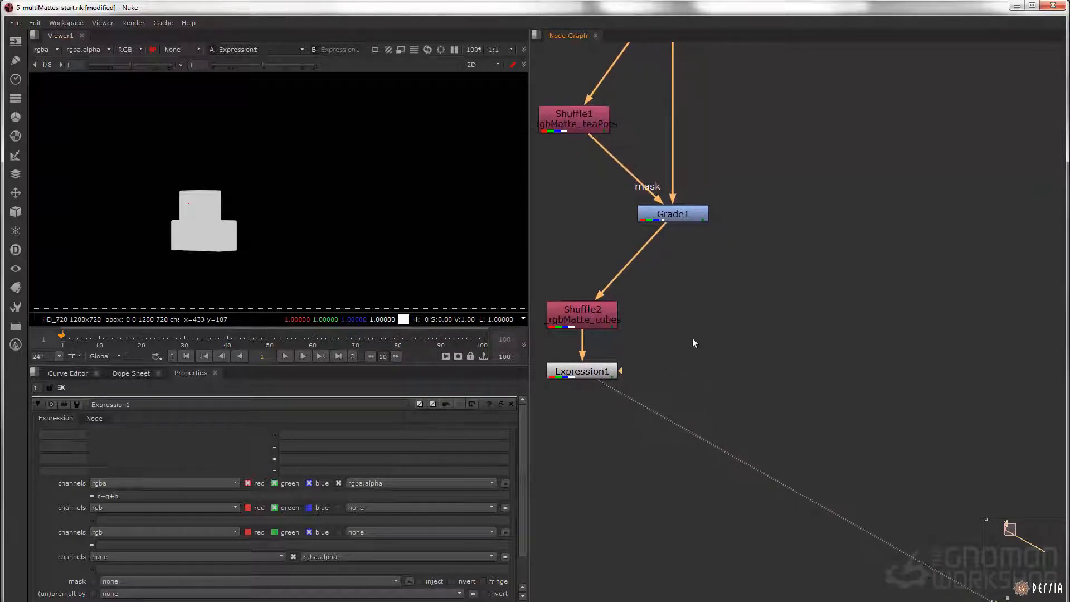
pyautogui.click(687, 219)
pyautogui.press('1')
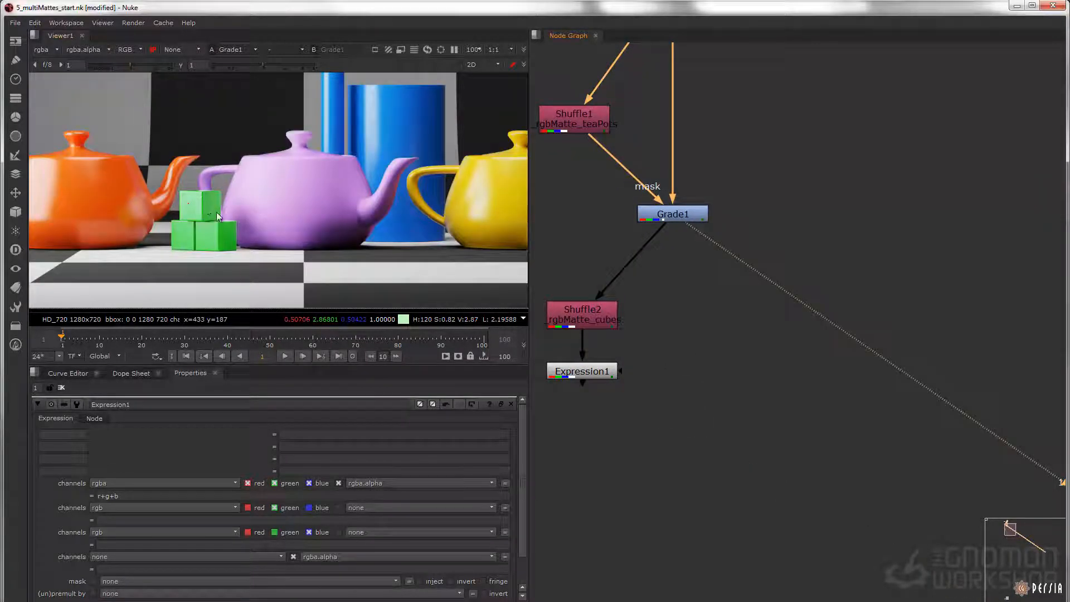
pyautogui.press('c')
pyautogui.moveTo(674, 354); pyautogui.dragTo(671, 366)
pyautogui.press('Delete')
# Add a ColorCorrect node, connect its input to Grade1 and place it directly below that node.
pyautogui.press('Tab')
pyautogui.write('colorc')
pyautogui.press('Down')
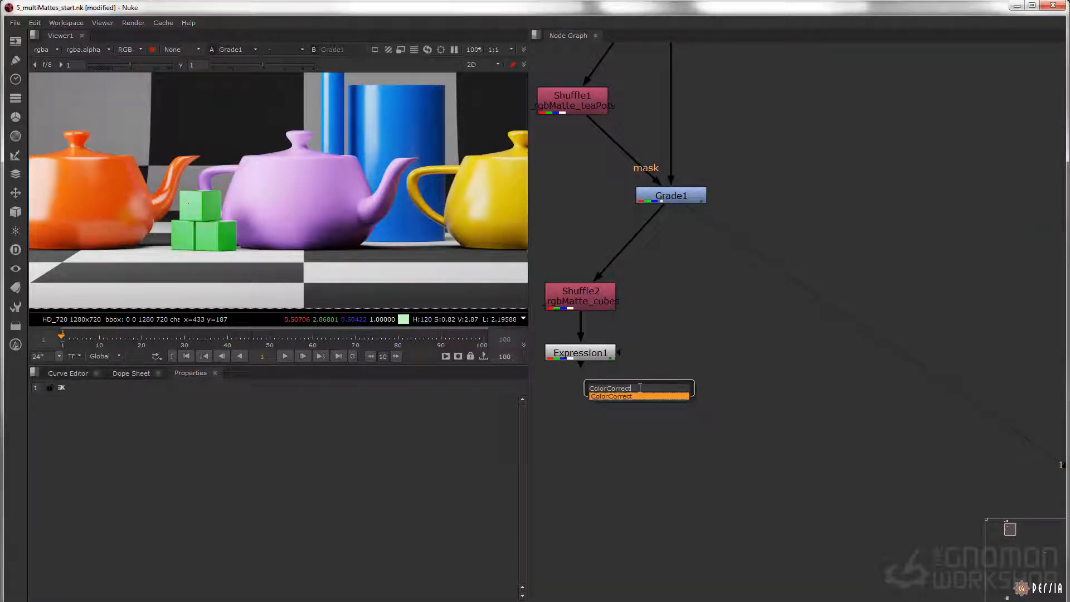
pyautogui.press('Return')
pyautogui.moveTo(716, 304); pyautogui.dragTo(675, 200)
pyautogui.moveTo(732, 337); pyautogui.dragTo(690, 439)
# Connect the ColorCorrect1 mask to Expression1 and set the master saturation to 0.
pyautogui.keyDown('ctrl'); pyautogui.keyDown('shift'); pyautogui.click(691, 439); pyautogui.keyUp('shift'); pyautogui.keyUp('ctrl')
pyautogui.moveTo(752, 413); pyautogui.dragTo(586, 361)
pyautogui.click(677, 435)
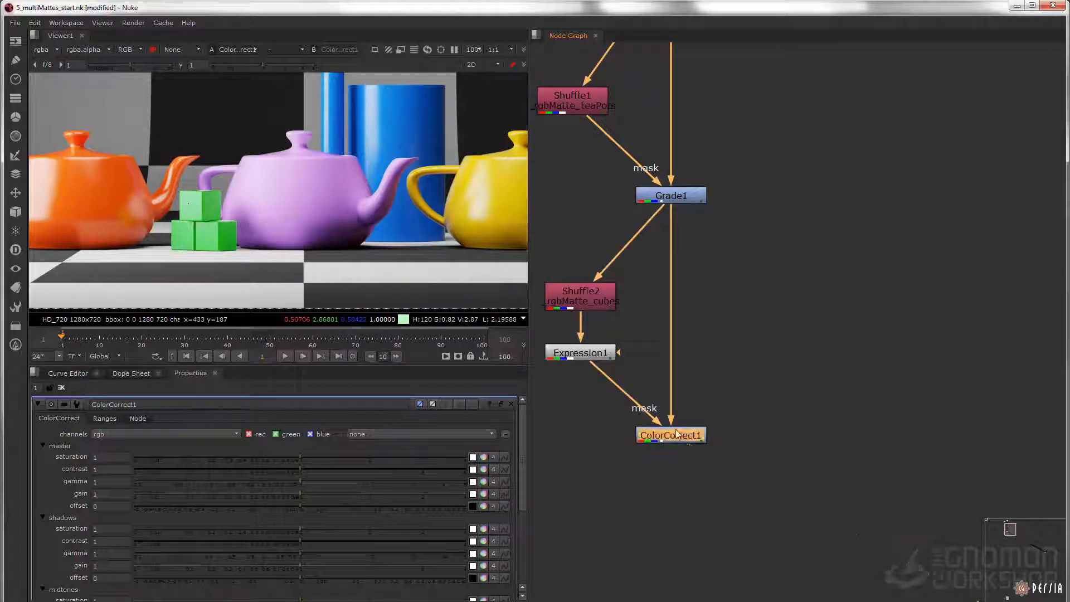
pyautogui.moveTo(300, 460); pyautogui.dragTo(111, 456)
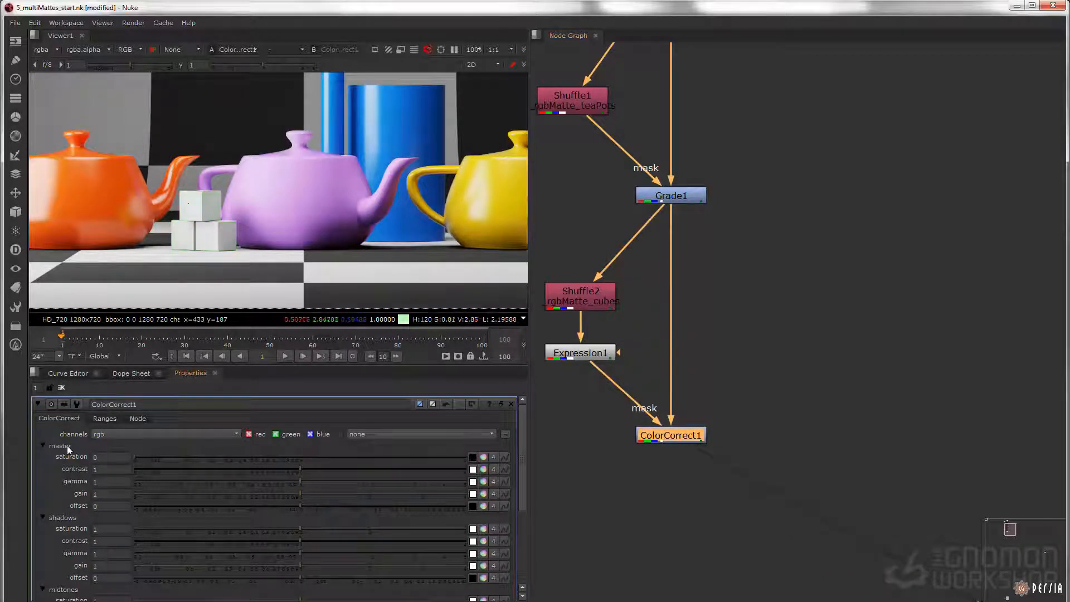
# Add a Grade node below ColorCorrect1 and connect its mask to Expression1.
pyautogui.moveTo(694, 462); pyautogui.dragTo(686, 393, button='middle')
pyautogui.press('Tab')
pyautogui.write('grade')
pyautogui.press('Return')
pyautogui.moveTo(683, 409); pyautogui.dragTo(592, 315)
# Tint the cubes light blue by setting Grade2's multiply to red 0.291761, green 0.470781 and blue 1, and inspect the result.
pyautogui.click(675, 449)
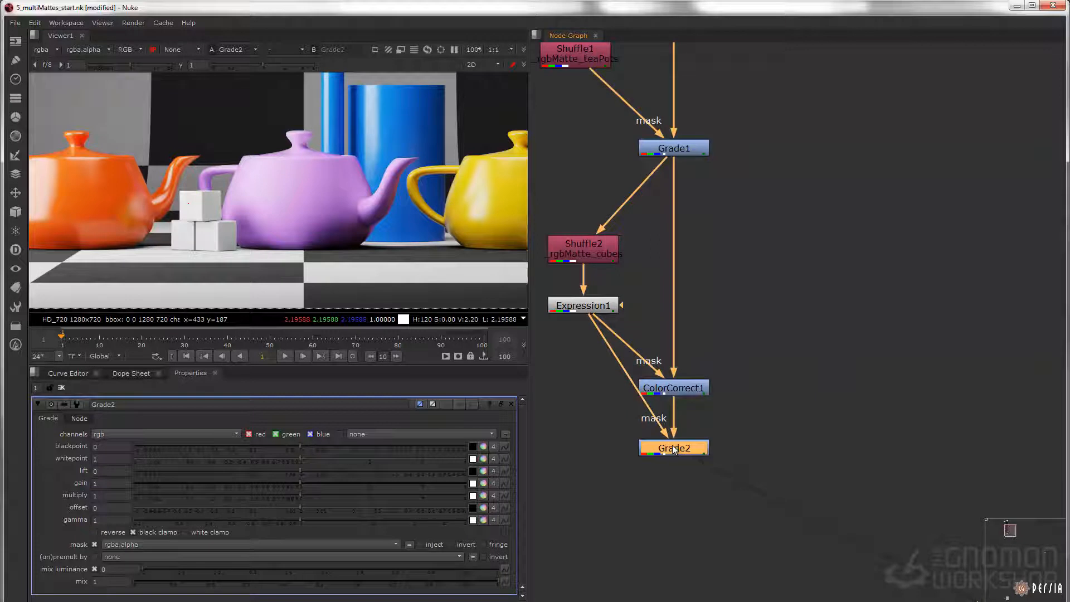
pyautogui.click(484, 495)
pyautogui.moveTo(68, 527); pyautogui.dragTo(4, 590)
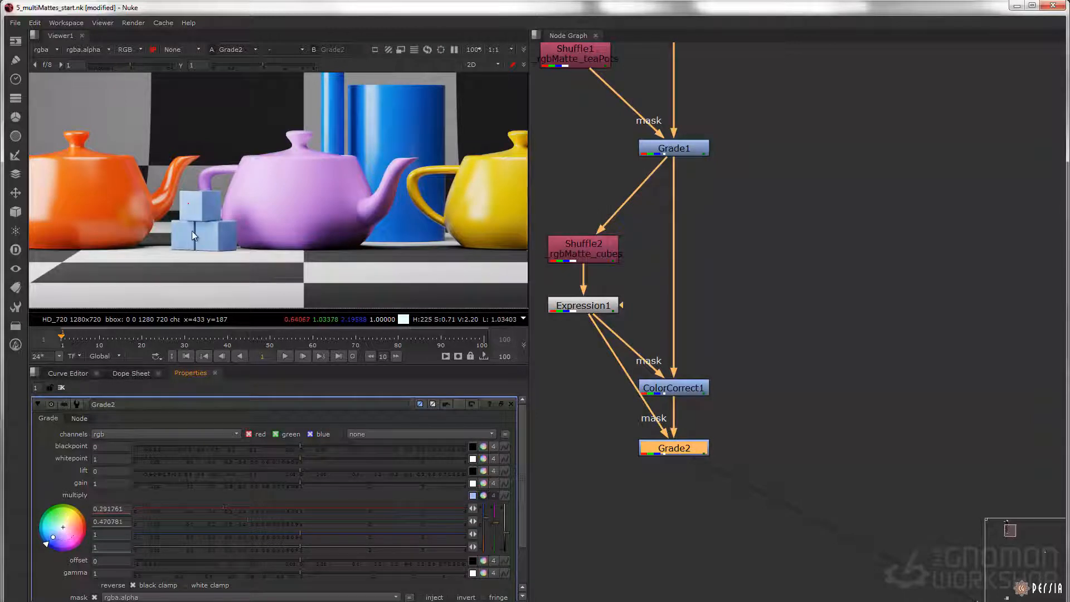
pyautogui.press('f')
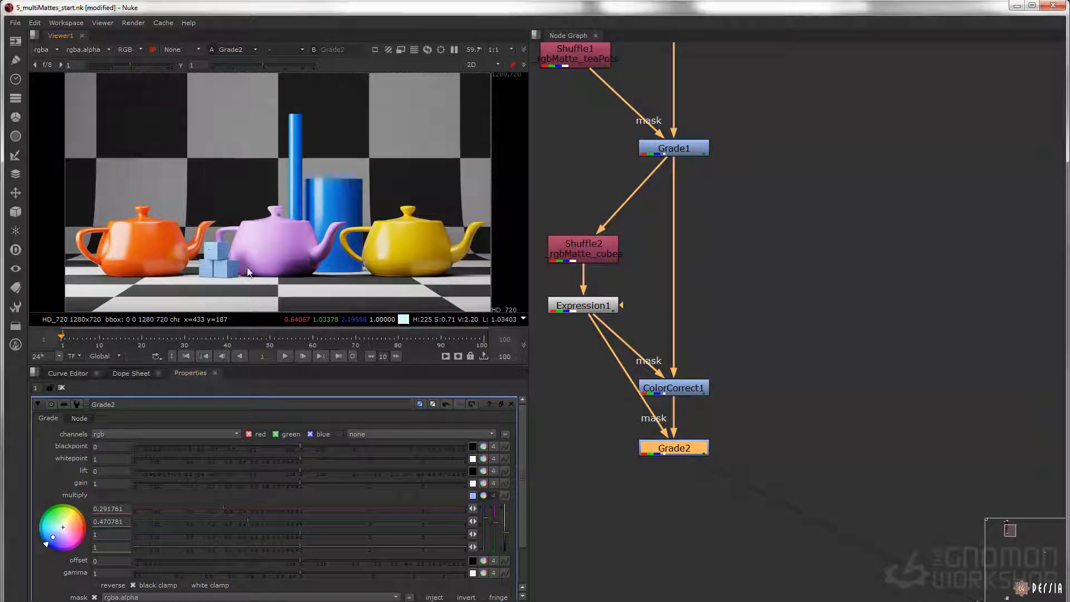
pyautogui.scroll(2, 269, 250)
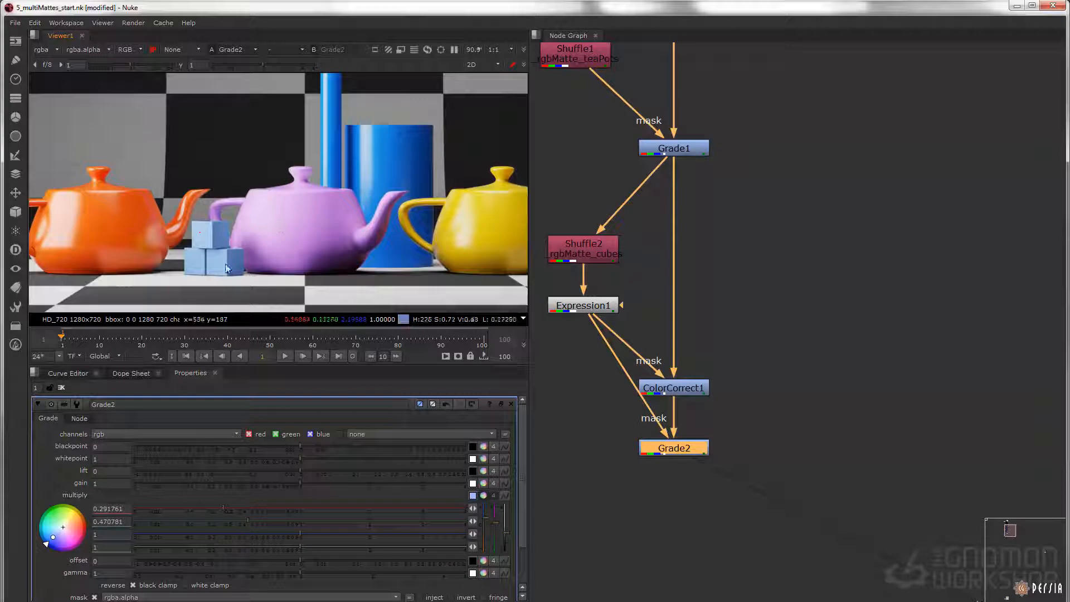
pyautogui.scroll(2, 253, 241)
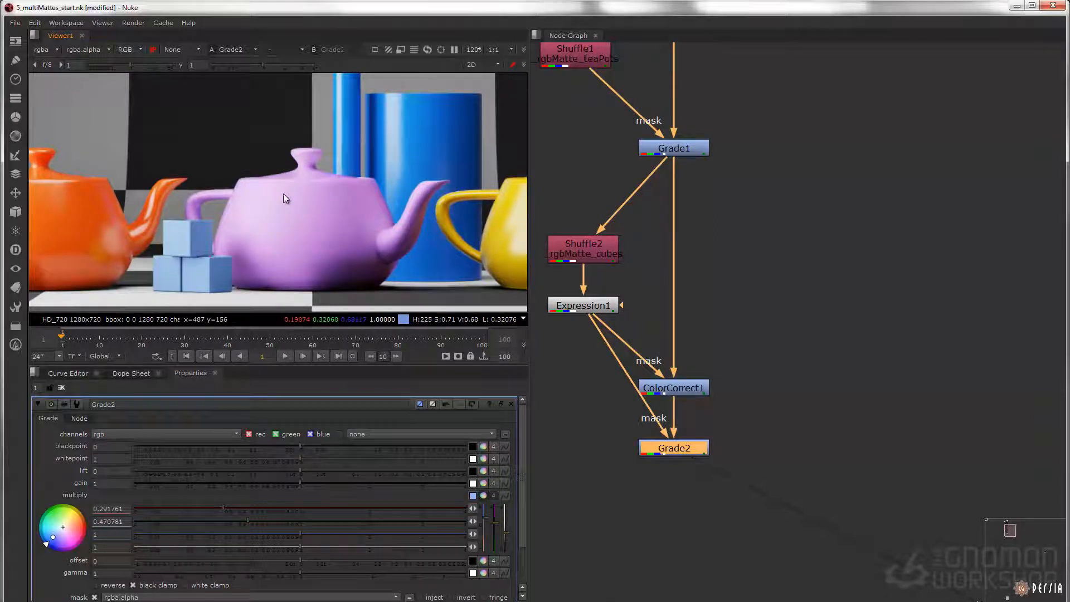
pyautogui.moveTo(281, 214); pyautogui.dragTo(331, 192, button='middle')
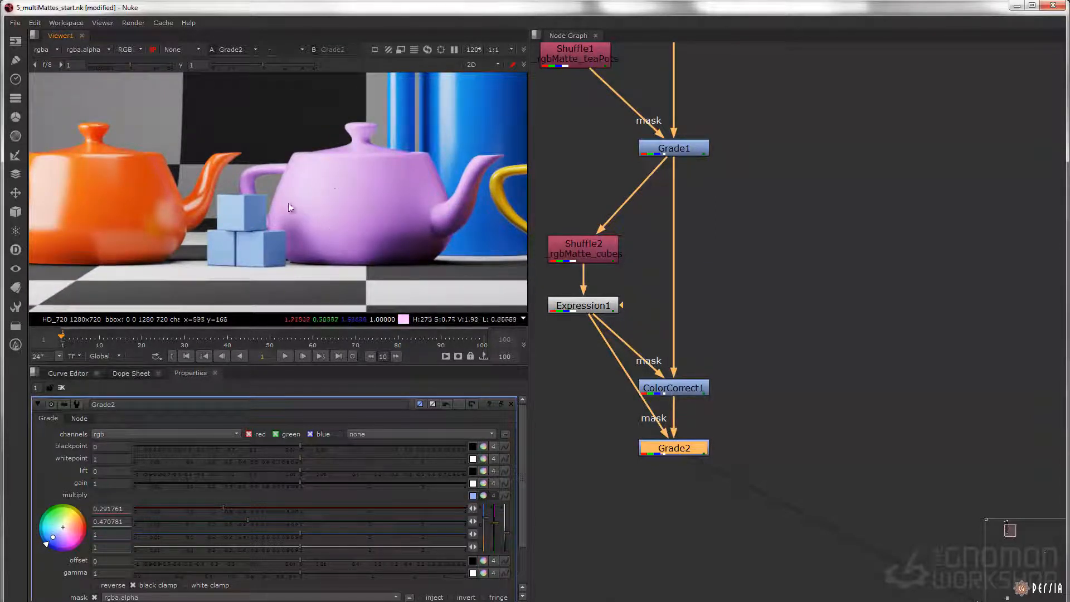
pyautogui.press('f')
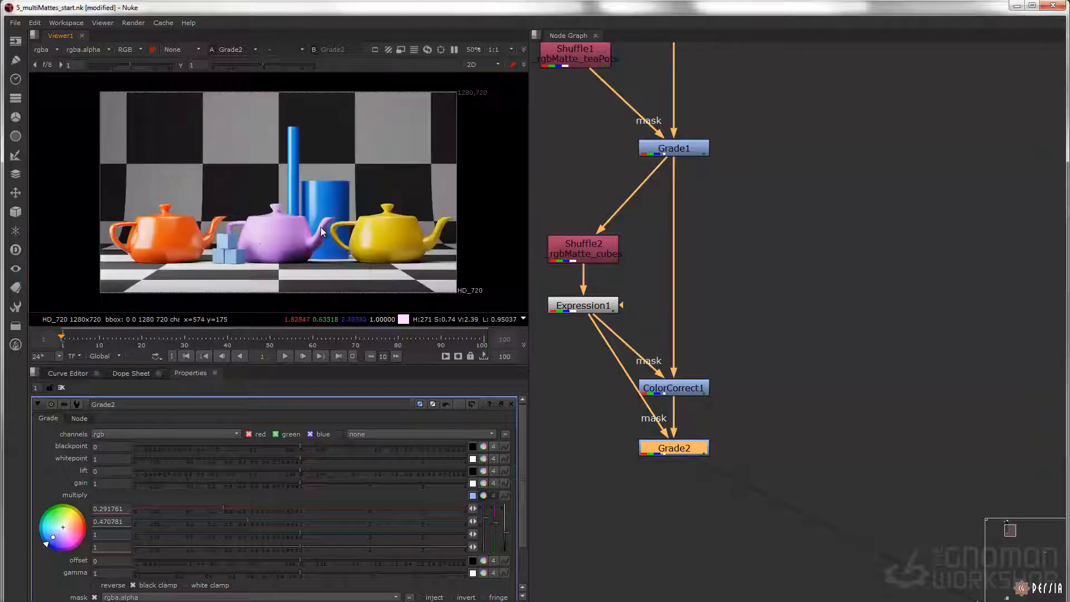
# Move the whole mask and colour-correction branch away from the Read node to free the area beneath it.
pyautogui.scroll(-5, 700, 313)
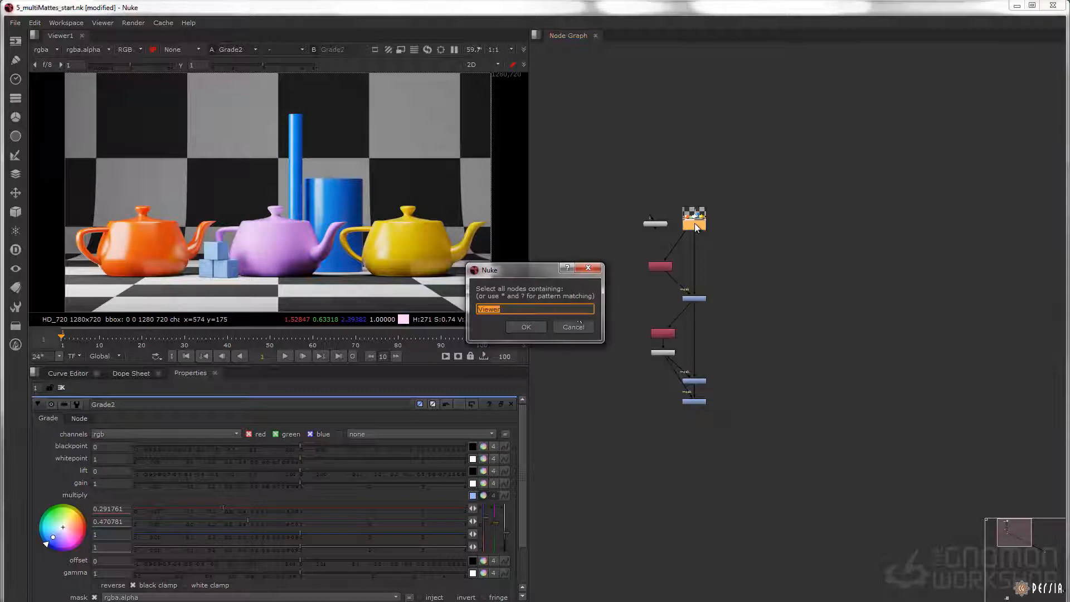
pyautogui.click(571, 326)
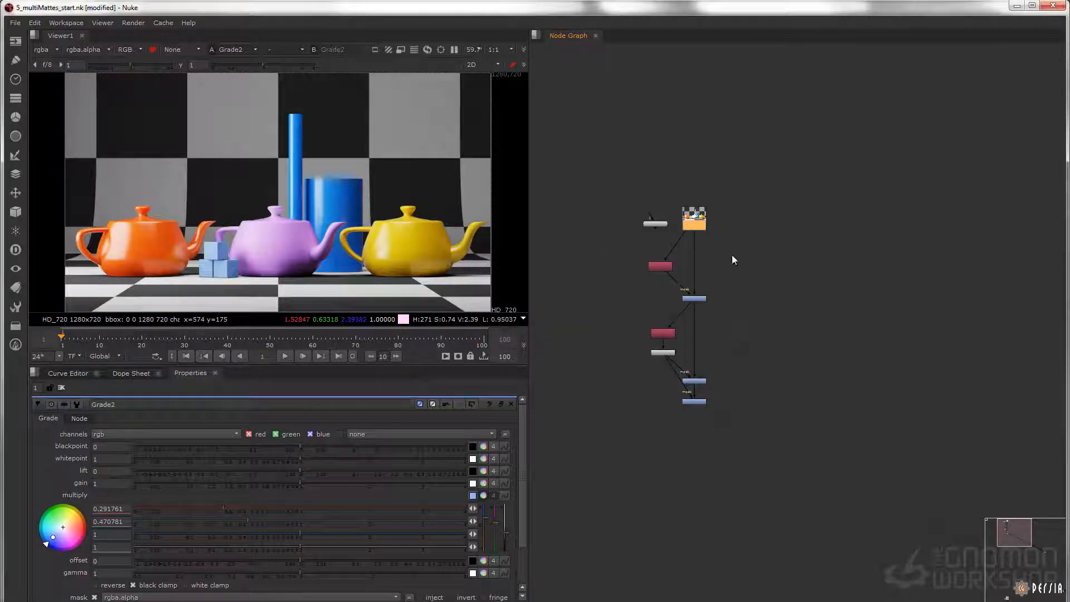
pyautogui.moveTo(696, 212); pyautogui.dragTo(699, 175)
pyautogui.moveTo(656, 224); pyautogui.dragTo(656, 198)
pyautogui.moveTo(755, 223); pyautogui.dragTo(574, 411)
pyautogui.moveTo(723, 284); pyautogui.dragTo(560, 367)
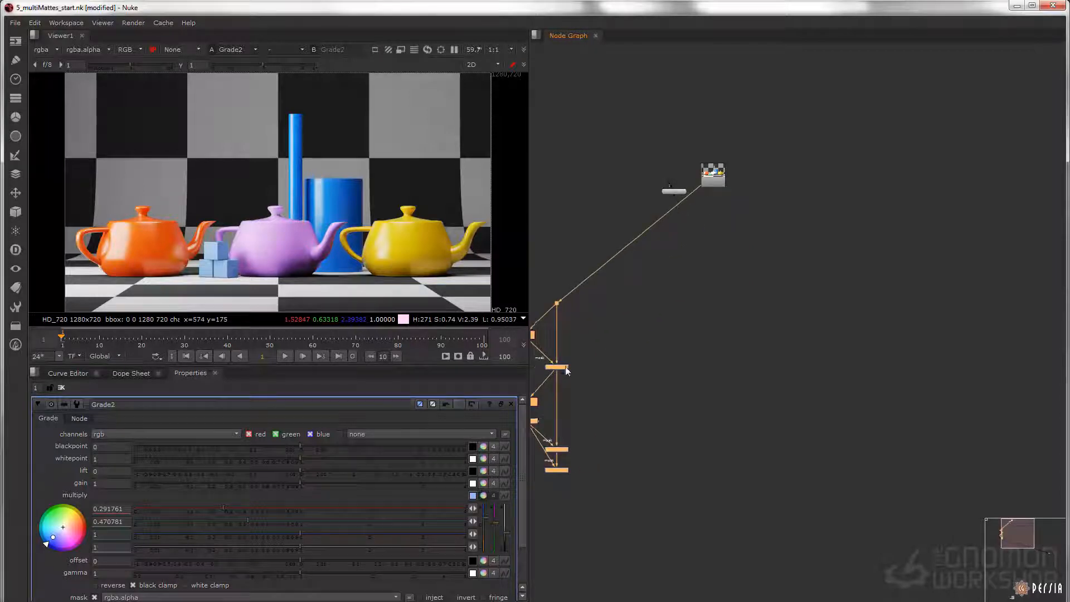
# Insert the comp nodes from bty_rebuild_multiplication_v001.nk in the _presets folder into the node graph.
pyautogui.click(725, 179)
pyautogui.moveTo(698, 247); pyautogui.dragTo(707, 223, button='middle')
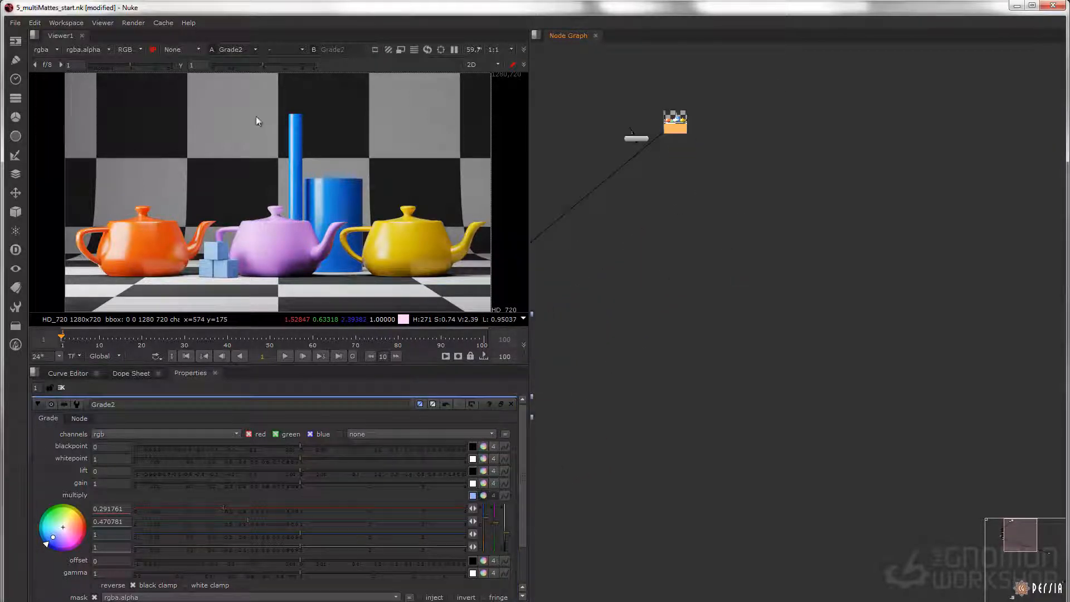
pyautogui.click(19, 23)
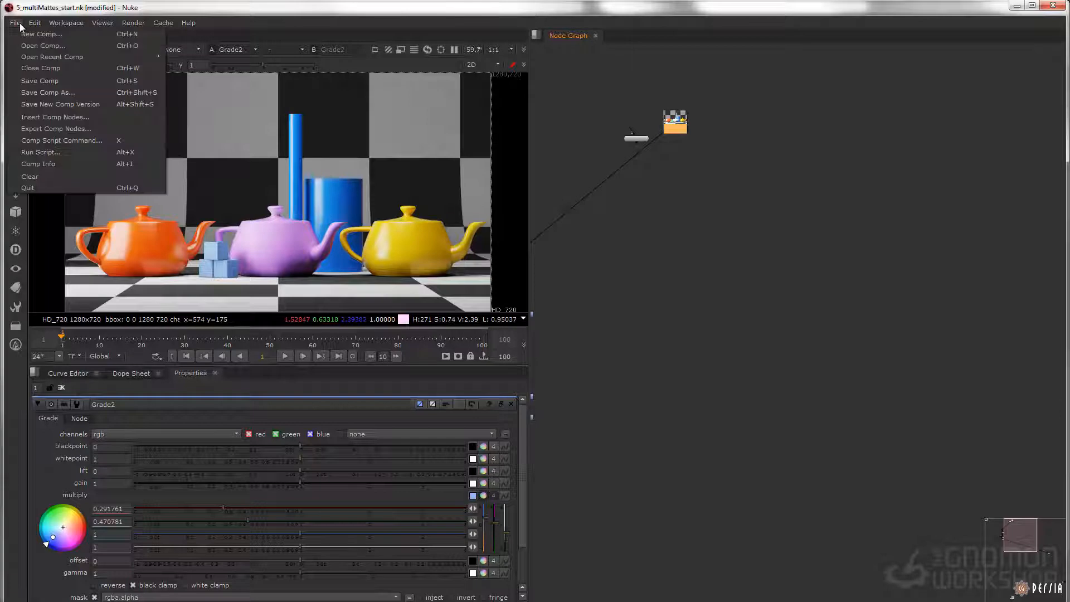
pyautogui.click(63, 117)
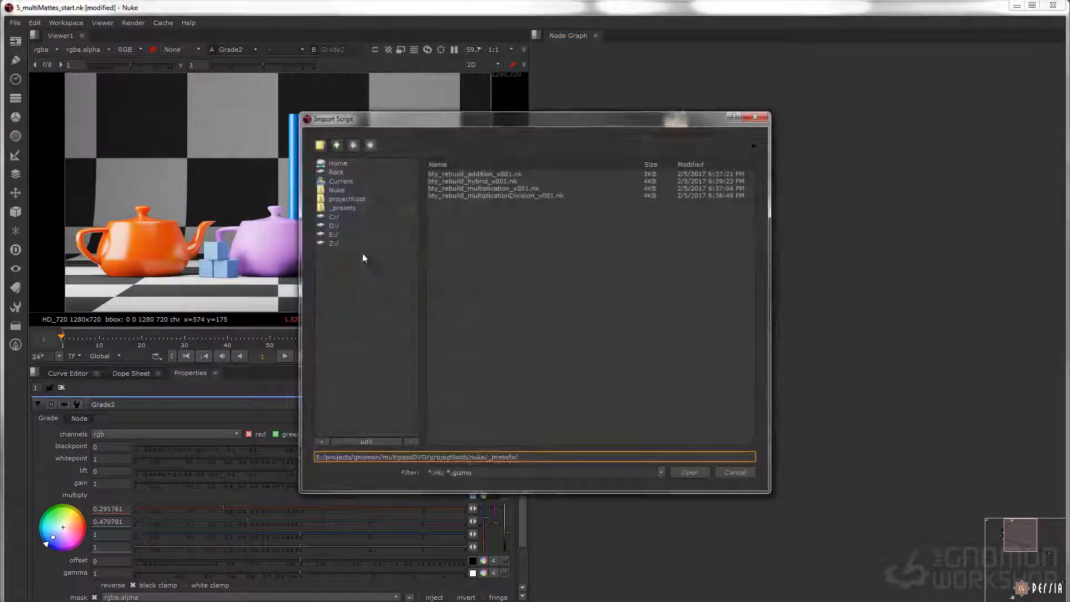
pyautogui.click(353, 207)
pyautogui.click(488, 188)
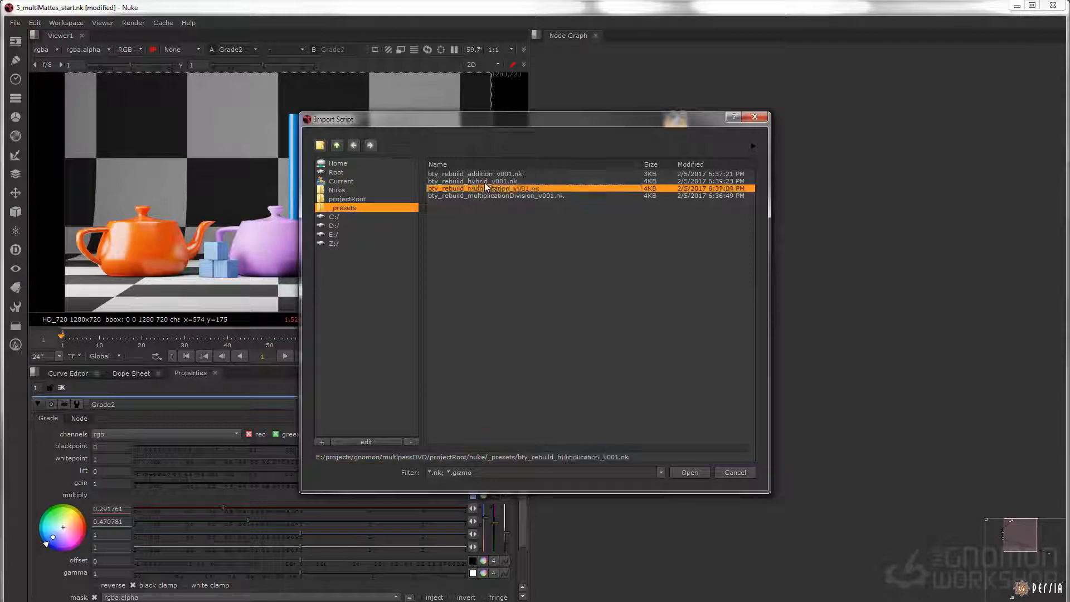
pyautogui.click(694, 473)
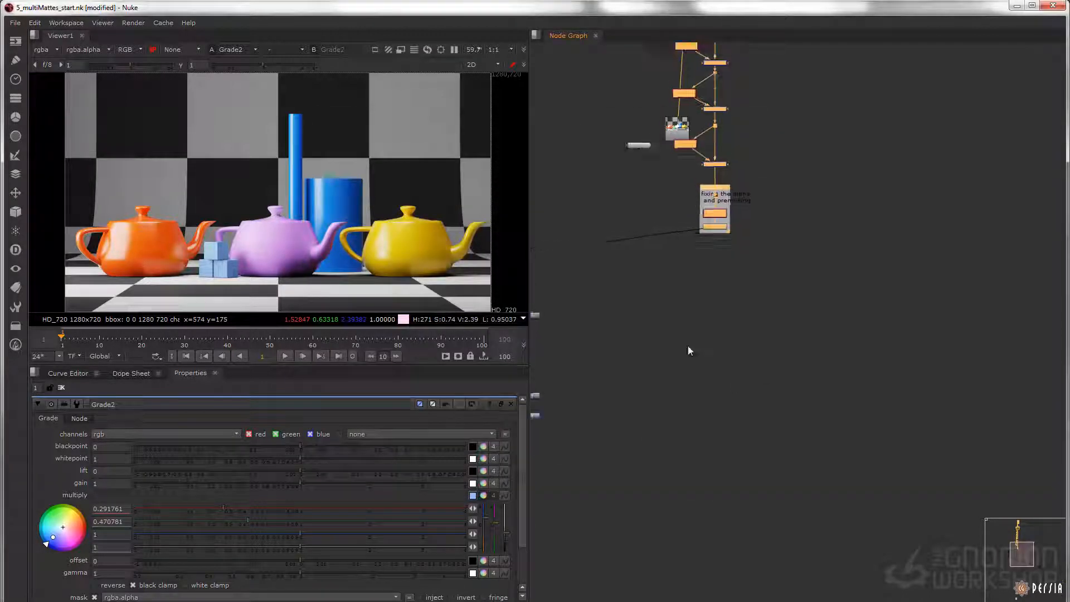
# Place the imported beauty rebuild network below the Read node and connect its input to the render.
pyautogui.scroll(-4, 755, 355)
pyautogui.moveTo(734, 264); pyautogui.dragTo(717, 546)
pyautogui.scroll(6, 646, 305)
pyautogui.moveTo(645, 304); pyautogui.dragTo(696, 308)
pyautogui.moveTo(630, 267); pyautogui.dragTo(868, 133)
# Shift the existing mask and colour-correction branch so it stands clear of the imported rebuild network.
pyautogui.scroll(-3, 868, 134)
pyautogui.moveTo(878, 409); pyautogui.dragTo(838, 250, button='middle')
pyautogui.scroll(-3, 839, 254)
pyautogui.moveTo(761, 304); pyautogui.dragTo(616, 225)
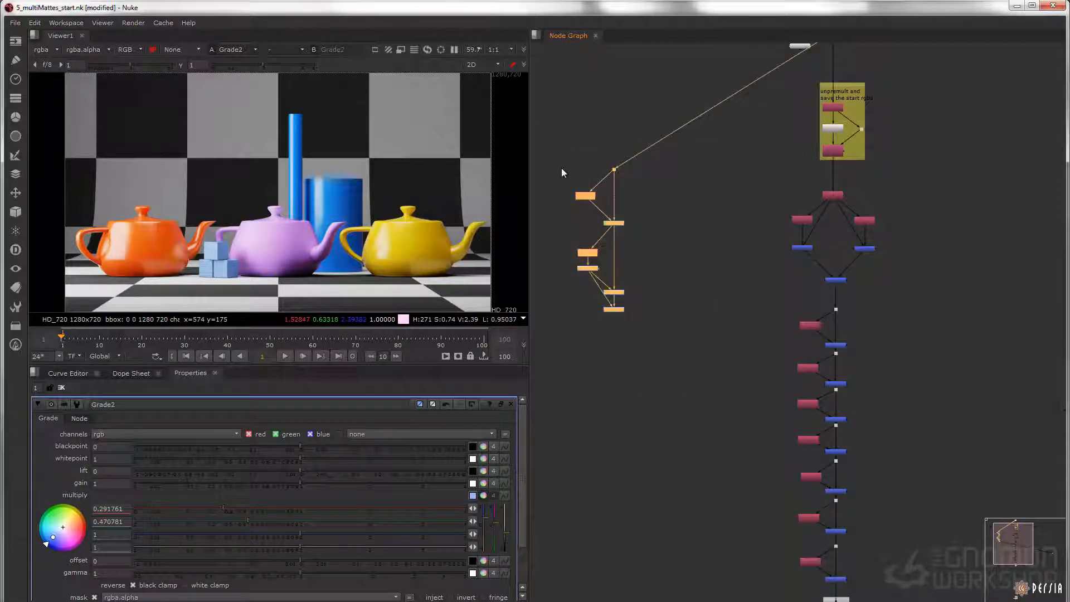
# View the diffuse, reflect and specular passes from Shuffle42, Shuffle41 and Shuffle43 one after another.
pyautogui.moveTo(734, 268); pyautogui.dragTo(664, 198, button='middle')
pyautogui.scroll(3, 741, 260)
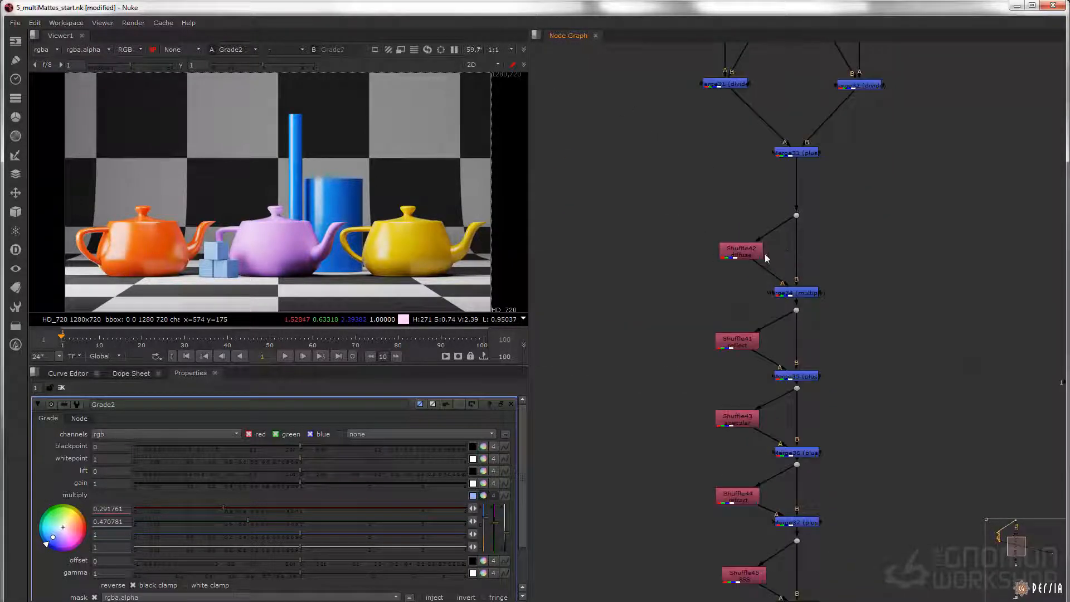
pyautogui.scroll(-2, 764, 258)
pyautogui.click(740, 254)
pyautogui.press('1')
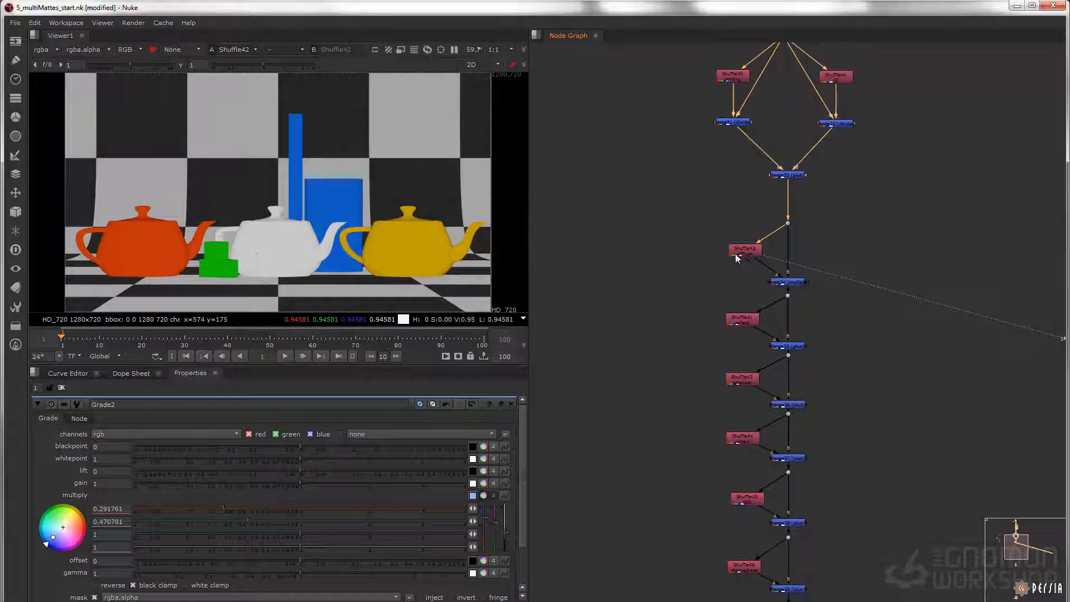
pyautogui.moveTo(748, 325); pyautogui.dragTo(743, 297, button='middle')
pyautogui.click(742, 295)
pyautogui.press('1')
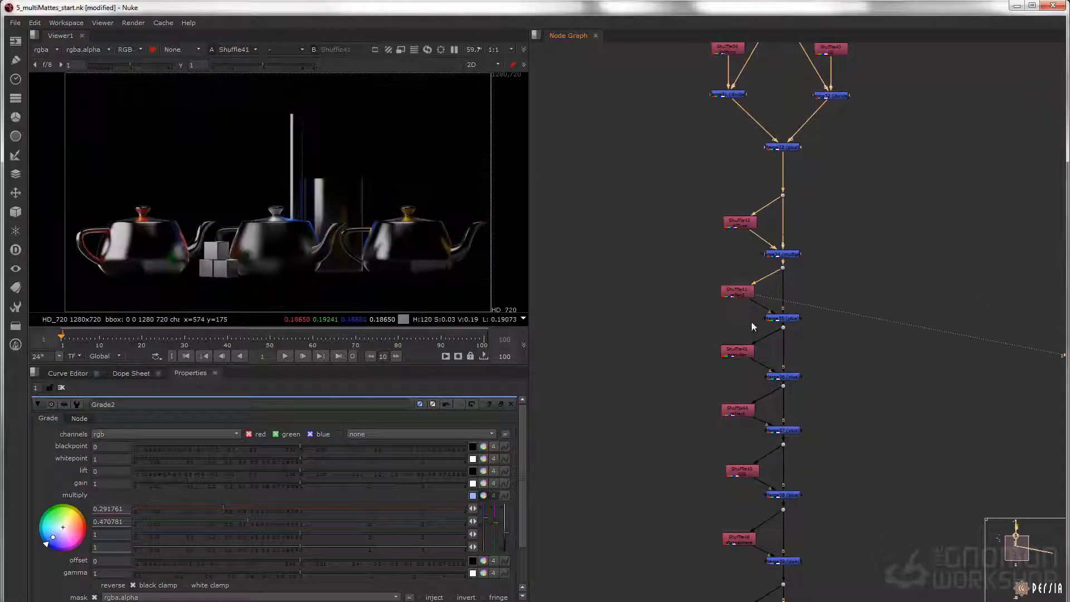
pyautogui.click(744, 353)
pyautogui.press('1')
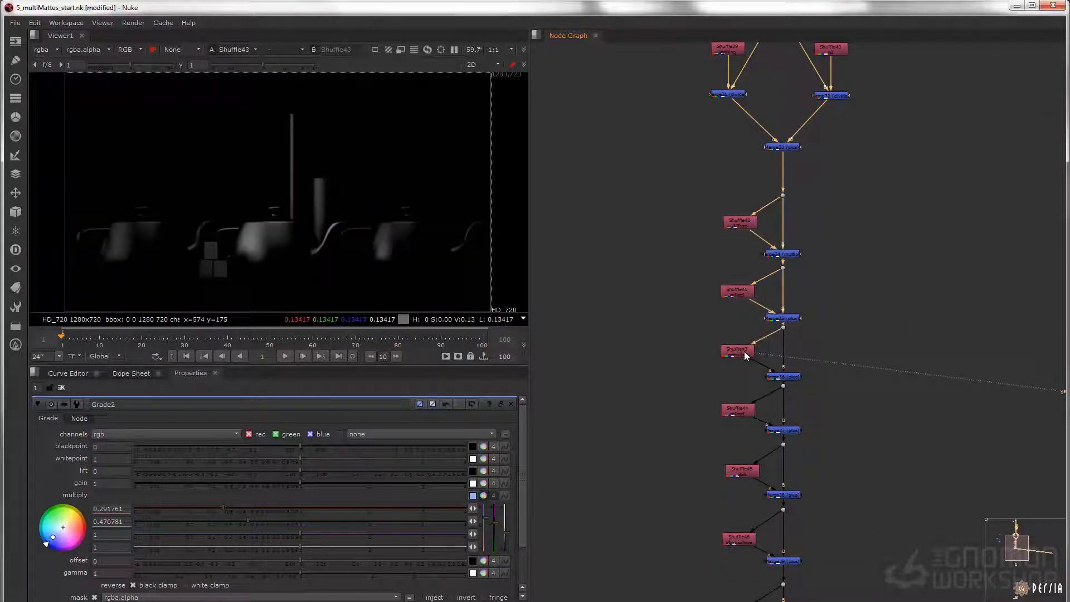
# Move the diffuse multiply merge together with all its upstream nodes higher, opening a gap above the reflect pass.
pyautogui.scroll(-4, 745, 352)
pyautogui.scroll(5, 783, 342)
pyautogui.scroll(-2, 750, 295)
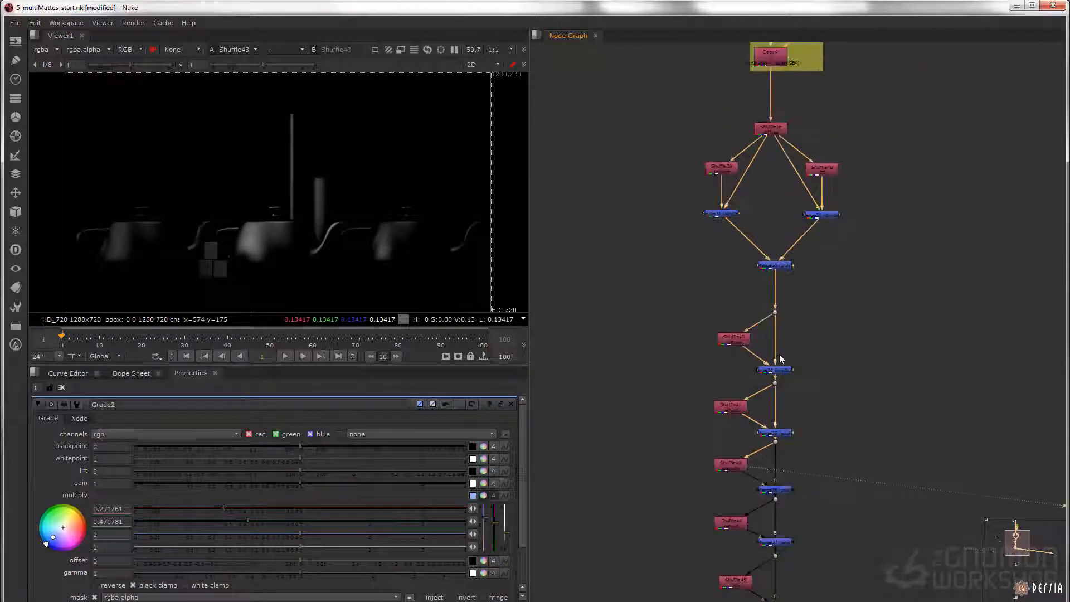
pyautogui.keyDown('ctrl'); pyautogui.click(786, 370); pyautogui.keyUp('ctrl')
pyautogui.moveTo(786, 369); pyautogui.dragTo(787, 201)
# Copy the teapot and cube correction branch, paste it below the diffuse Shuffle42 and connect its top dot to that node.
pyautogui.scroll(-3, 739, 314)
pyautogui.scroll(-2, 775, 245)
pyautogui.moveTo(822, 88); pyautogui.dragTo(718, 560)
pyautogui.scroll(3, 781, 301)
pyautogui.scroll(2, 766, 317)
pyautogui.moveTo(766, 318); pyautogui.dragTo(807, 357, button='middle')
pyautogui.click(808, 357)
pyautogui.keyDown('ctrl'); pyautogui.moveTo(754, 376); pyautogui.dragTo(758, 264); pyautogui.keyUp('ctrl')
pyautogui.click(700, 310)
pyautogui.hotkey('ctrl', 'v')
pyautogui.moveTo(704, 303); pyautogui.dragTo(731, 211)
pyautogui.scroll(3, 721, 245)
pyautogui.moveTo(732, 208); pyautogui.dragTo(728, 206)
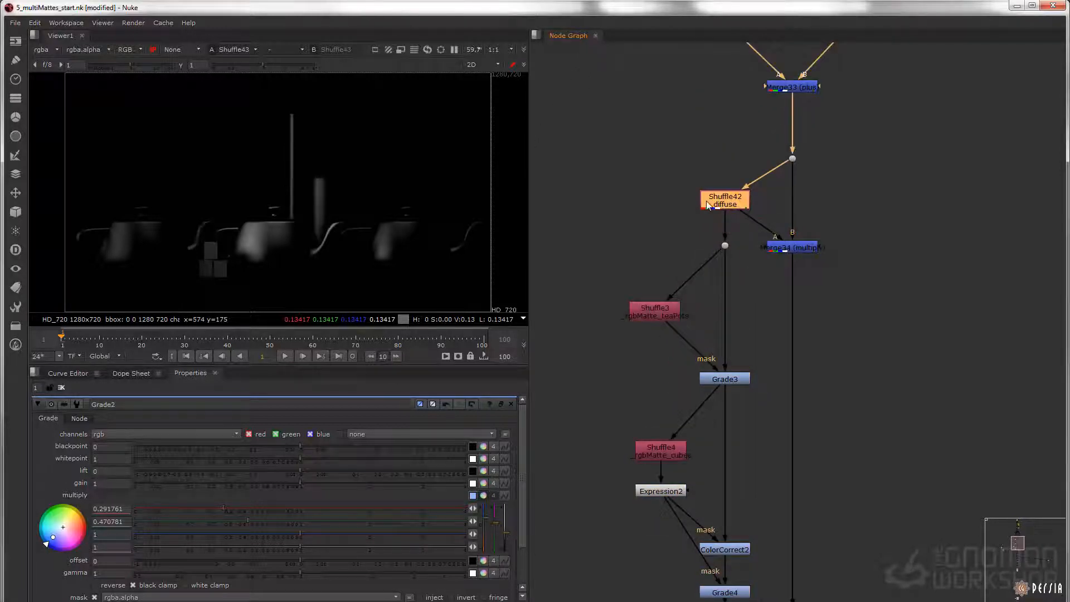
# Move the multiply node Merge34 below the pasted branch, connect its A input to Grade4 and view Grade4.
pyautogui.moveTo(801, 250); pyautogui.dragTo(797, 505)
pyautogui.moveTo(797, 505); pyautogui.dragTo(791, 230, button='middle')
pyautogui.moveTo(791, 230); pyautogui.dragTo(720, 319)
pyautogui.moveTo(767, 298); pyautogui.dragTo(659, 358)
pyautogui.press('1')
# Compare the original diffuse pass at Shuffle42 with the corrected output of Grade4 in the viewer.
pyautogui.moveTo(709, 132); pyautogui.dragTo(735, 305, button='middle')
pyautogui.click(754, 93)
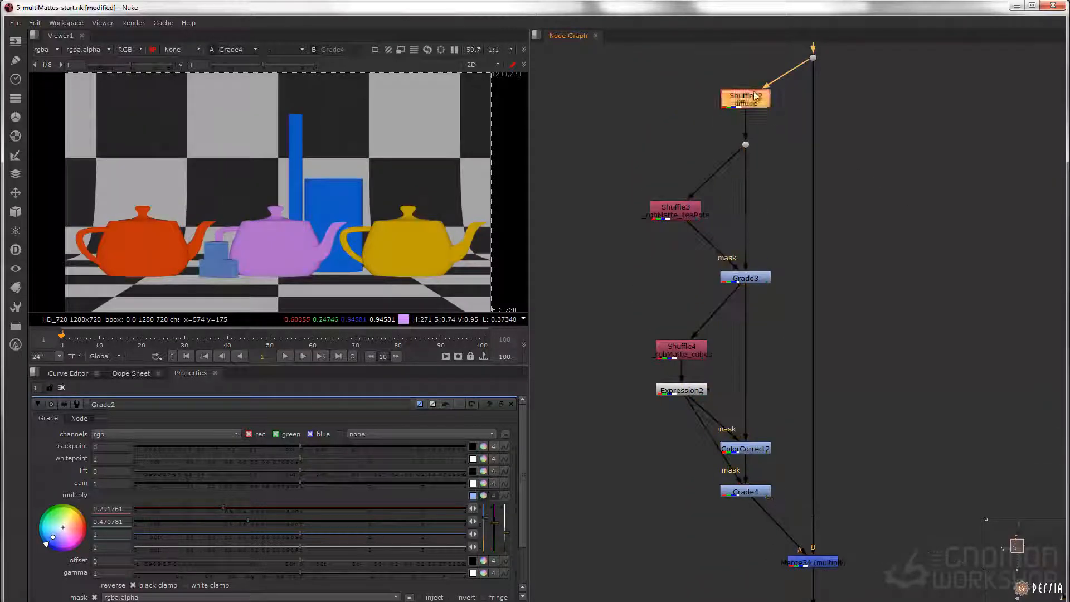
pyautogui.press('1')
pyautogui.moveTo(752, 458); pyautogui.dragTo(727, 346, button='middle')
pyautogui.moveTo(748, 358); pyautogui.dragTo(680, 407)
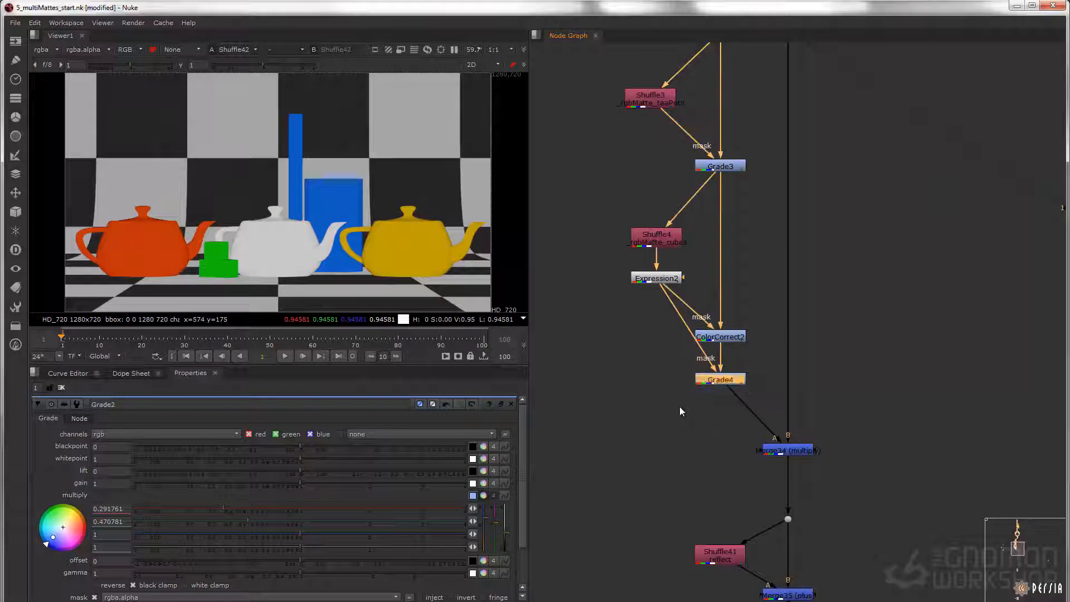
pyautogui.press('1')
# View the combined lighting at Dot3 and its multiplication with the corrected diffuse at Merge34.
pyautogui.moveTo(754, 427); pyautogui.dragTo(715, 597, button='middle')
pyautogui.moveTo(806, 169); pyautogui.dragTo(717, 248)
pyautogui.press('1')
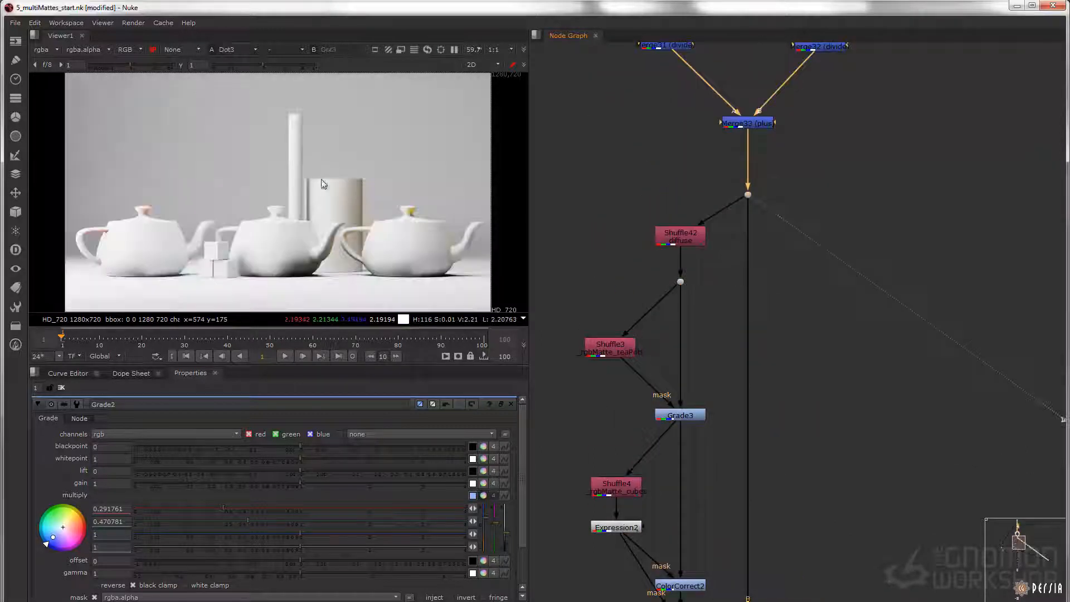
pyautogui.moveTo(748, 498); pyautogui.dragTo(760, 112, button='middle')
pyautogui.moveTo(784, 279); pyautogui.dragTo(697, 356)
pyautogui.press('1')
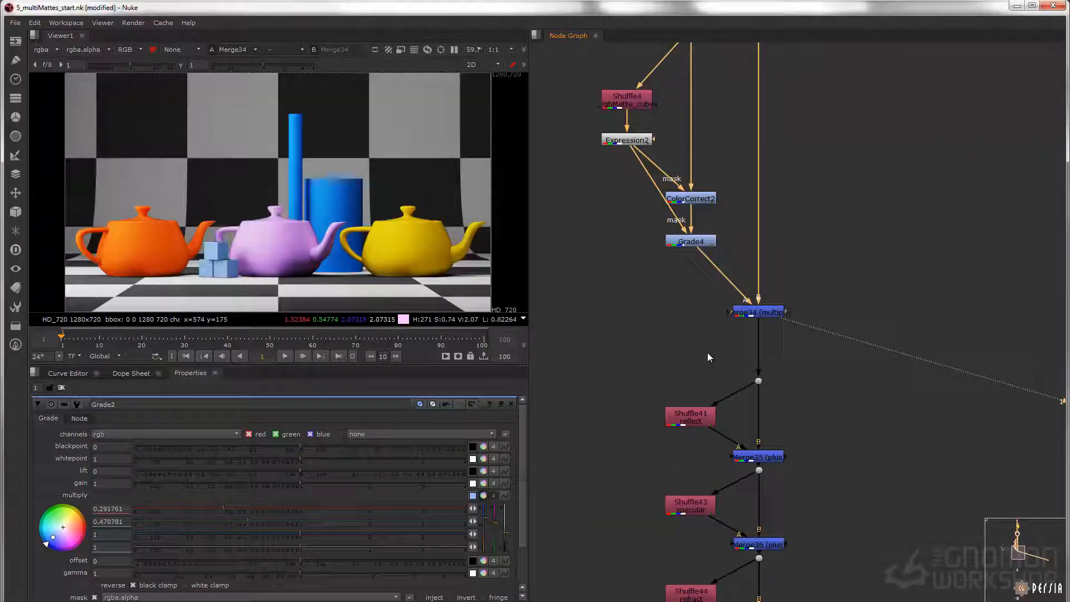
# Follow the rebuild down the chain in the viewer, from the reflect merge Merge35 to the final Premult5.
pyautogui.moveTo(758, 463); pyautogui.dragTo(716, 247, button='middle')
pyautogui.moveTo(666, 171); pyautogui.dragTo(731, 249)
pyautogui.press('1')
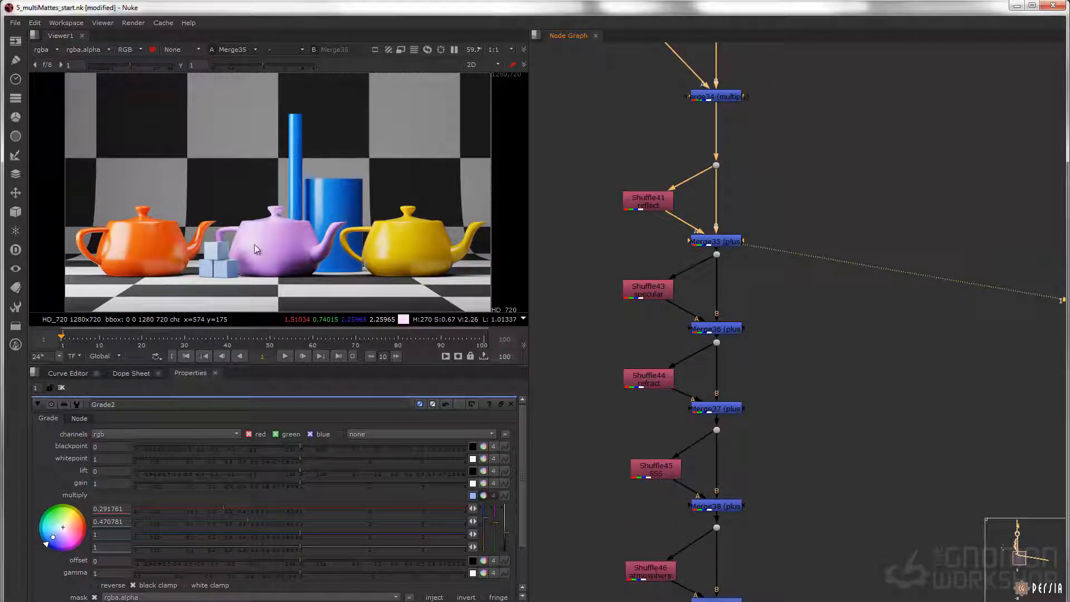
pyautogui.moveTo(775, 279); pyautogui.dragTo(756, 168, button='middle')
pyautogui.moveTo(661, 278); pyautogui.dragTo(732, 348)
pyautogui.press('1')
pyautogui.moveTo(748, 599); pyautogui.dragTo(697, 237, button='middle')
pyautogui.moveTo(580, 352); pyautogui.dragTo(716, 396)
pyautogui.press('1')
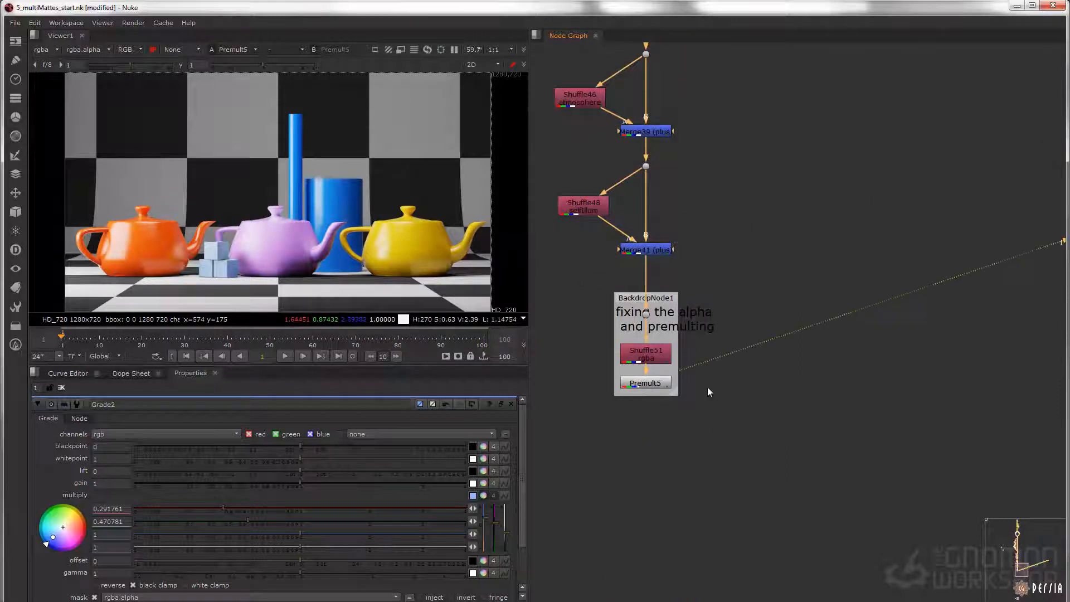
# Compare the original render with the rebuilt, colour-corrected Premult5 output by alternating the two viewer inputs.
pyautogui.scroll(-2, 700, 382)
pyautogui.scroll(-4, 683, 375)
pyautogui.moveTo(676, 223); pyautogui.dragTo(679, 443, button='middle')
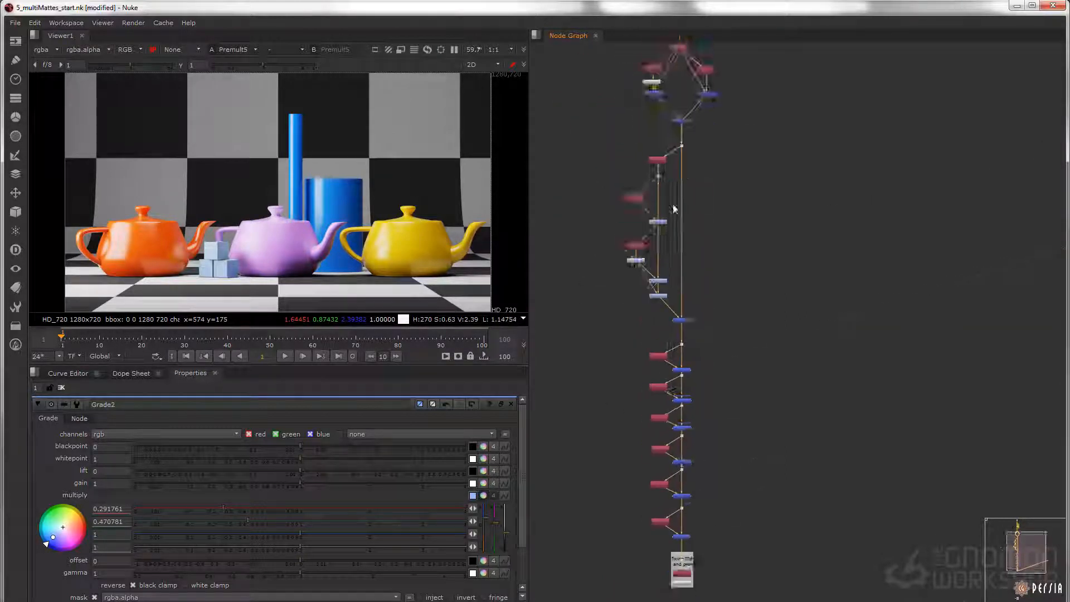
pyautogui.moveTo(678, 202); pyautogui.dragTo(694, 357, button='middle')
pyautogui.click(692, 94)
pyautogui.press('1')
pyautogui.press('1')
pyautogui.press('2')
pyautogui.press('1')
pyautogui.press('2')
pyautogui.press('1')
pyautogui.press('2')
pyautogui.press('1')
pyautogui.press('2')
pyautogui.press('1')
# Examine the cubes closely in the Premult5 output and sample pixel colours around their edges and contact areas.
pyautogui.moveTo(732, 359); pyautogui.dragTo(730, 273, button='middle')
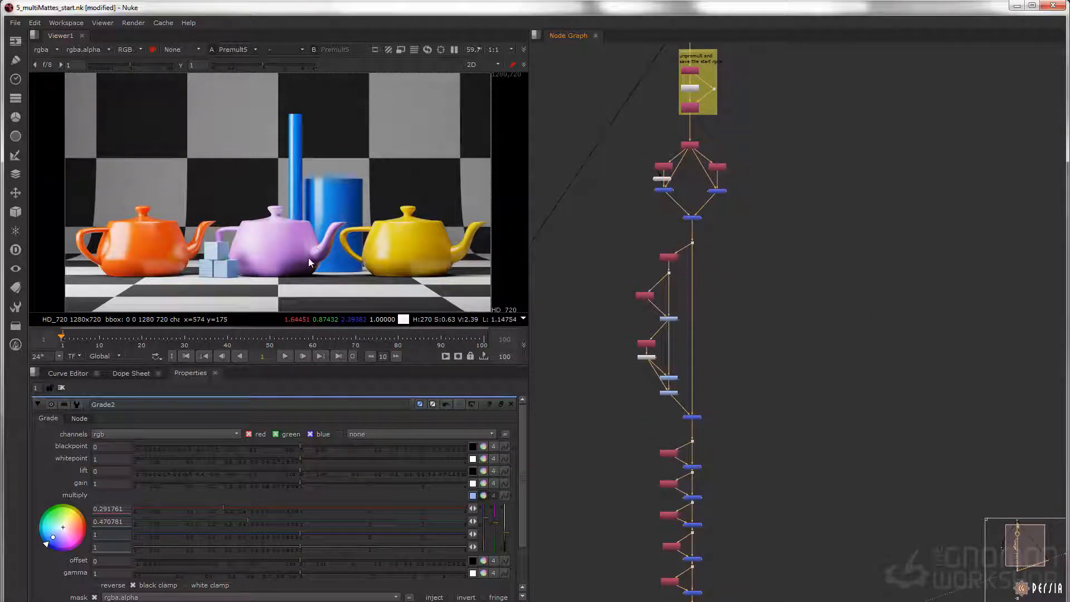
pyautogui.scroll(8, 215, 266)
pyautogui.scroll(2, 253, 213)
pyautogui.moveTo(283, 212)
pyautogui.mouseDown(button='middle')
pyautogui.moveTo(298, 220)
pyautogui.moveTo(284, 224)
pyautogui.mouseUp(button='middle')
pyautogui.keyDown('ctrl'); pyautogui.moveTo(262, 226); pyautogui.dragTo(268, 228); pyautogui.keyUp('ctrl')
pyautogui.moveTo(436, 297); pyautogui.dragTo(416, 269, button='middle')
pyautogui.moveTo(286, 306); pyautogui.dragTo(406, 174, button='middle')
pyautogui.keyDown('ctrl'); pyautogui.moveTo(187, 216); pyautogui.dragTo(221, 217); pyautogui.keyUp('ctrl')
pyautogui.moveTo(167, 125); pyautogui.dragTo(176, 178, button='middle')
pyautogui.keyDown('ctrl'); pyautogui.click(227, 188); pyautogui.keyUp('ctrl')
pyautogui.moveTo(393, 119); pyautogui.dragTo(317, 181, button='middle')
pyautogui.keyDown('ctrl'); pyautogui.click(318, 181); pyautogui.keyUp('ctrl')
# View the GI divide node Merge32 and examine the colour bleeding around the cubes.
pyautogui.moveTo(674, 178); pyautogui.dragTo(674, 188, button='middle')
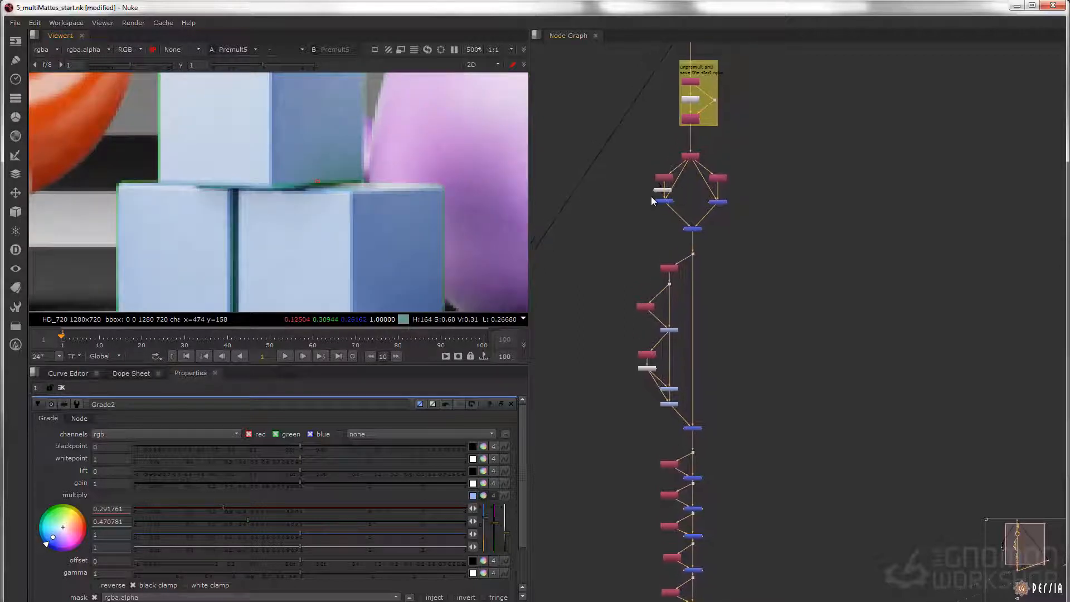
pyautogui.scroll(3, 662, 299)
pyautogui.moveTo(595, 358); pyautogui.dragTo(677, 445)
pyautogui.moveTo(678, 445); pyautogui.dragTo(646, 565, button='middle')
pyautogui.scroll(2, 770, 224)
pyautogui.moveTo(808, 233); pyautogui.dragTo(652, 291)
pyautogui.press('1')
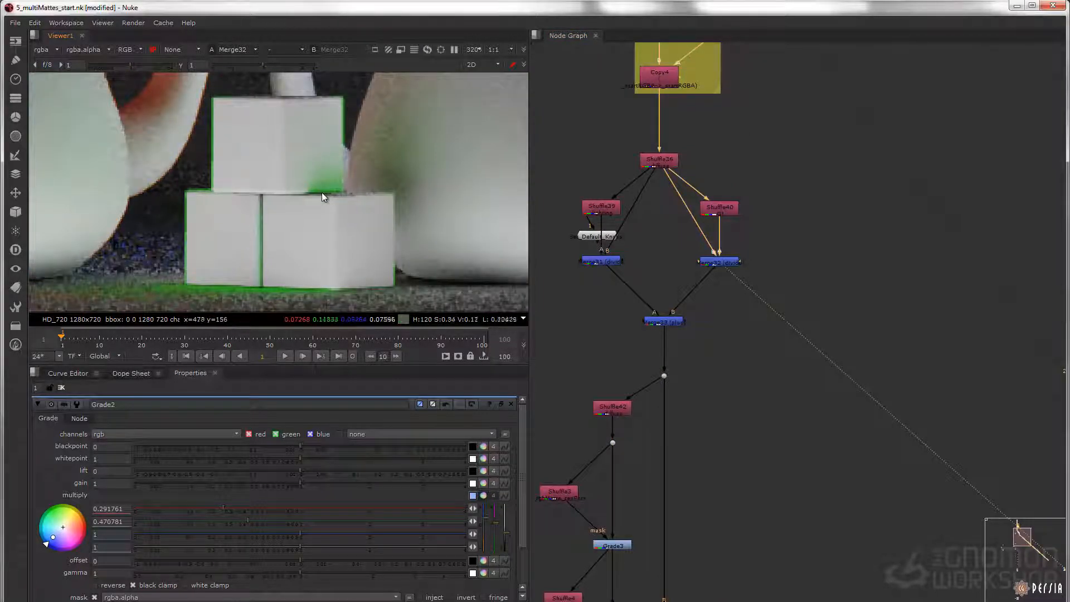
# Paste a copy of the cubes matte Shuffle and Expression nodes beside Merge32 and feed them from Merge32.
pyautogui.scroll(2, 723, 225)
pyautogui.moveTo(740, 234); pyautogui.dragTo(712, 254, button='middle')
pyautogui.click(767, 306)
pyautogui.hotkey('ctrl', 'v')
pyautogui.moveTo(771, 308); pyautogui.dragTo(708, 293)
pyautogui.click(788, 300)
# Insert a ColorCorrect node between Merge32 and Merge33, connect its mask to Expression3 and view it.
pyautogui.moveTo(704, 329); pyautogui.dragTo(702, 315, button='middle')
pyautogui.press('Tab')
pyautogui.write('dolorc')
pyautogui.press('Return')
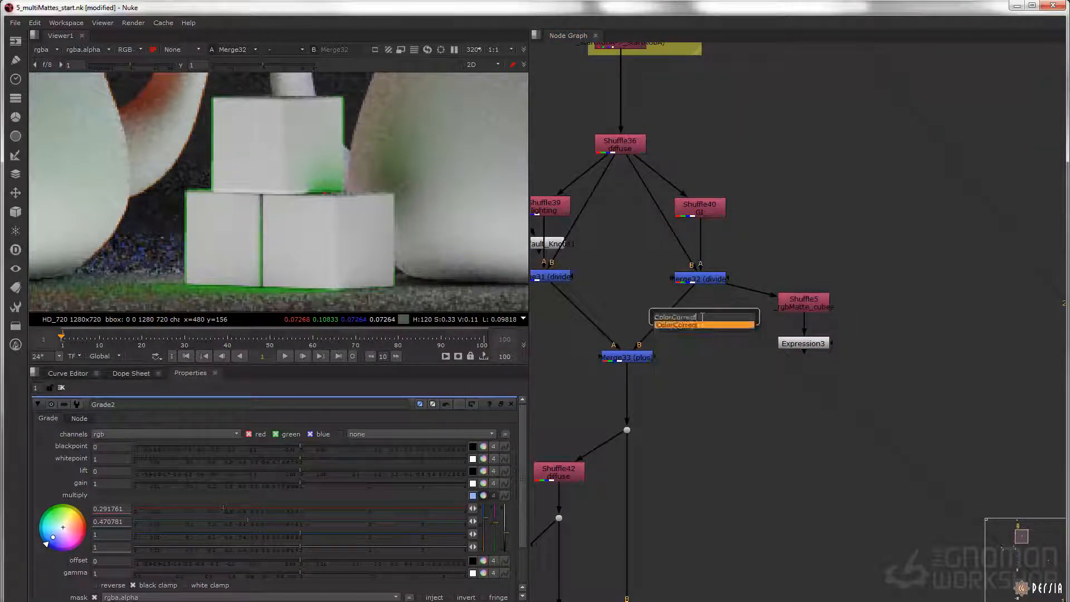
pyautogui.moveTo(697, 316); pyautogui.dragTo(708, 343)
pyautogui.press('1')
# Set ColorCorrect3's master saturation to 0 and inspect the cubes' edges and the floor beneath them.
pyautogui.moveTo(301, 458); pyautogui.dragTo(11, 435)
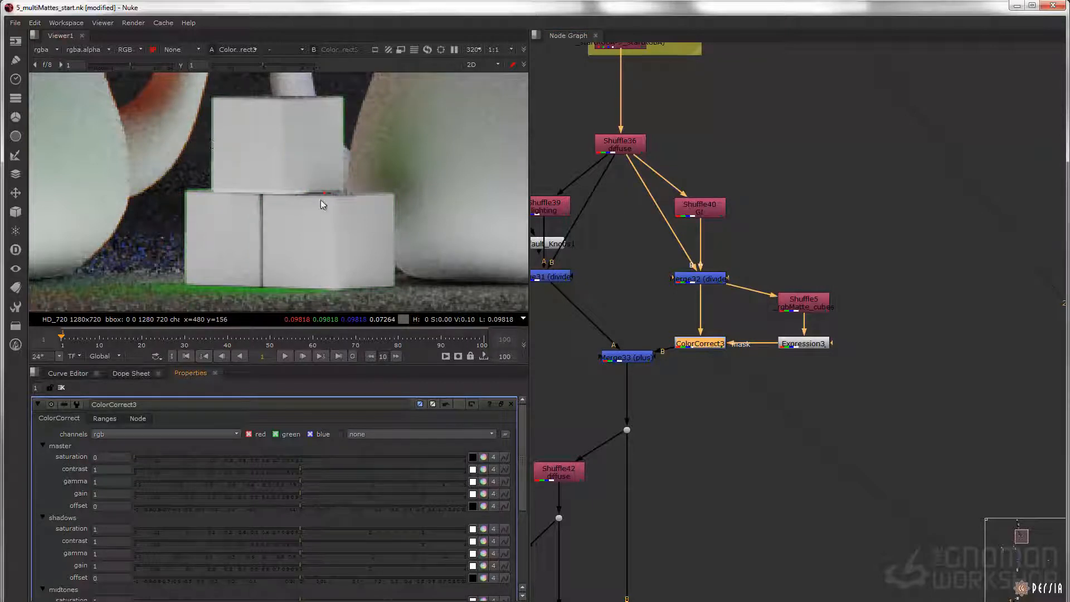
pyautogui.scroll(3, 366, 194)
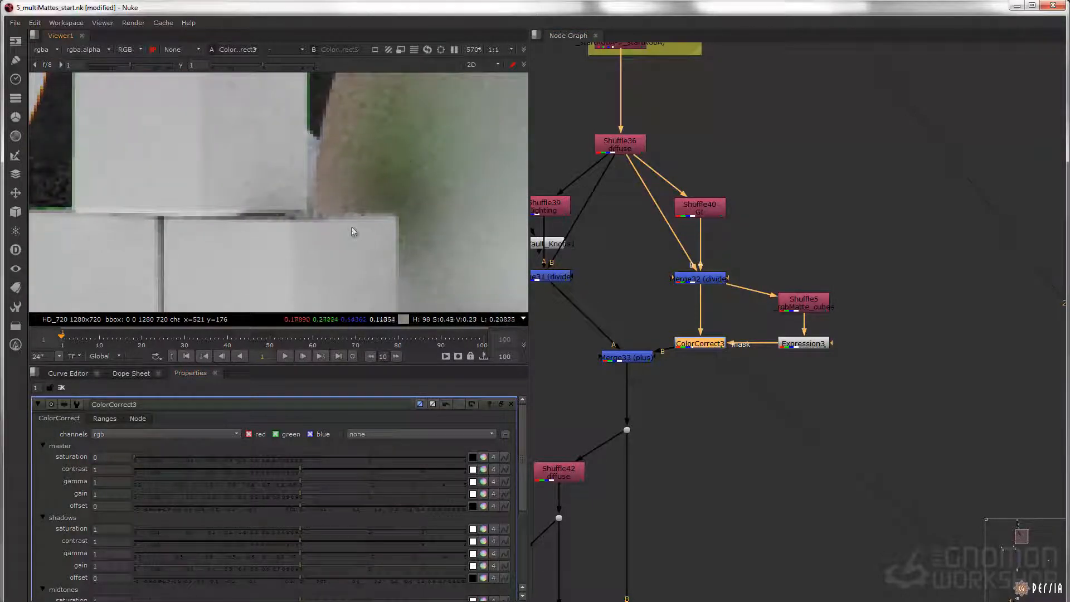
pyautogui.scroll(2, 358, 208)
pyautogui.moveTo(259, 260); pyautogui.dragTo(322, 212, button='middle')
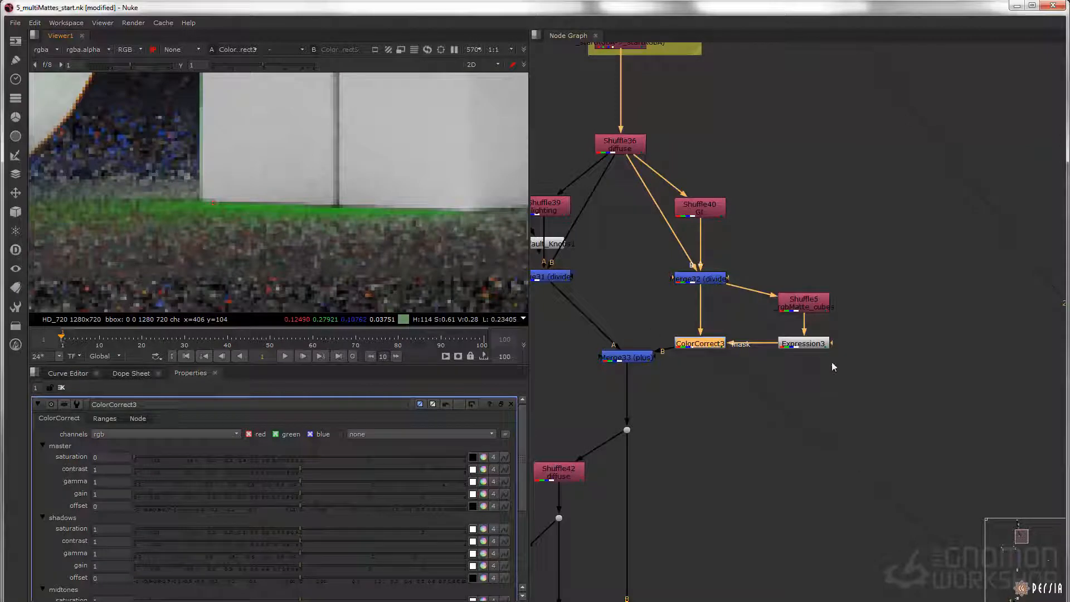
# Add an Erode (filter) node after Expression3 in the mask branch and set its channels to rgba.
pyautogui.click(815, 346)
pyautogui.press('Tab')
pyautogui.write('ero')
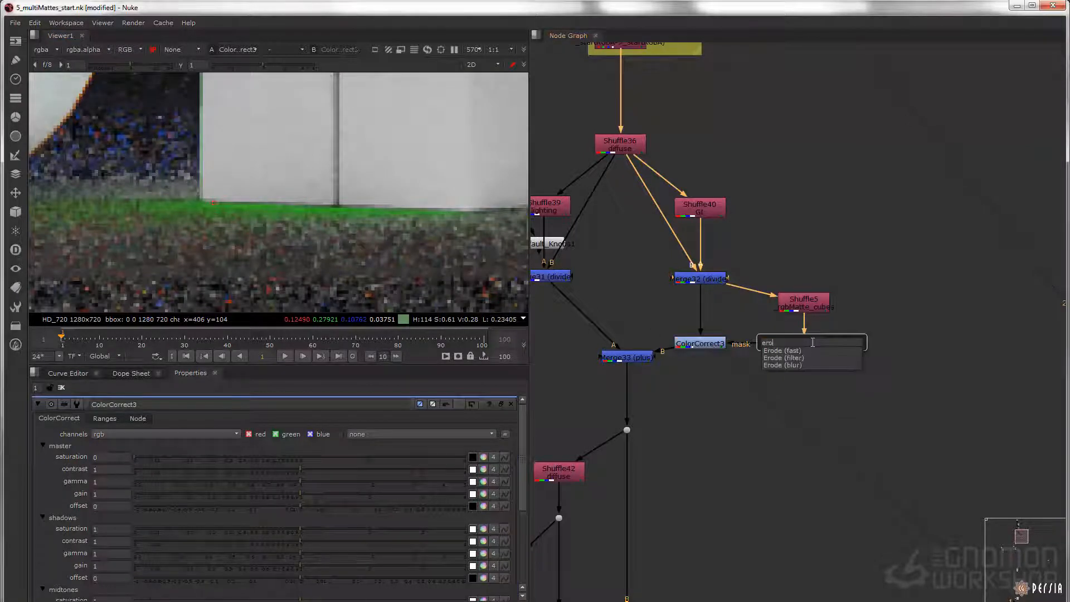
pyautogui.press('Down')
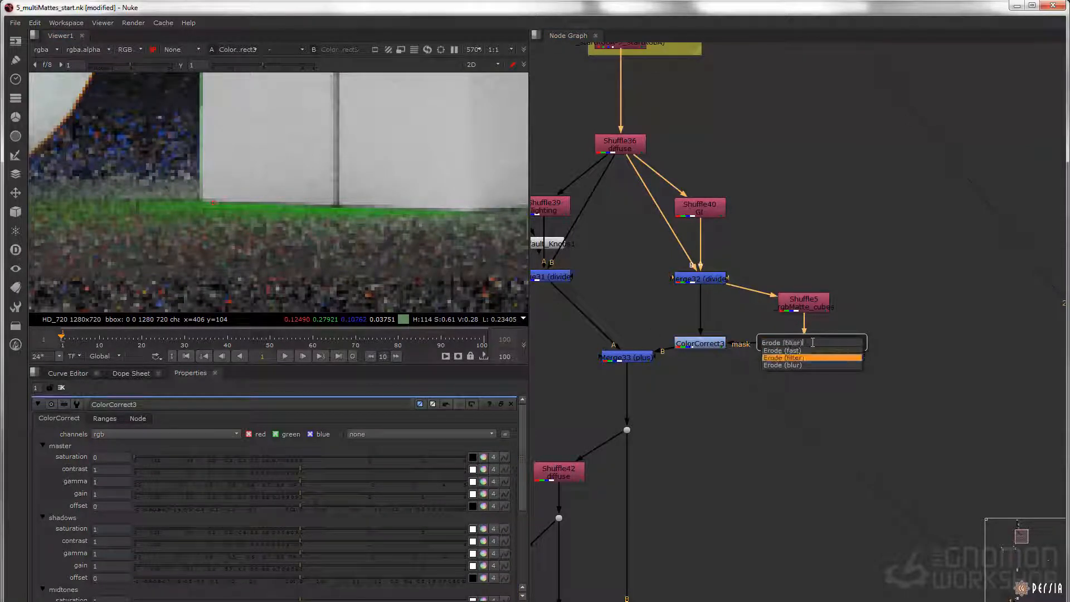
pyautogui.press('Return')
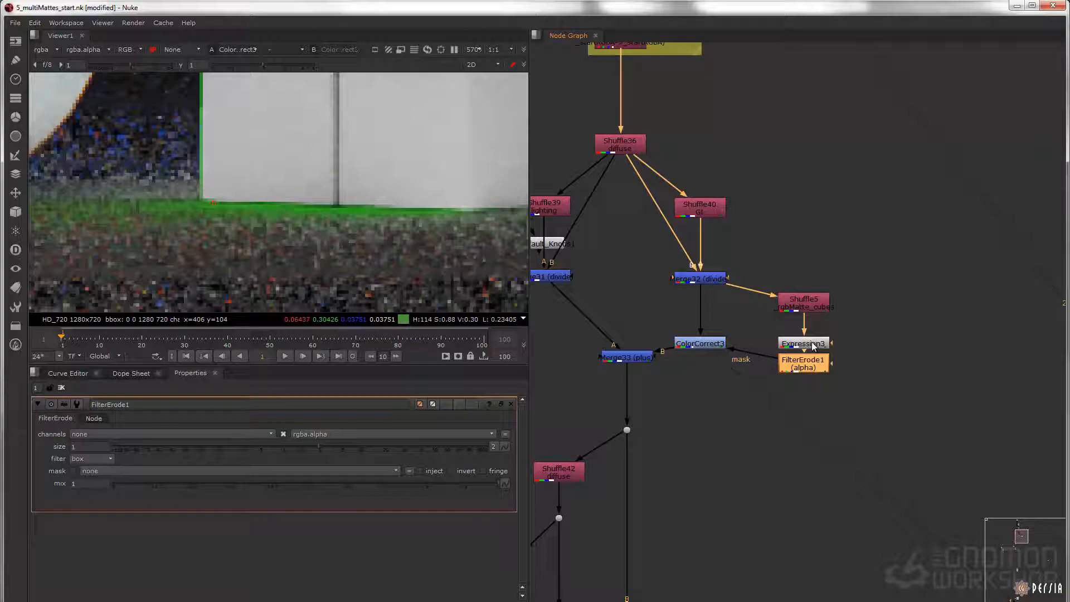
pyautogui.click(105, 432)
pyautogui.click(128, 462)
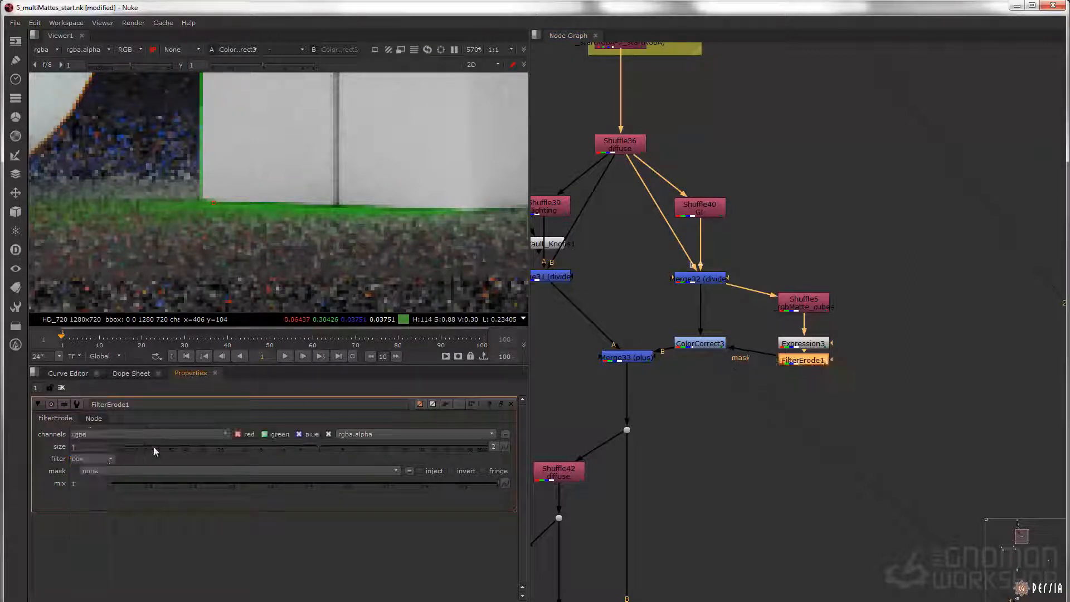
# Expand the cubes matte by setting FilterErode1's size to -41 and inspect the floor next to the cubes.
pyautogui.moveTo(289, 451); pyautogui.dragTo(256, 447)
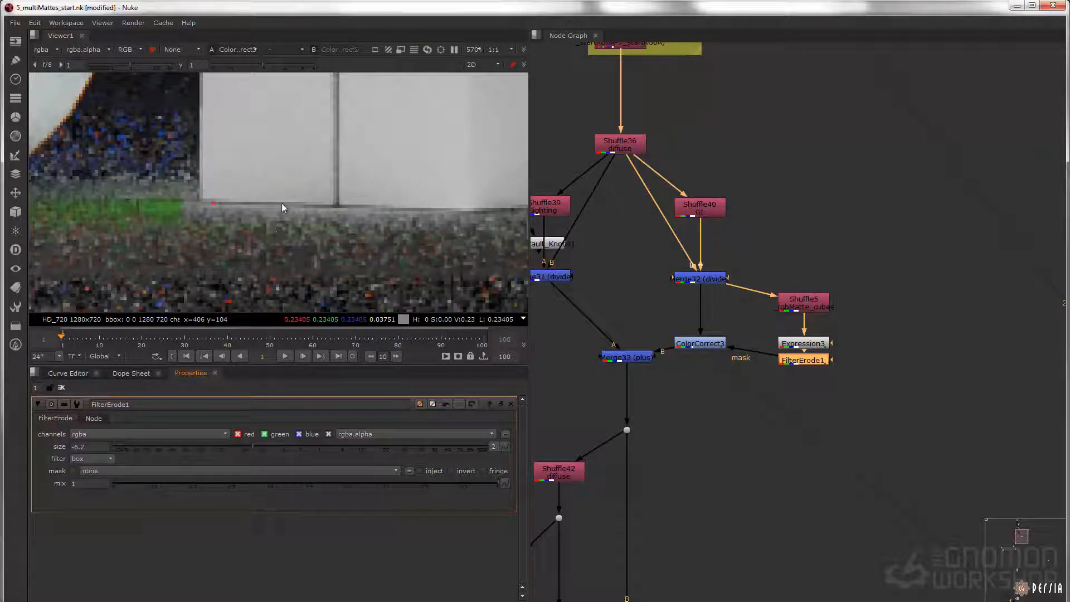
pyautogui.moveTo(251, 444); pyautogui.dragTo(179, 439)
pyautogui.moveTo(186, 196); pyautogui.dragTo(304, 192, button='middle')
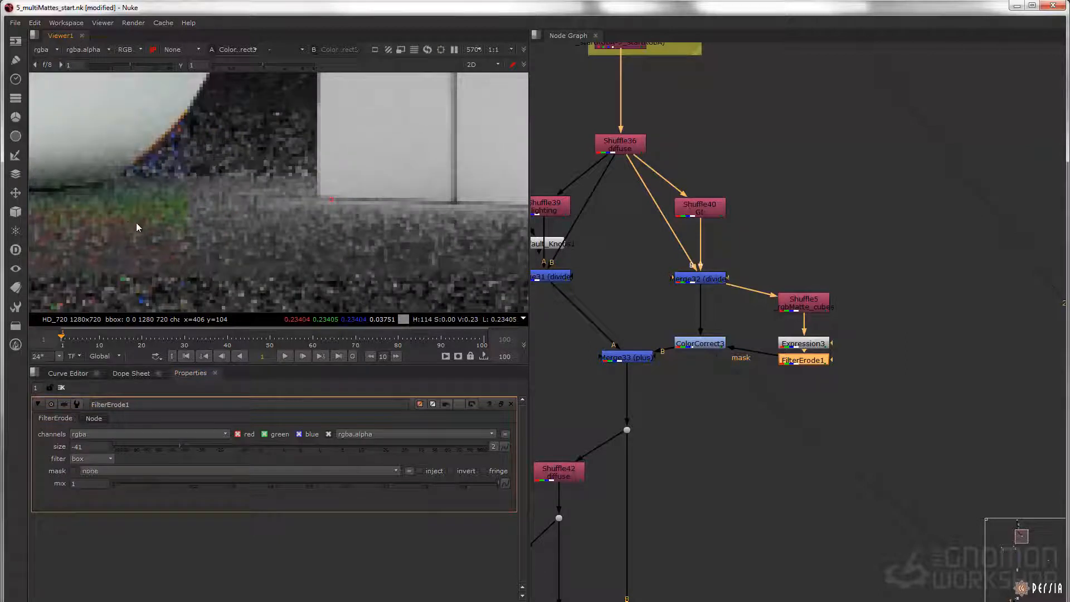
# Expand the cubes matte further through FilterErode1's size, and insert a Blur node after it in the mask branch, viewing its output.
pyautogui.moveTo(128, 225); pyautogui.dragTo(220, 224, button='middle')
pyautogui.moveTo(179, 447); pyautogui.dragTo(131, 437)
pyautogui.moveTo(700, 343); pyautogui.dragTo(698, 357)
pyautogui.press('Tab')
pyautogui.write('blur')
pyautogui.press('Return')
pyautogui.press('1')
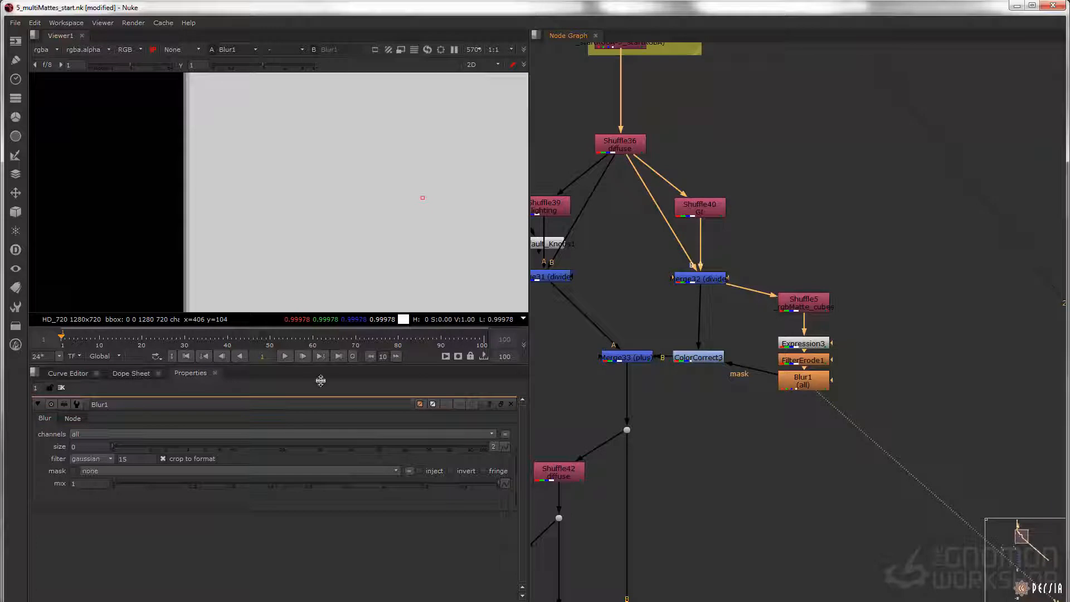
# Soften the expanded matte by setting Blur1's size to 36.8, and view ColorCorrect3's result fitted to the whole frame.
pyautogui.moveTo(155, 450); pyautogui.dragTo(342, 449)
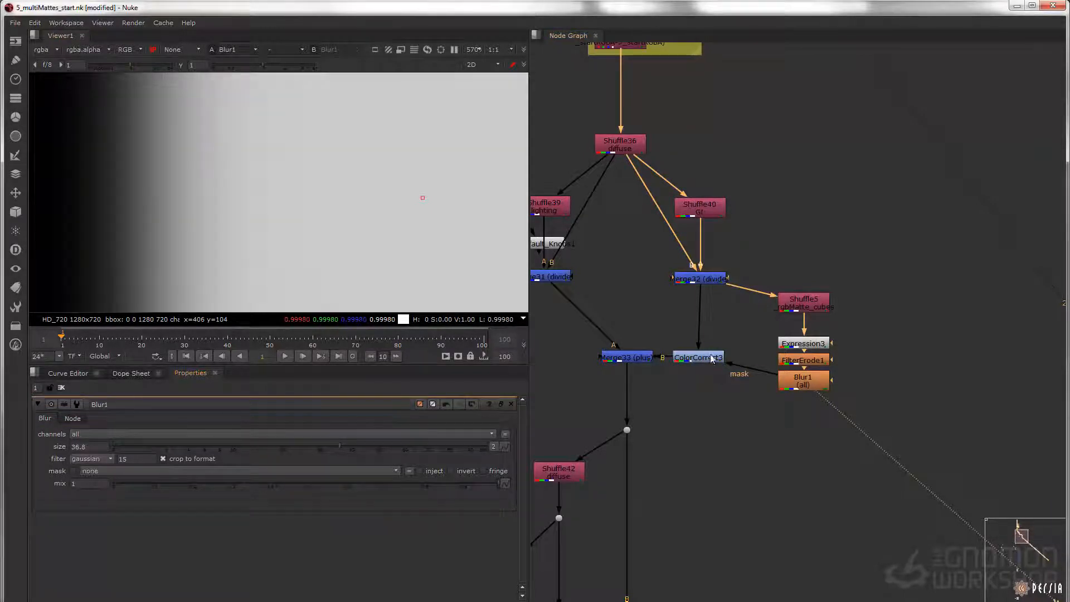
pyautogui.press('1')
pyautogui.press('f')
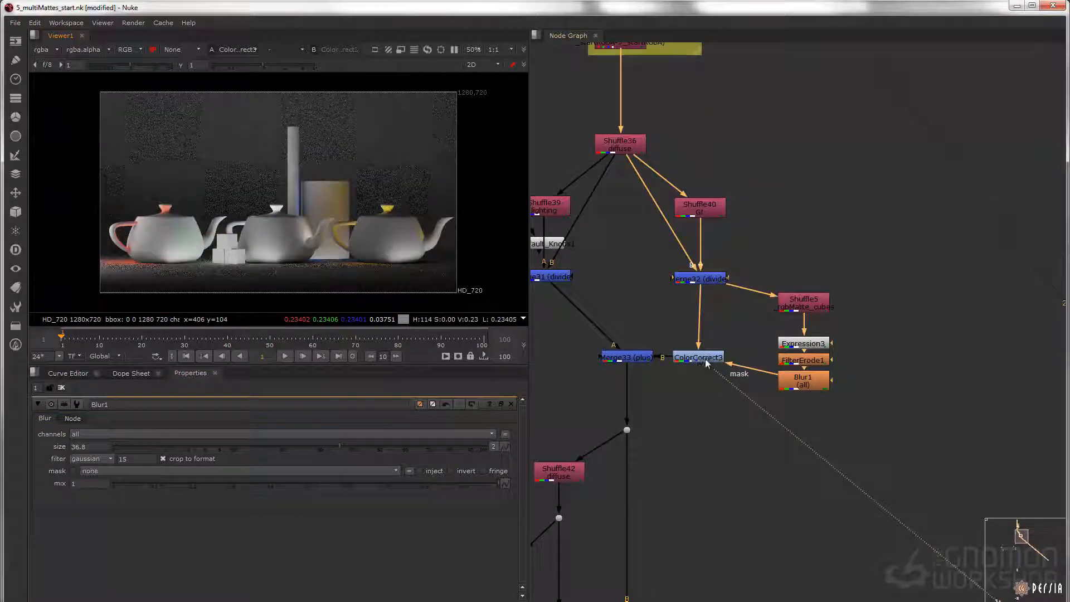
# Select the mask branch from Shuffle5 to Blur1 and move it up so Blur1 lines up with ColorCorrect3.
pyautogui.scroll(-1, 748, 354)
pyautogui.moveTo(747, 354); pyautogui.dragTo(745, 367, button='middle')
pyautogui.moveTo(859, 293); pyautogui.dragTo(773, 413)
pyautogui.moveTo(793, 396); pyautogui.dragTo(794, 375)
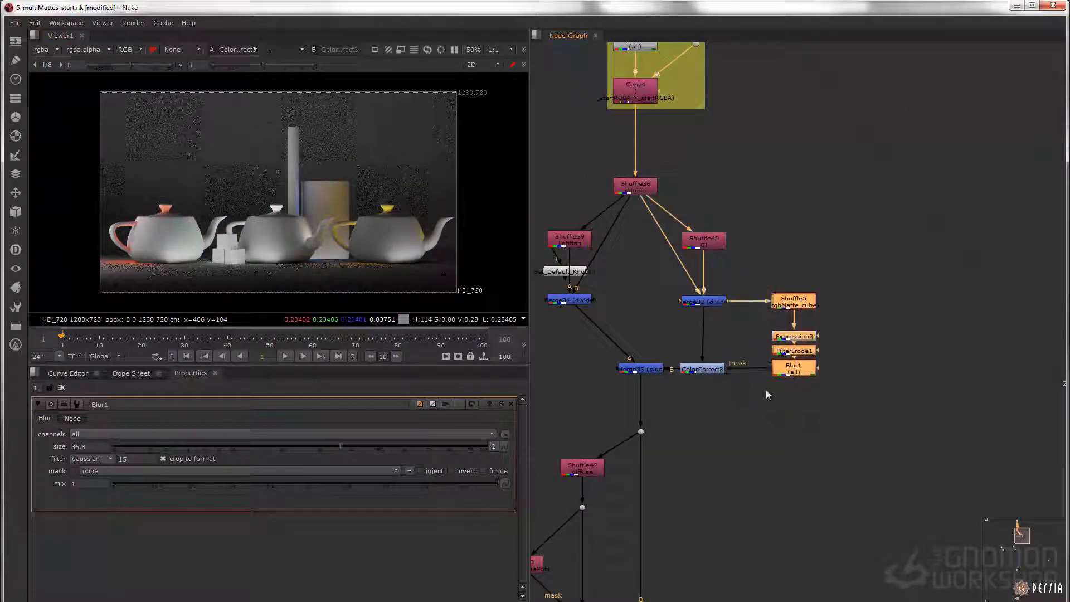
# View Merge33's combined result, followed by the output at the lower end of the rebuilt comp.
pyautogui.scroll(-1, 769, 395)
pyautogui.click(666, 361)
pyautogui.press('1')
pyautogui.scroll(-3, 670, 363)
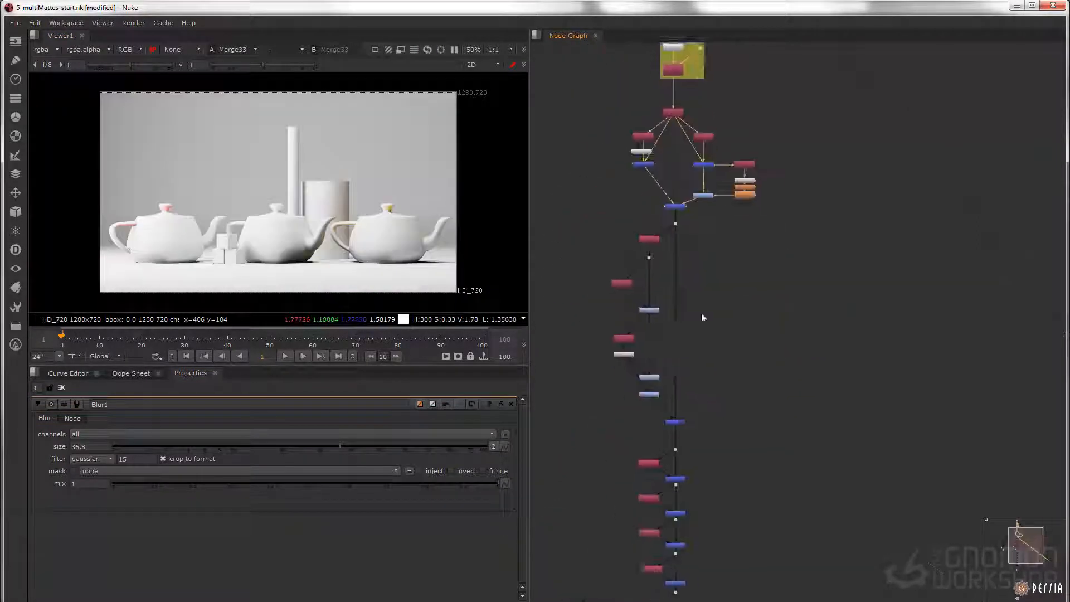
pyautogui.moveTo(694, 406); pyautogui.dragTo(690, 111, button='middle')
pyautogui.scroll(3, 671, 361)
pyautogui.moveTo(713, 499); pyautogui.dragTo(641, 461)
pyautogui.press('1')
# View the beauty upstream of the rebuilt comp and alternate it with the second viewer input.
pyautogui.moveTo(669, 91); pyautogui.dragTo(700, 529, button='middle')
pyautogui.moveTo(666, 65); pyautogui.dragTo(671, 440, button='middle')
pyautogui.moveTo(680, 319); pyautogui.dragTo(679, 510, button='middle')
pyautogui.click(708, 155)
pyautogui.press('1')
pyautogui.press('1')
pyautogui.press('2')
pyautogui.press('1')
# Load Grade2 of the direct beauty grading branch and the rebuilt comp's final output into the viewer for comparison.
pyautogui.moveTo(608, 411); pyautogui.dragTo(863, 40, button='middle')
pyautogui.moveTo(600, 573); pyautogui.dragTo(748, 348, button='middle')
pyautogui.moveTo(779, 311); pyautogui.dragTo(674, 361)
pyautogui.press('1')
pyautogui.scroll(-4, 742, 362)
pyautogui.moveTo(845, 582); pyautogui.dragTo(720, 280, button='middle')
pyautogui.scroll(4, 766, 291)
pyautogui.moveTo(844, 259); pyautogui.dragTo(751, 289)
pyautogui.press('1')
# Compare the direct Grade2 result with the rebuilt comp by alternating repeatedly between the two viewer inputs.
pyautogui.moveTo(687, 255); pyautogui.dragTo(820, 584, button='middle')
pyautogui.moveTo(719, 162); pyautogui.dragTo(784, 493, button='middle')
pyautogui.press('2')
pyautogui.press('1')
pyautogui.press('2')
pyautogui.press('1')
pyautogui.press('1')
pyautogui.press('2')
pyautogui.press('1')
pyautogui.press('2')
pyautogui.press('1')
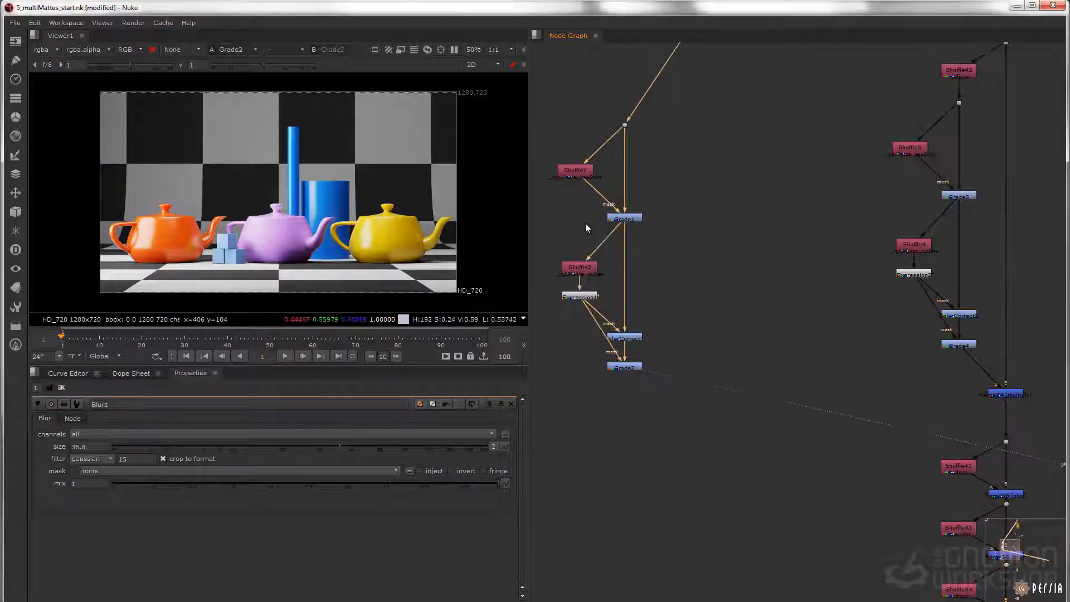
pyautogui.press('2')
pyautogui.press('1')
pyautogui.press('1')
pyautogui.press('2')
pyautogui.press('1')
pyautogui.press('2')
# Return to the GI mask branch in the node graph and enlarge the viewed image to examine the recoloured objects.
pyautogui.scroll(-5, 769, 274)
pyautogui.scroll(6, 752, 285)
pyautogui.scroll(4, 751, 288)
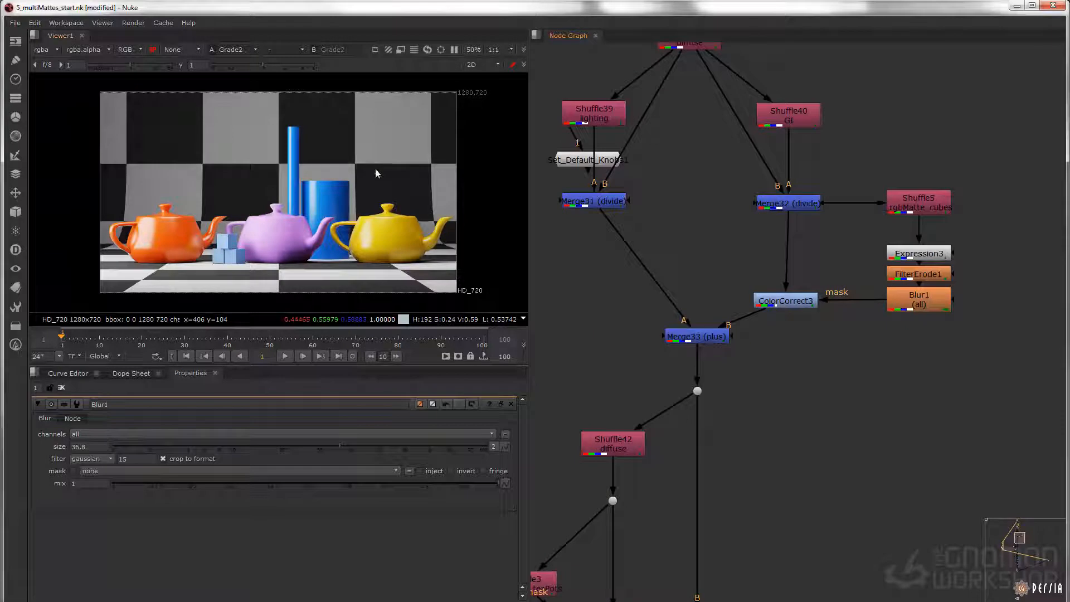
pyautogui.scroll(1, 375, 169)
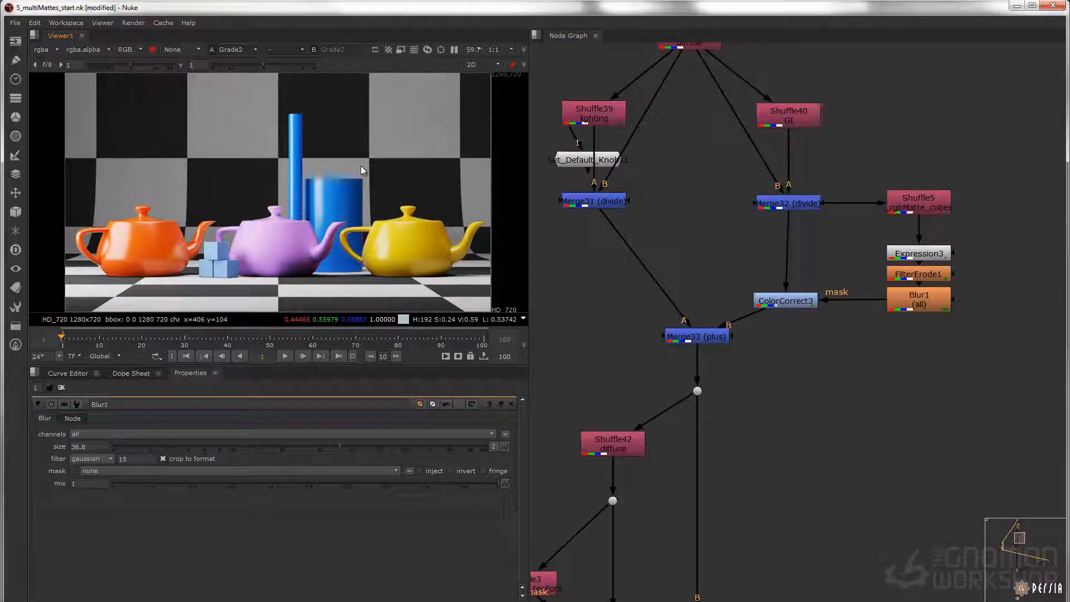